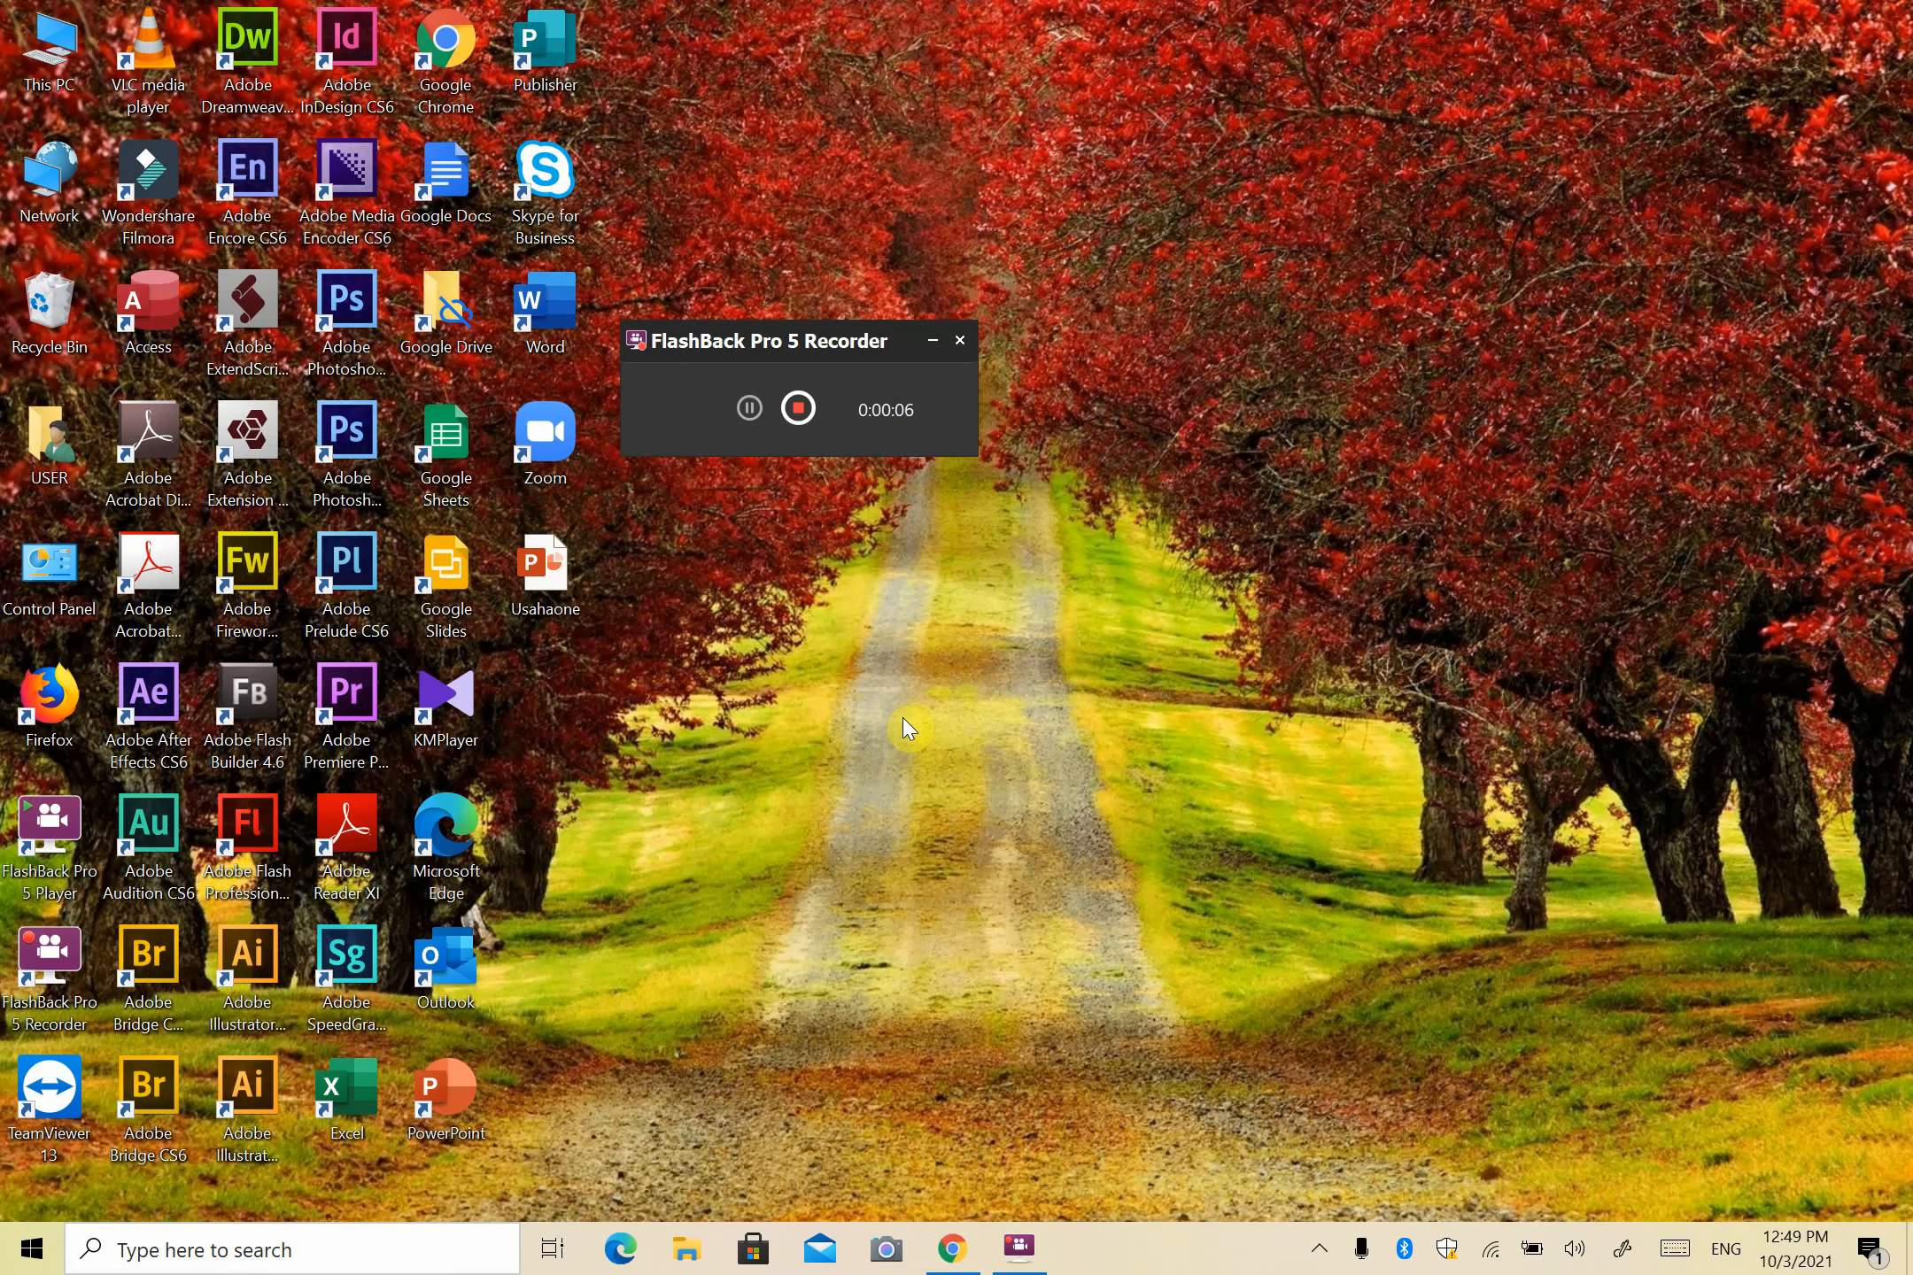
- Bring the browser showing UsahaOne's Selling Price Group page to the front
{"action": "left_click", "coordinate": [952, 1249]}
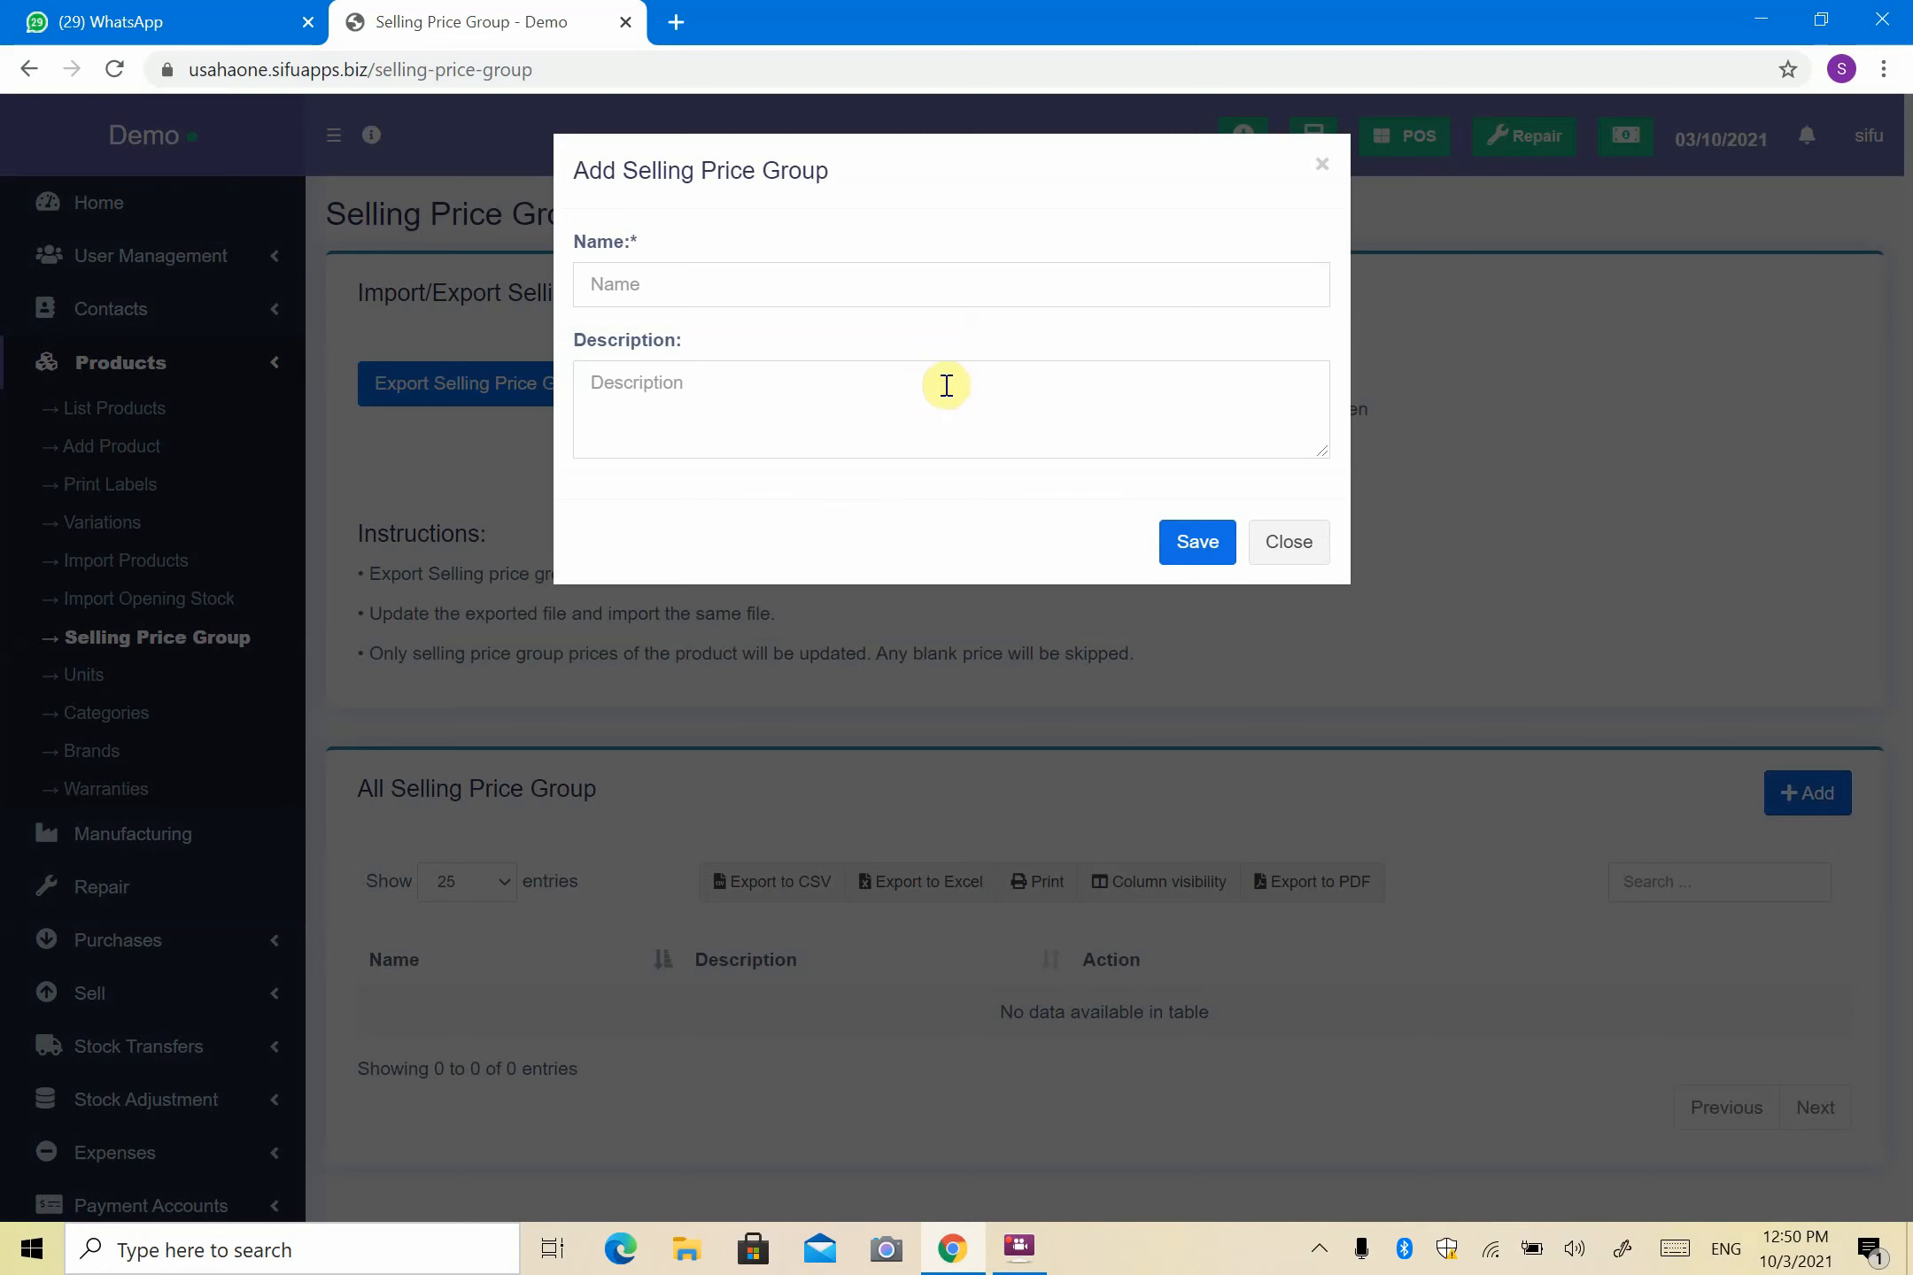
- Save a selling price group named 'Stokis' with description '50 MOQ'
{"action": "left_click", "coordinate": [857, 303]}
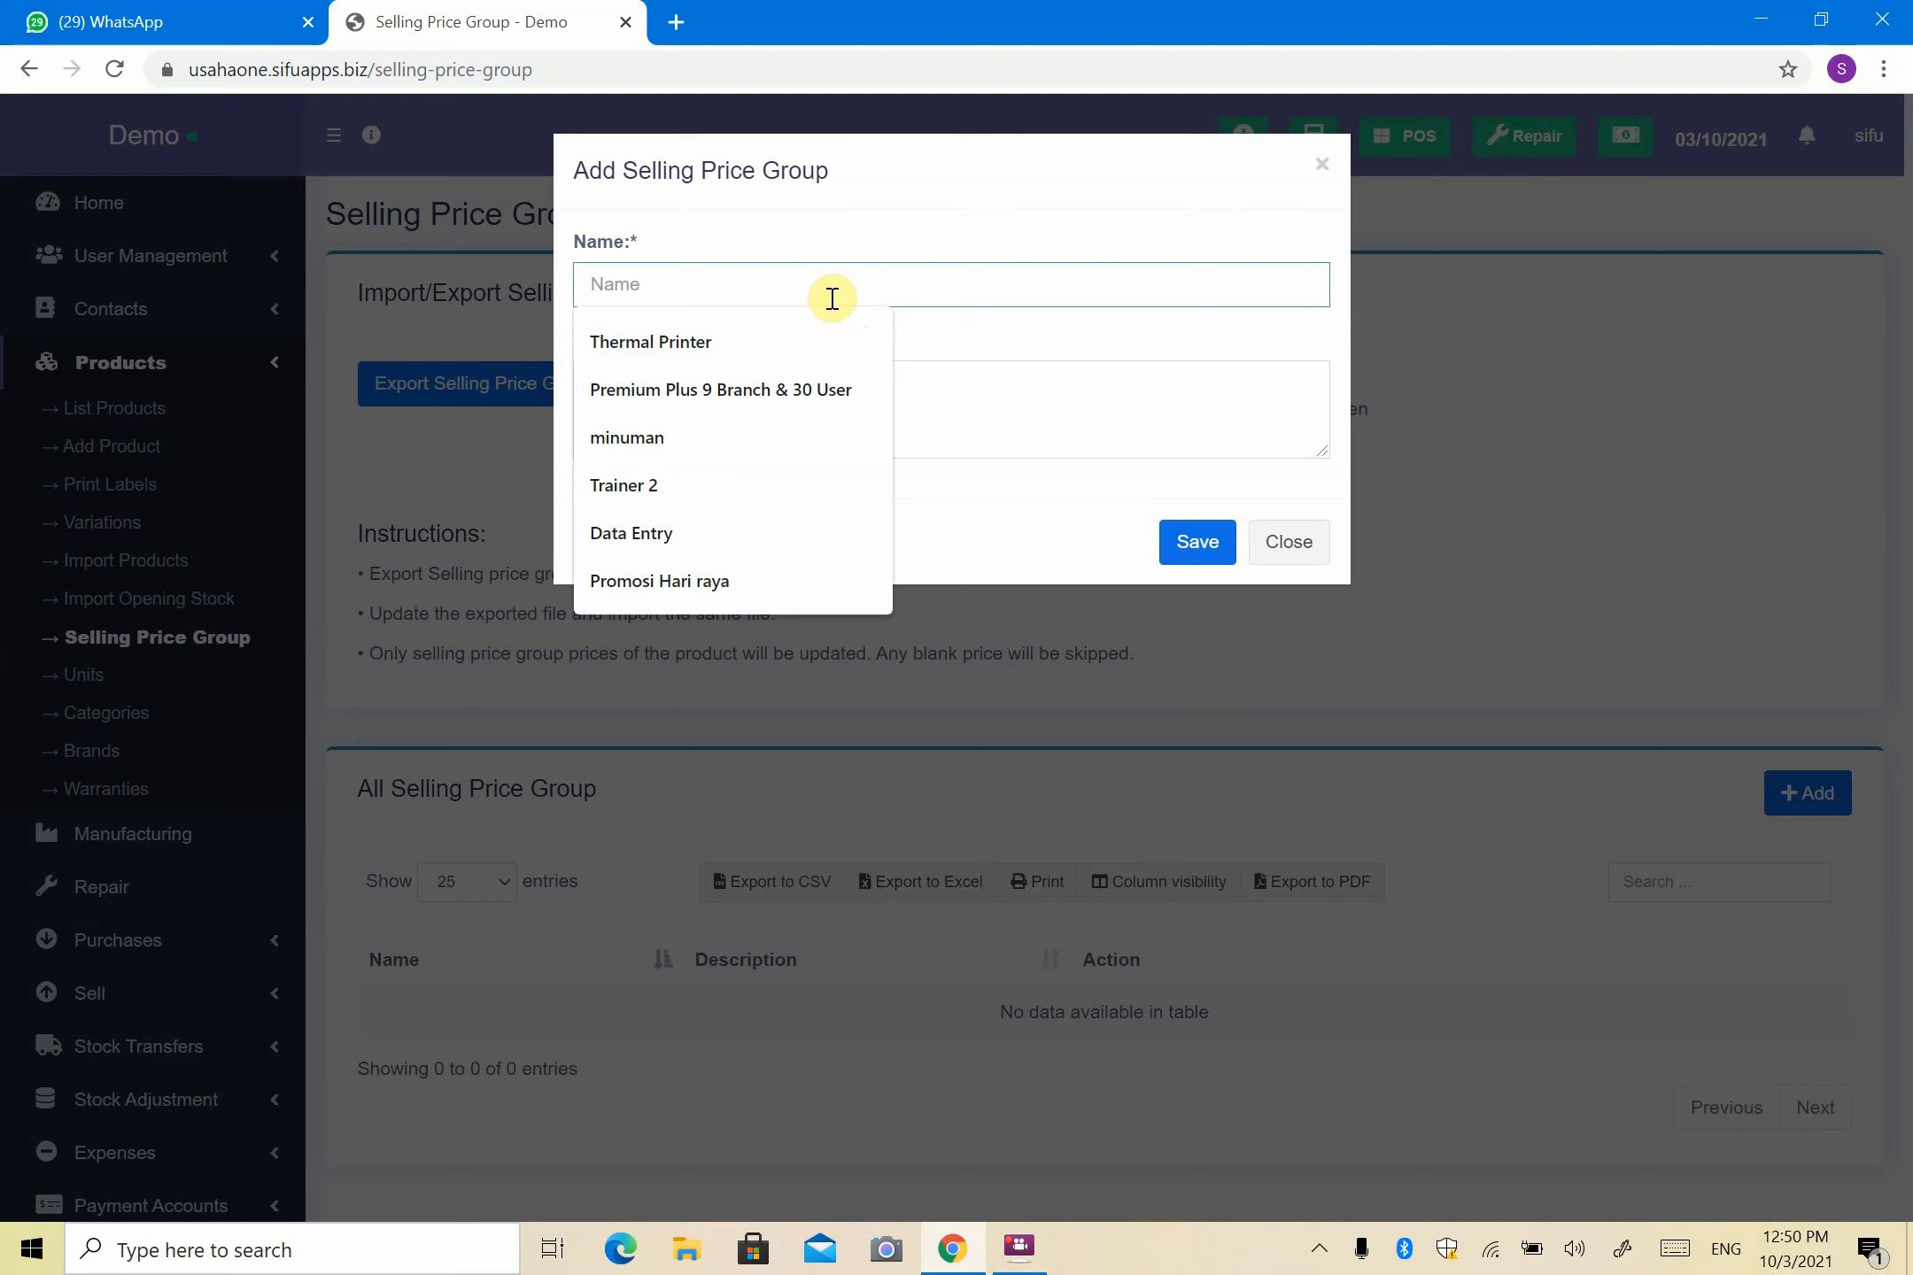
{"action": "type", "text": "S"}
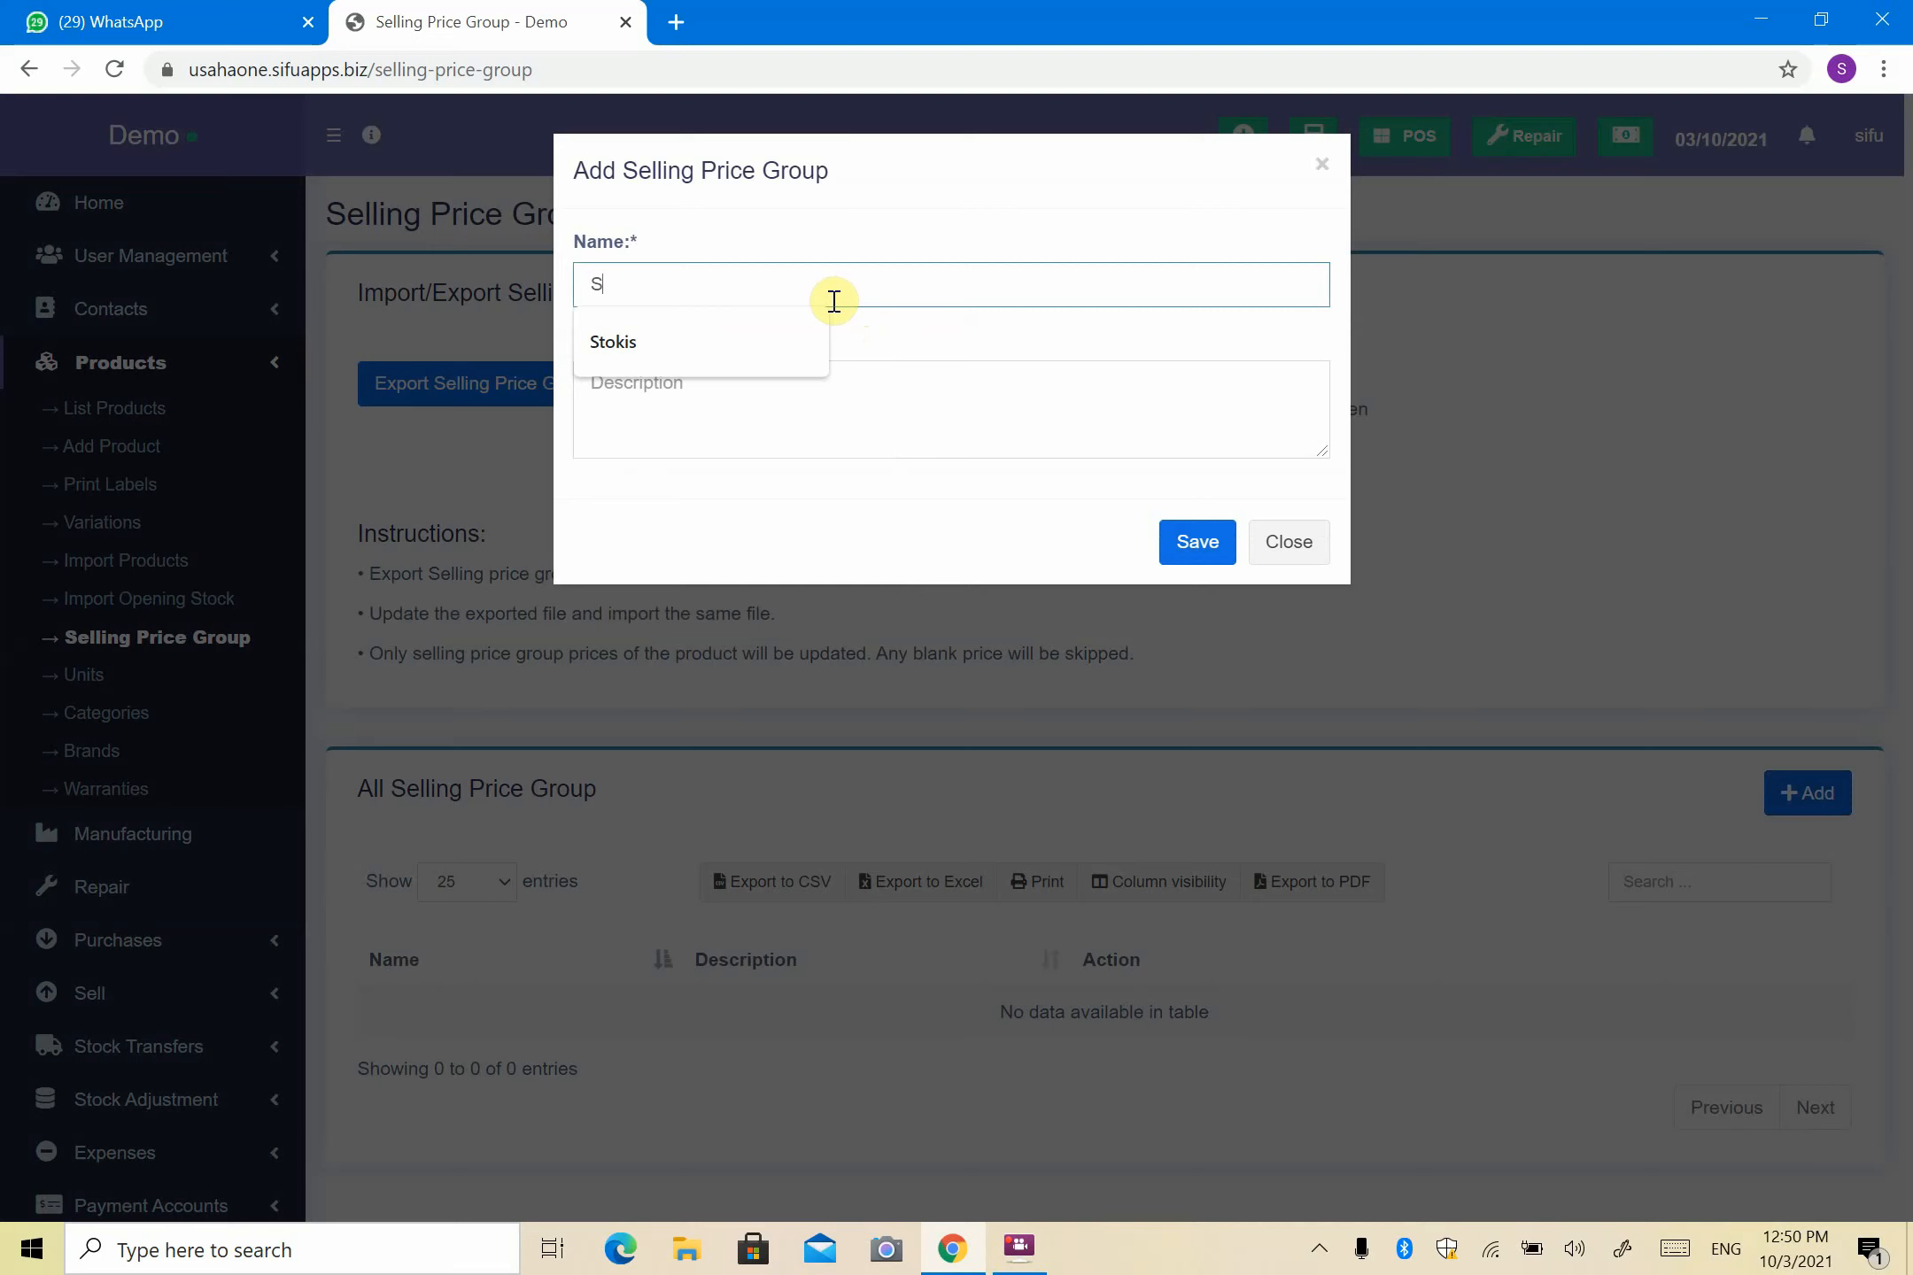
{"action": "type", "text": "tokis"}
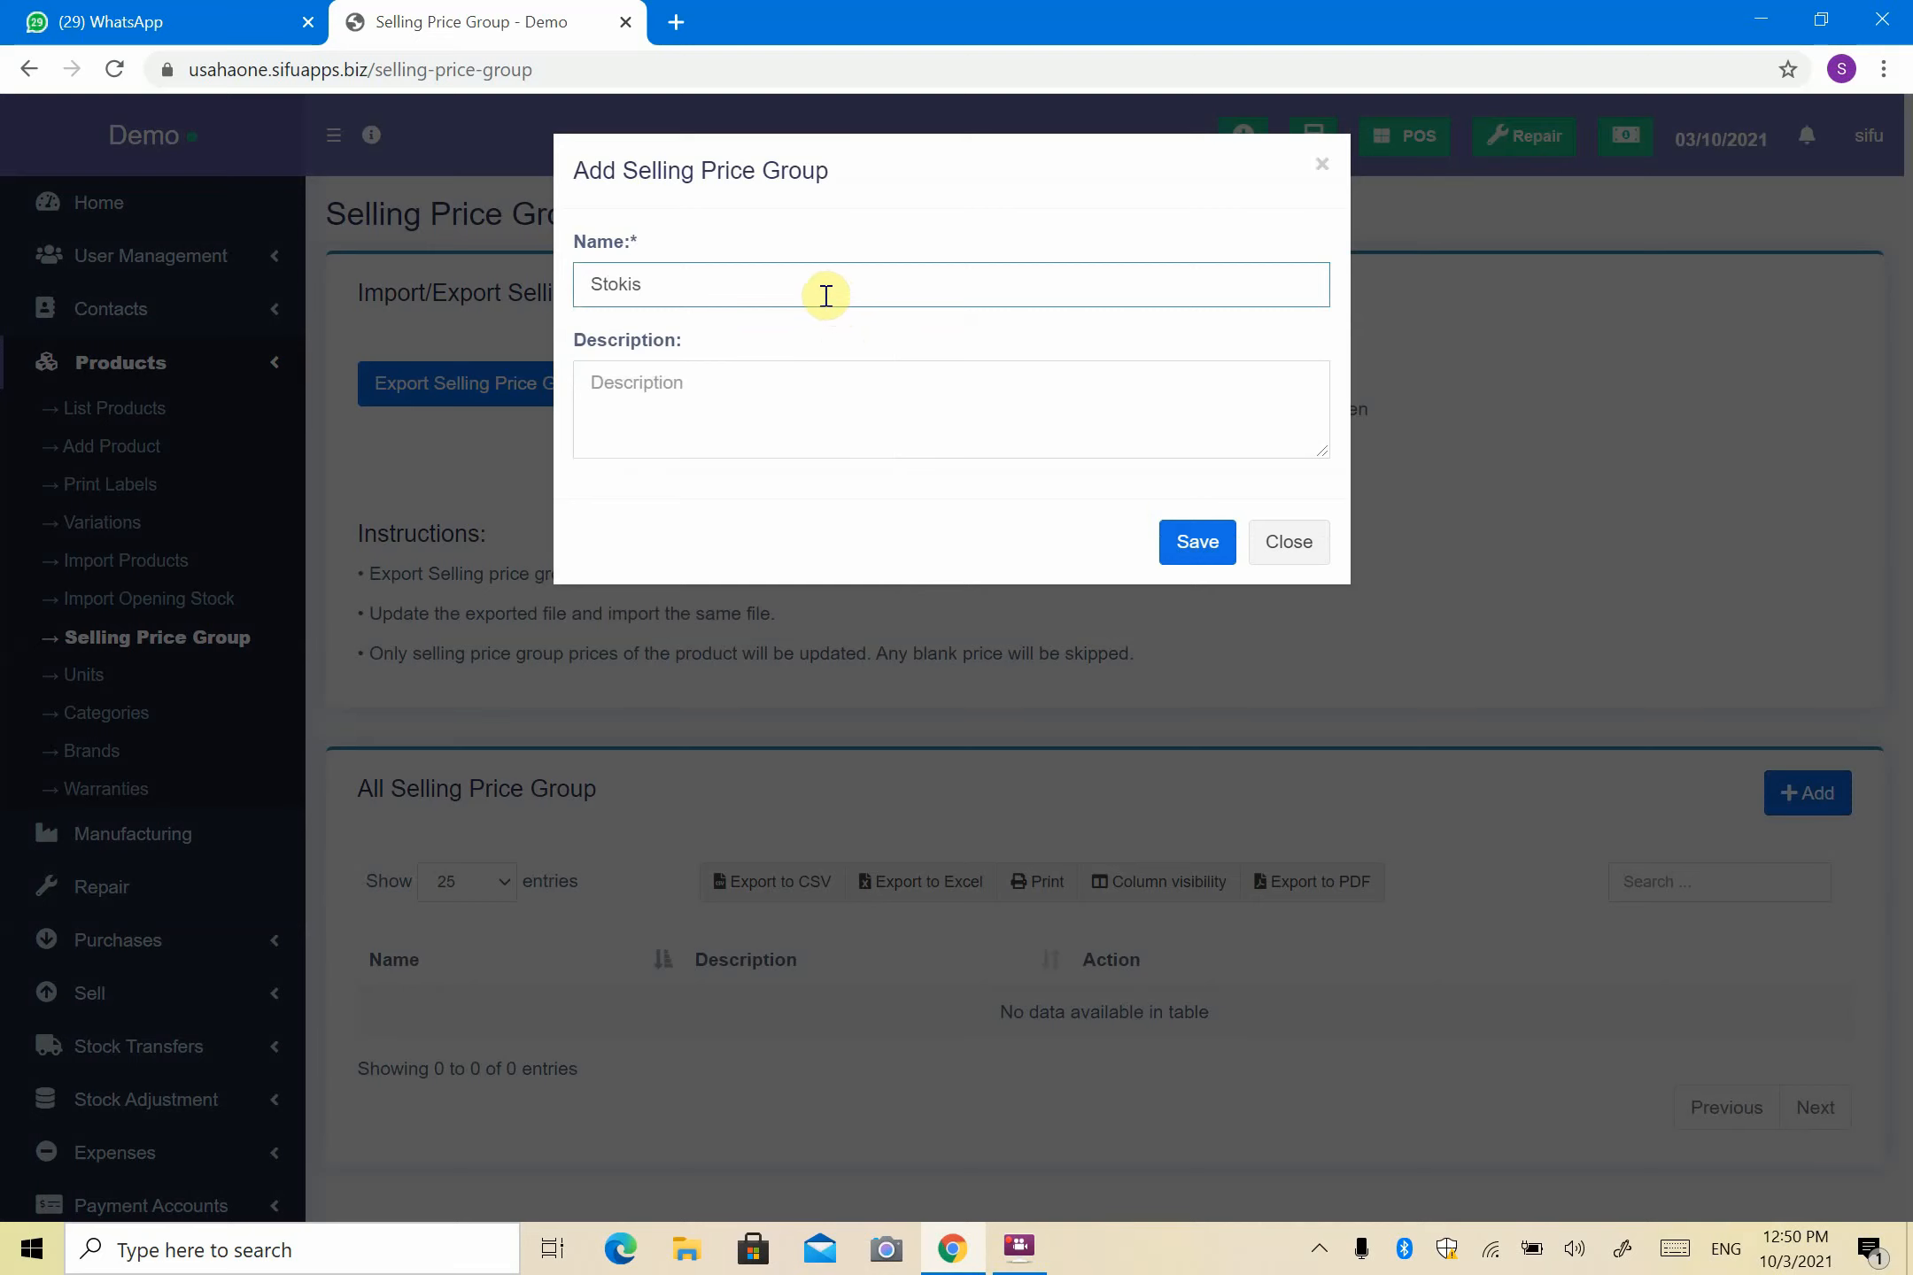
{"action": "left_click", "coordinate": [830, 382]}
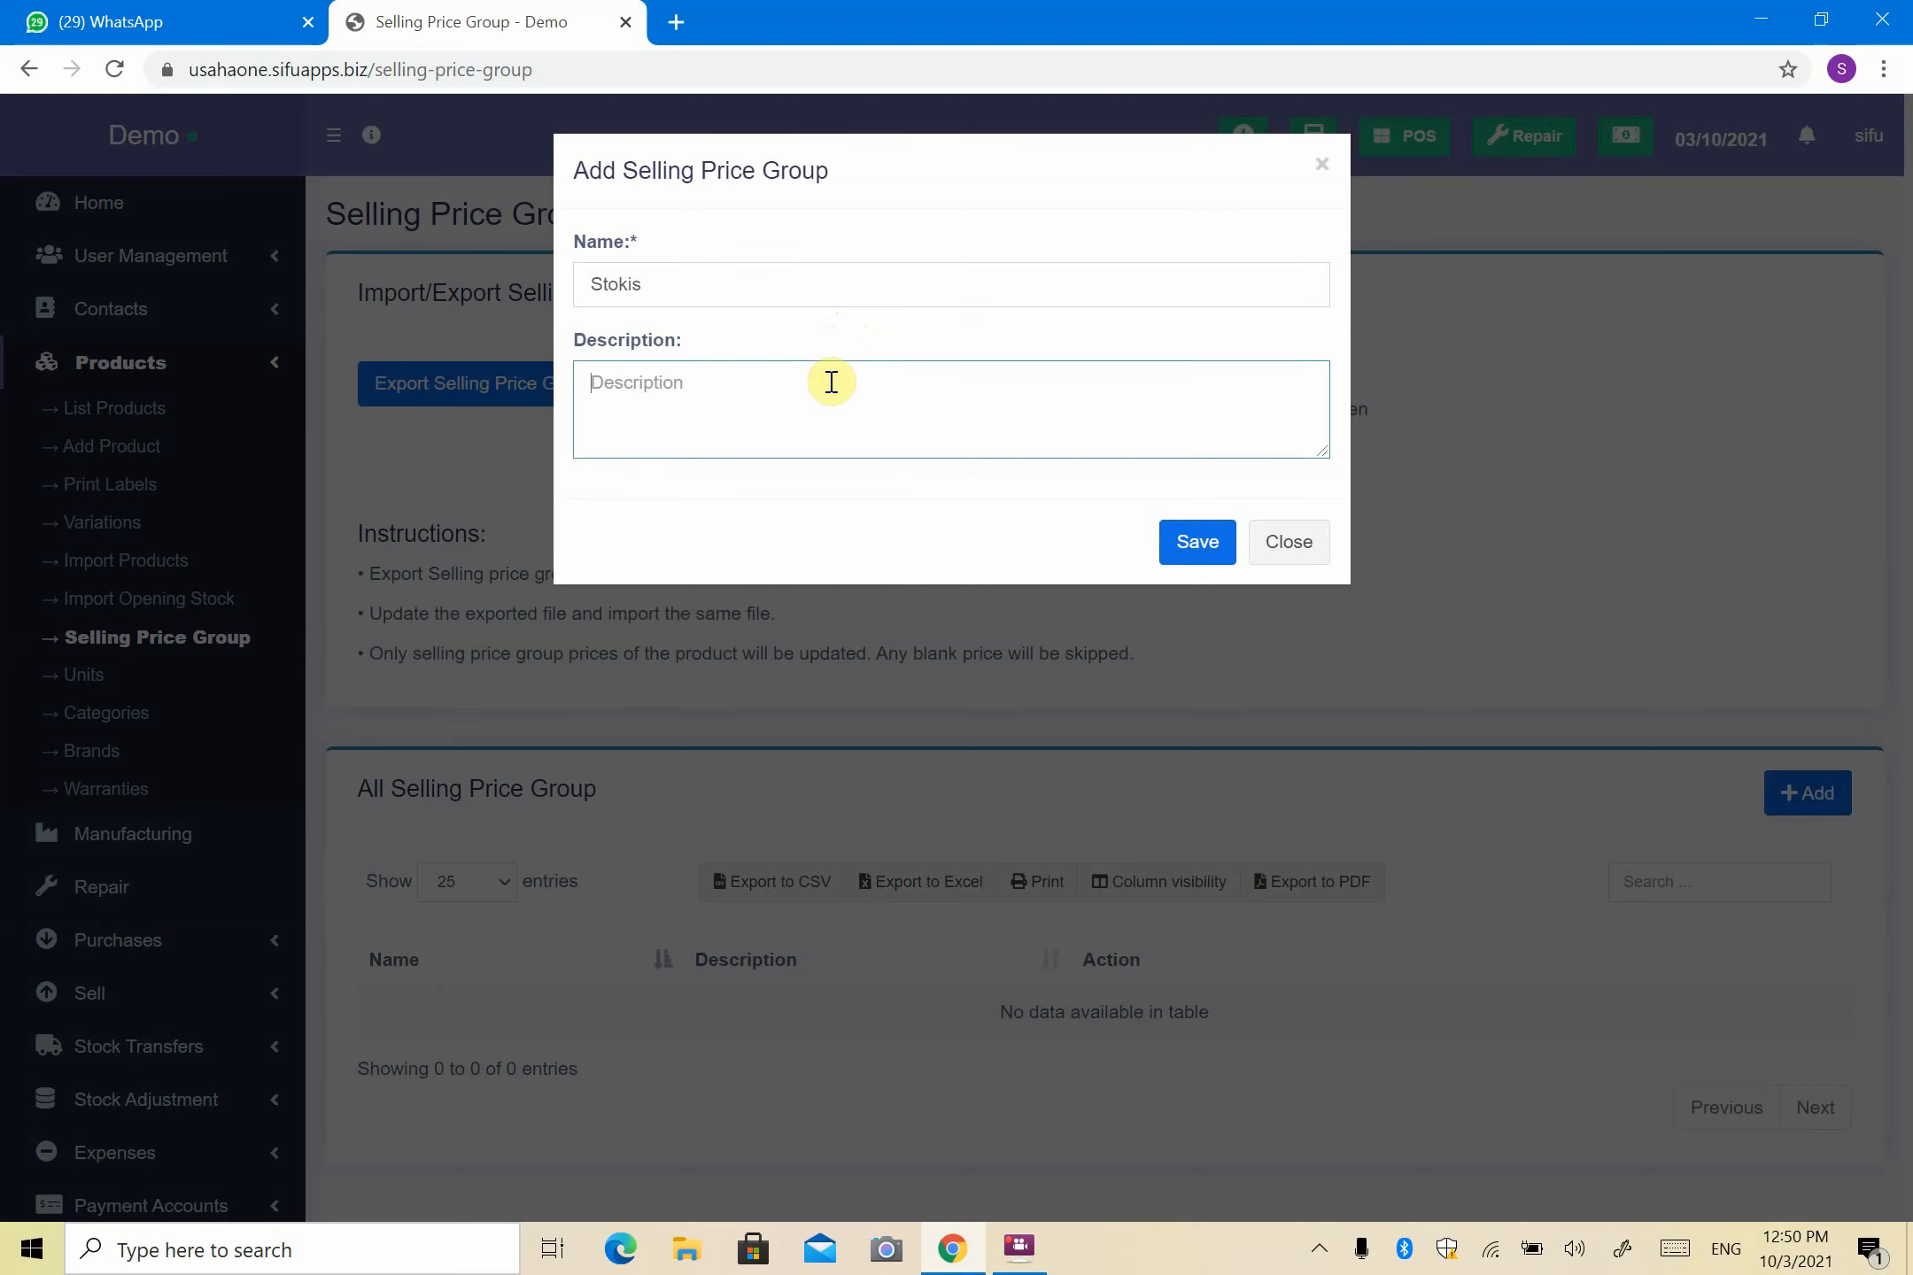
{"action": "type", "text": "50 MOQ"}
{"action": "left_click", "coordinate": [1178, 550]}
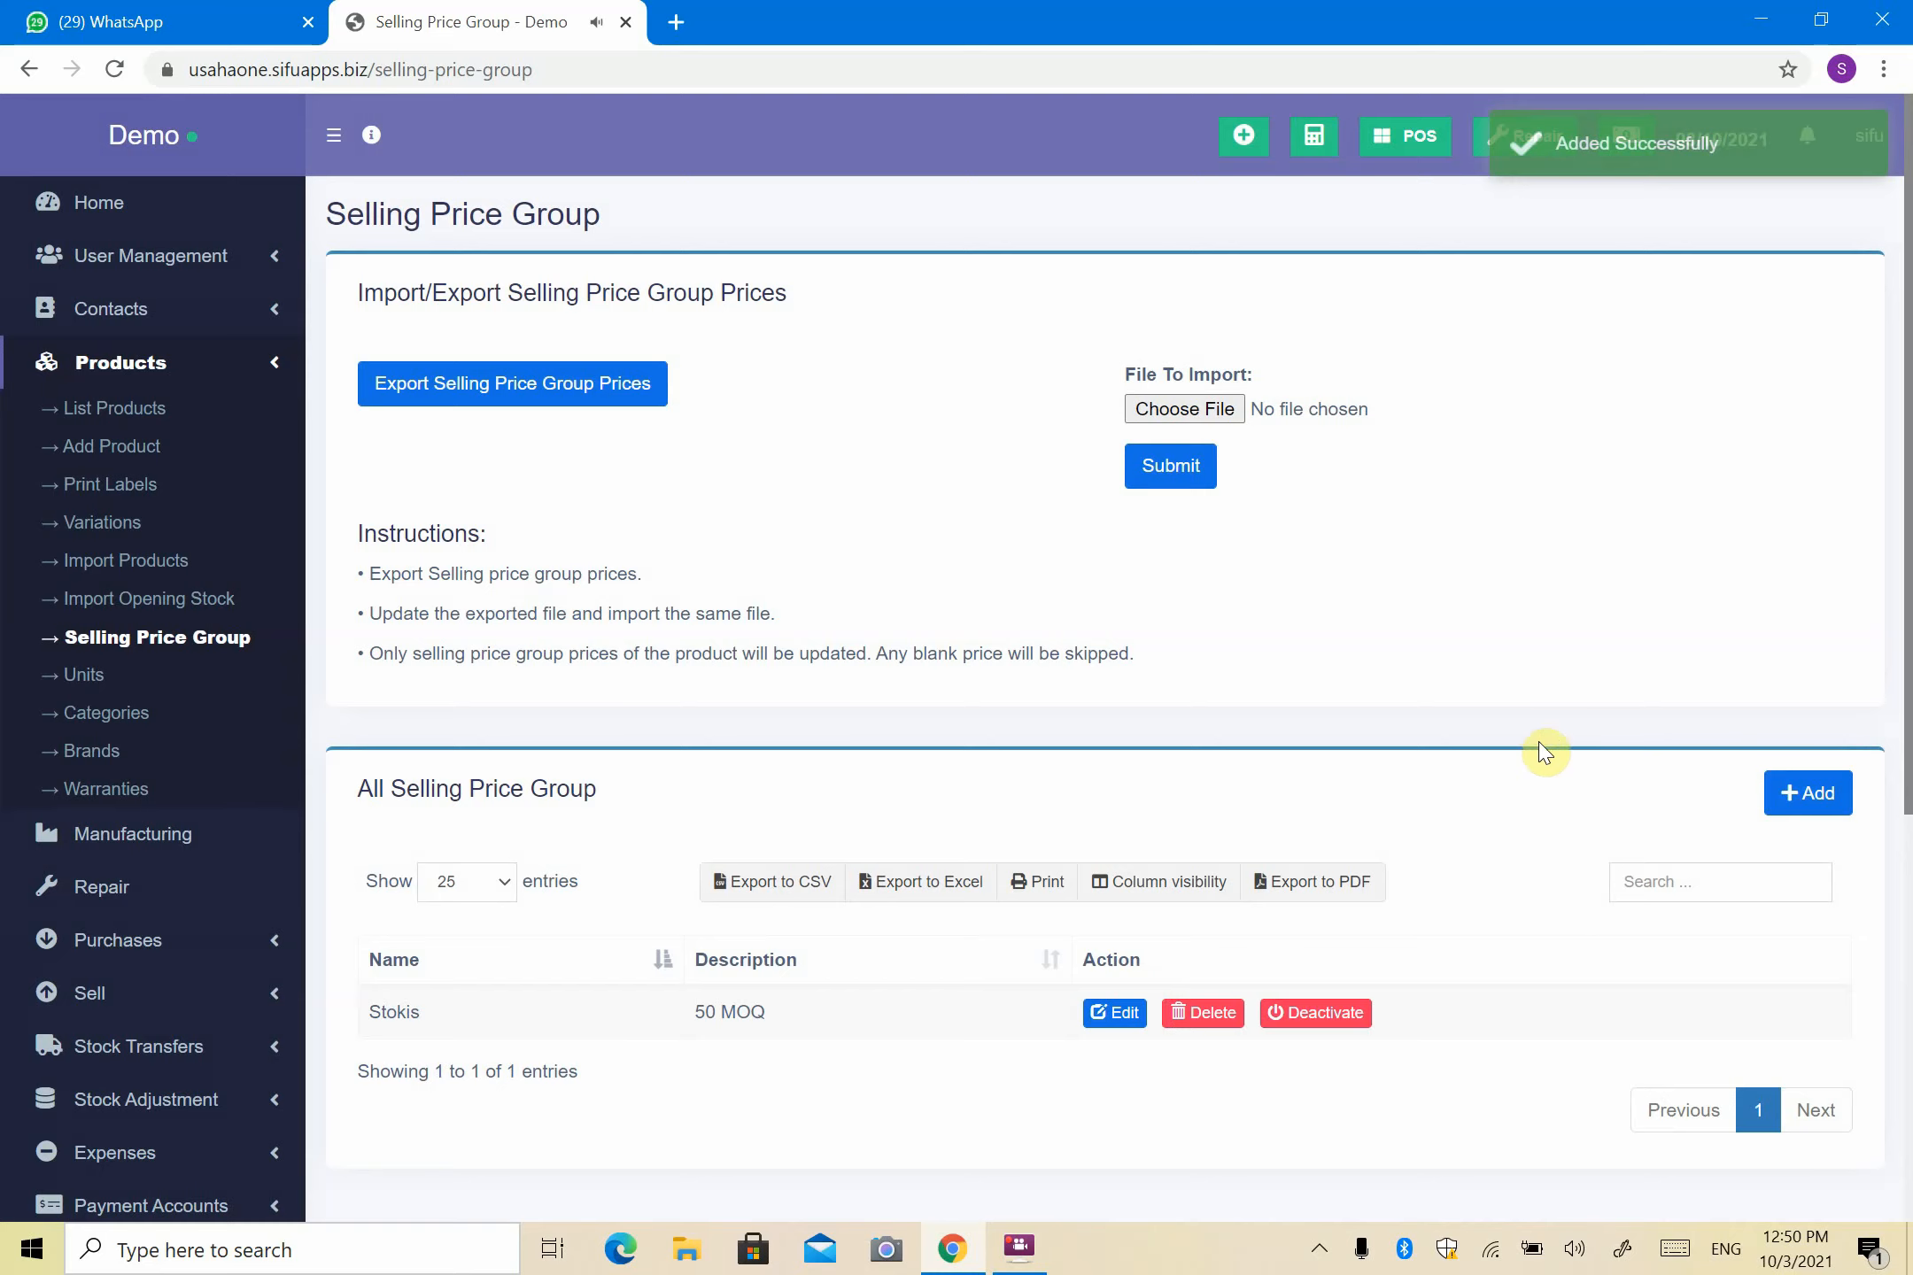
{"action": "left_click", "coordinate": [1790, 819]}
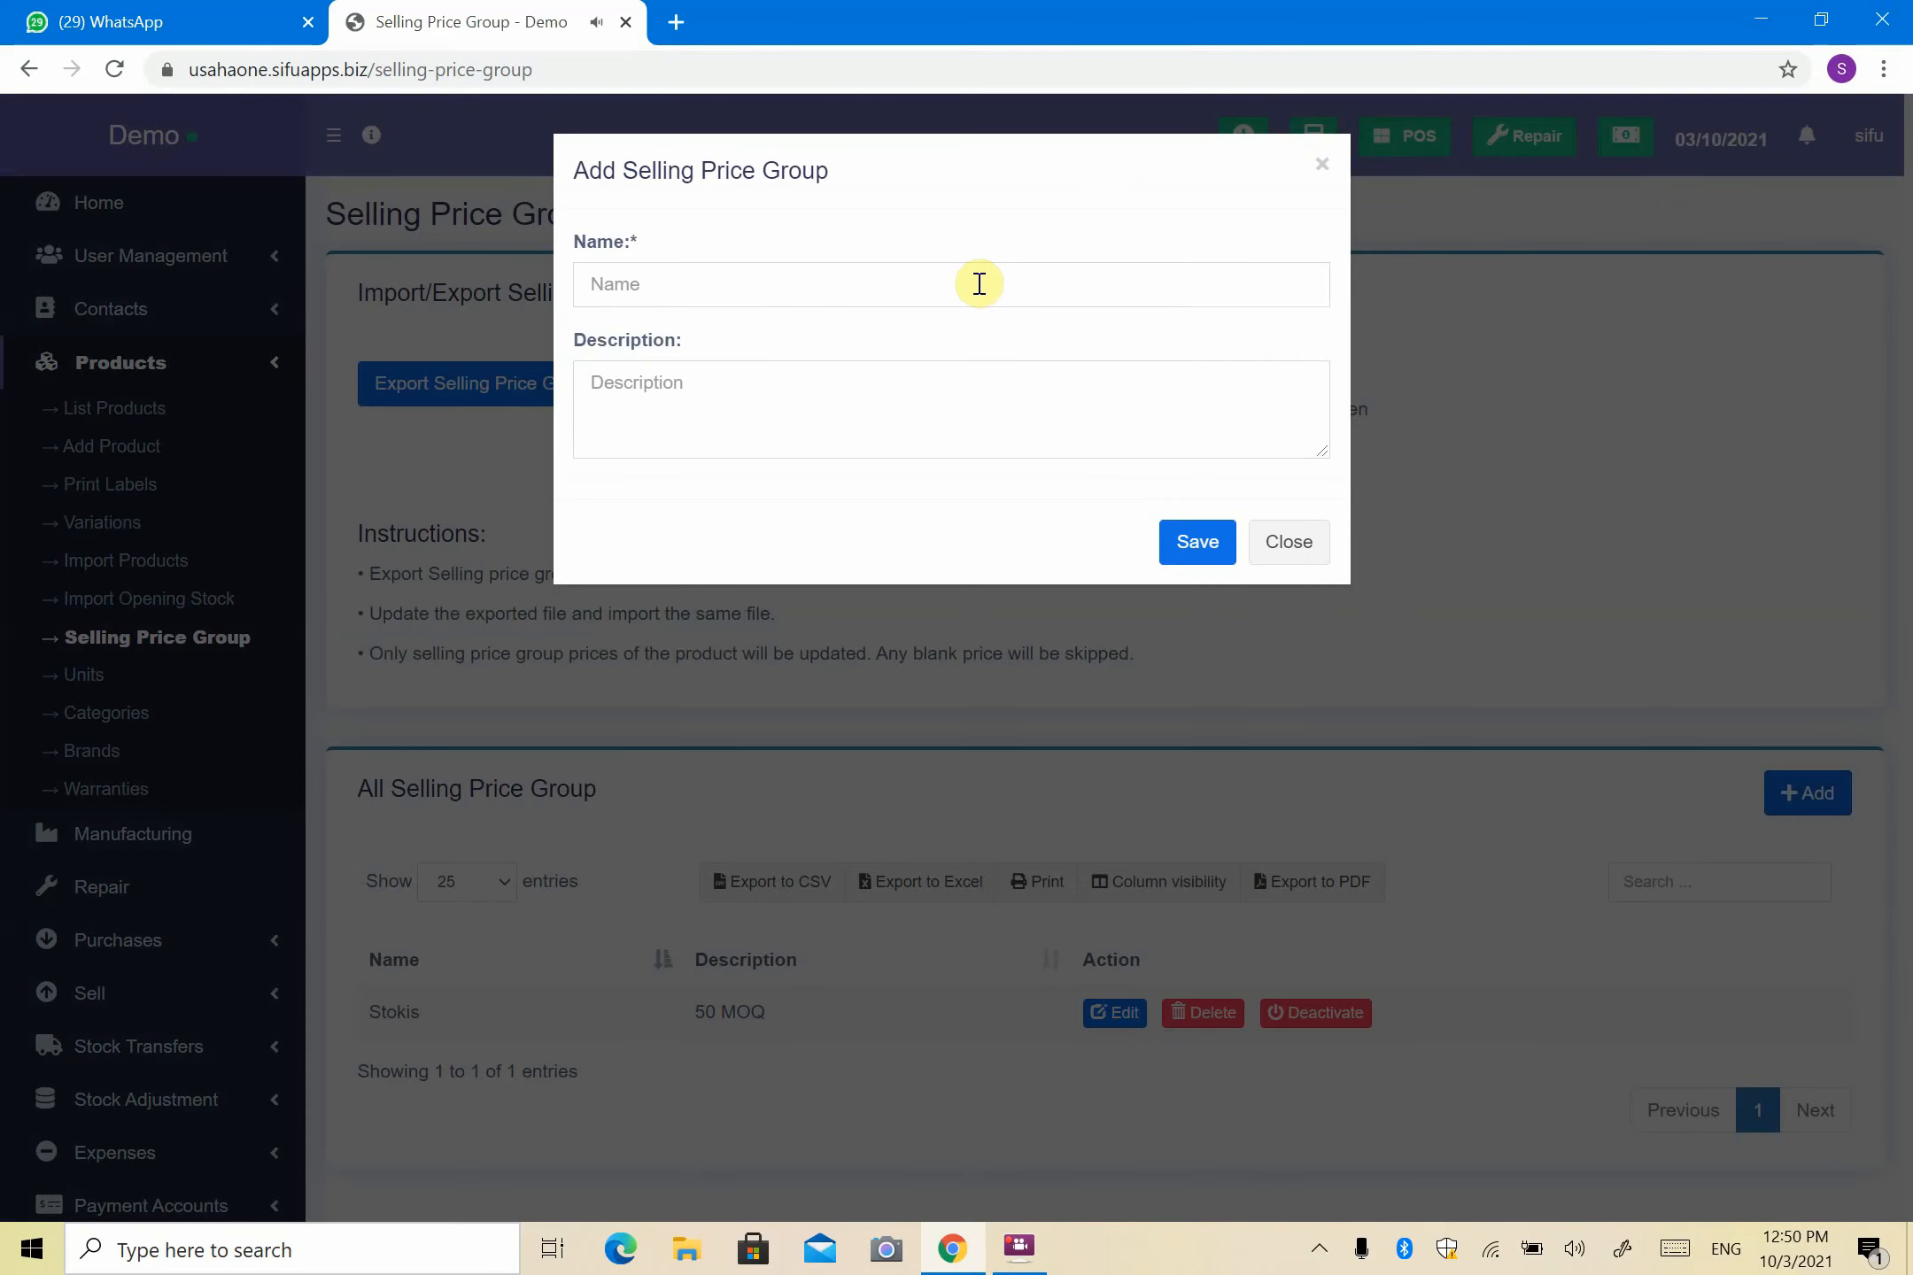
- Save a second selling price group named 'Agent' with description 'MoQ 20'
{"action": "left_click", "coordinate": [979, 283]}
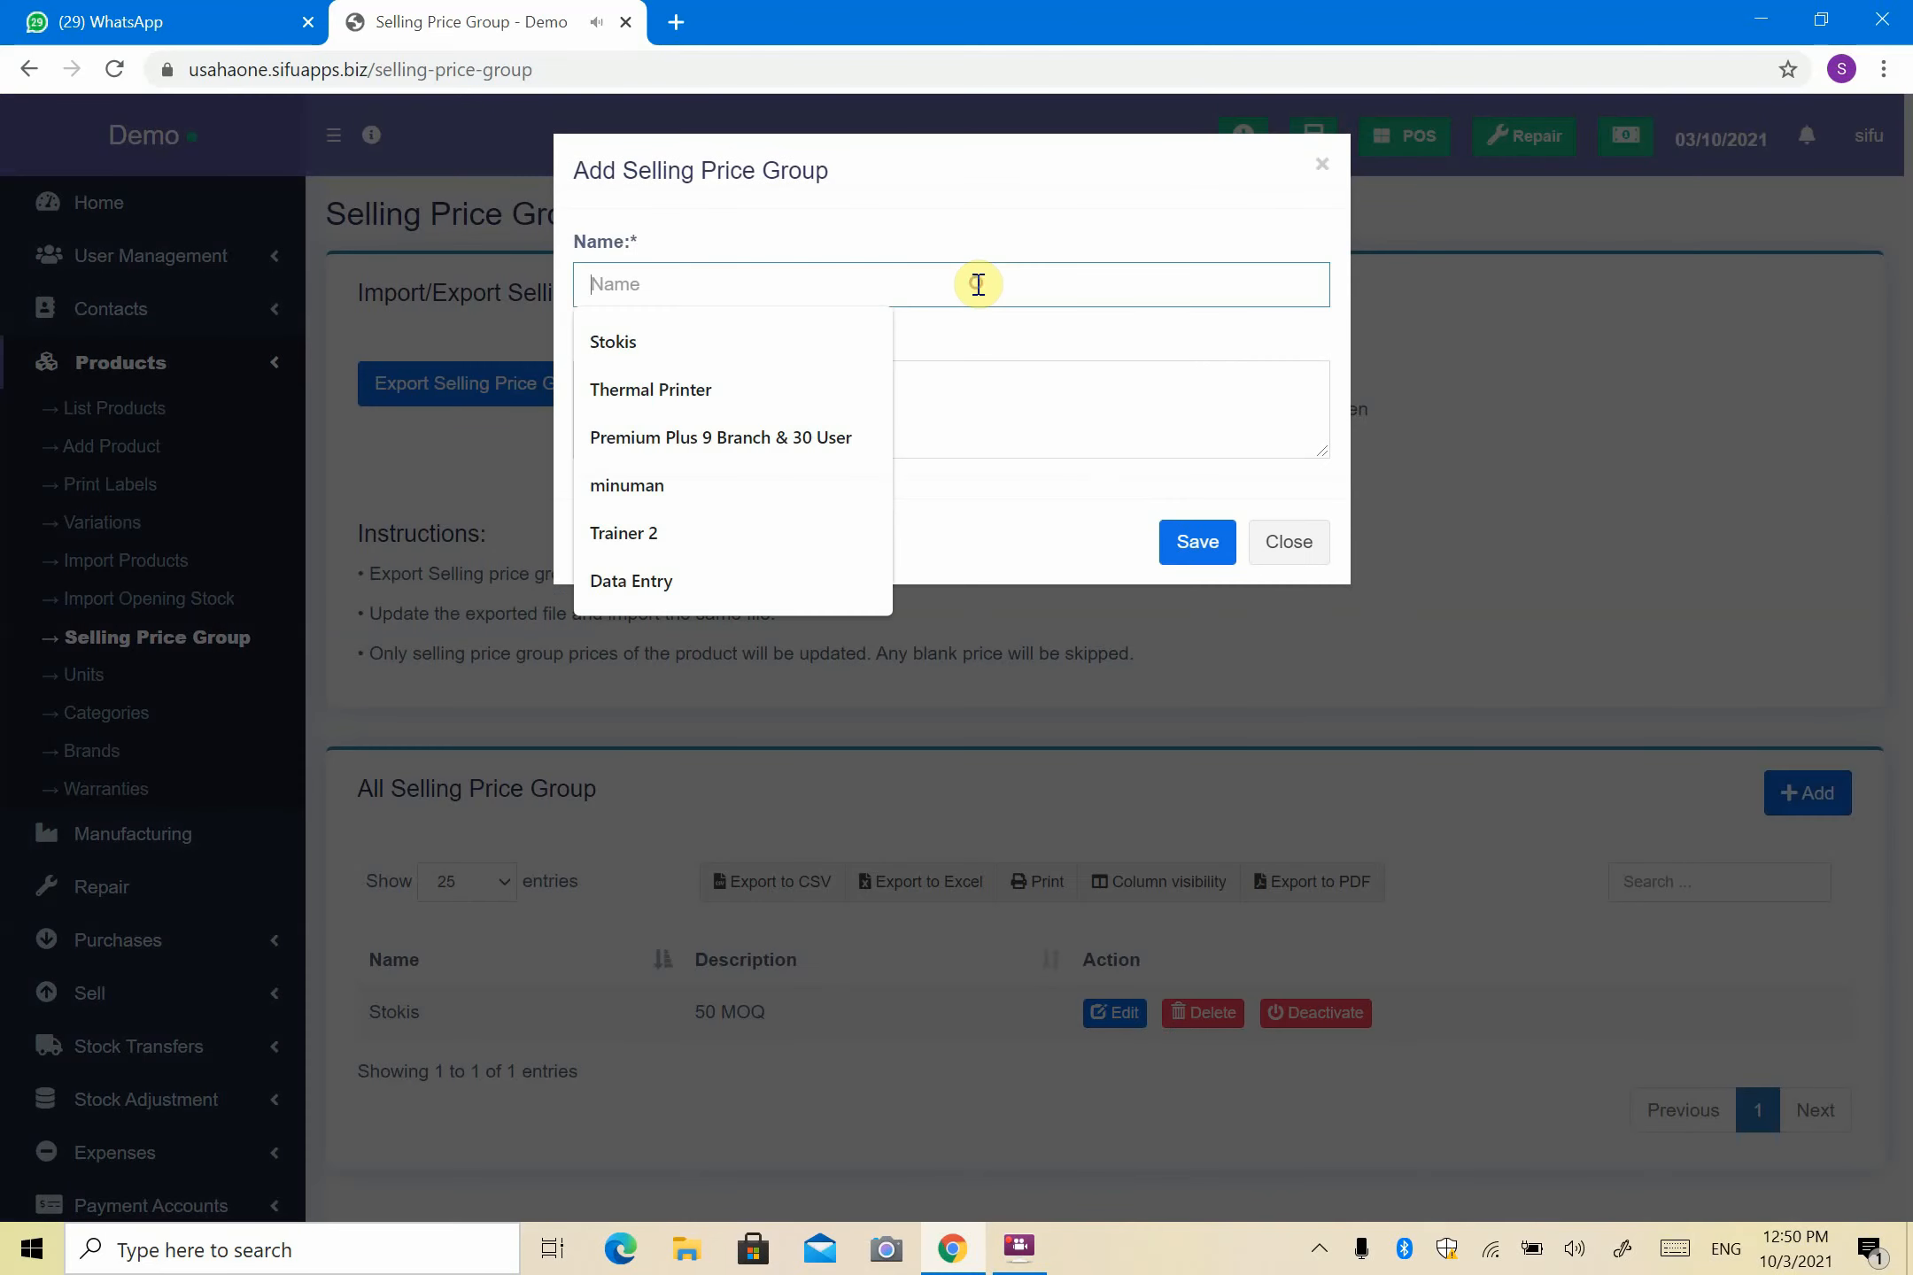
{"action": "type", "text": "Agent"}
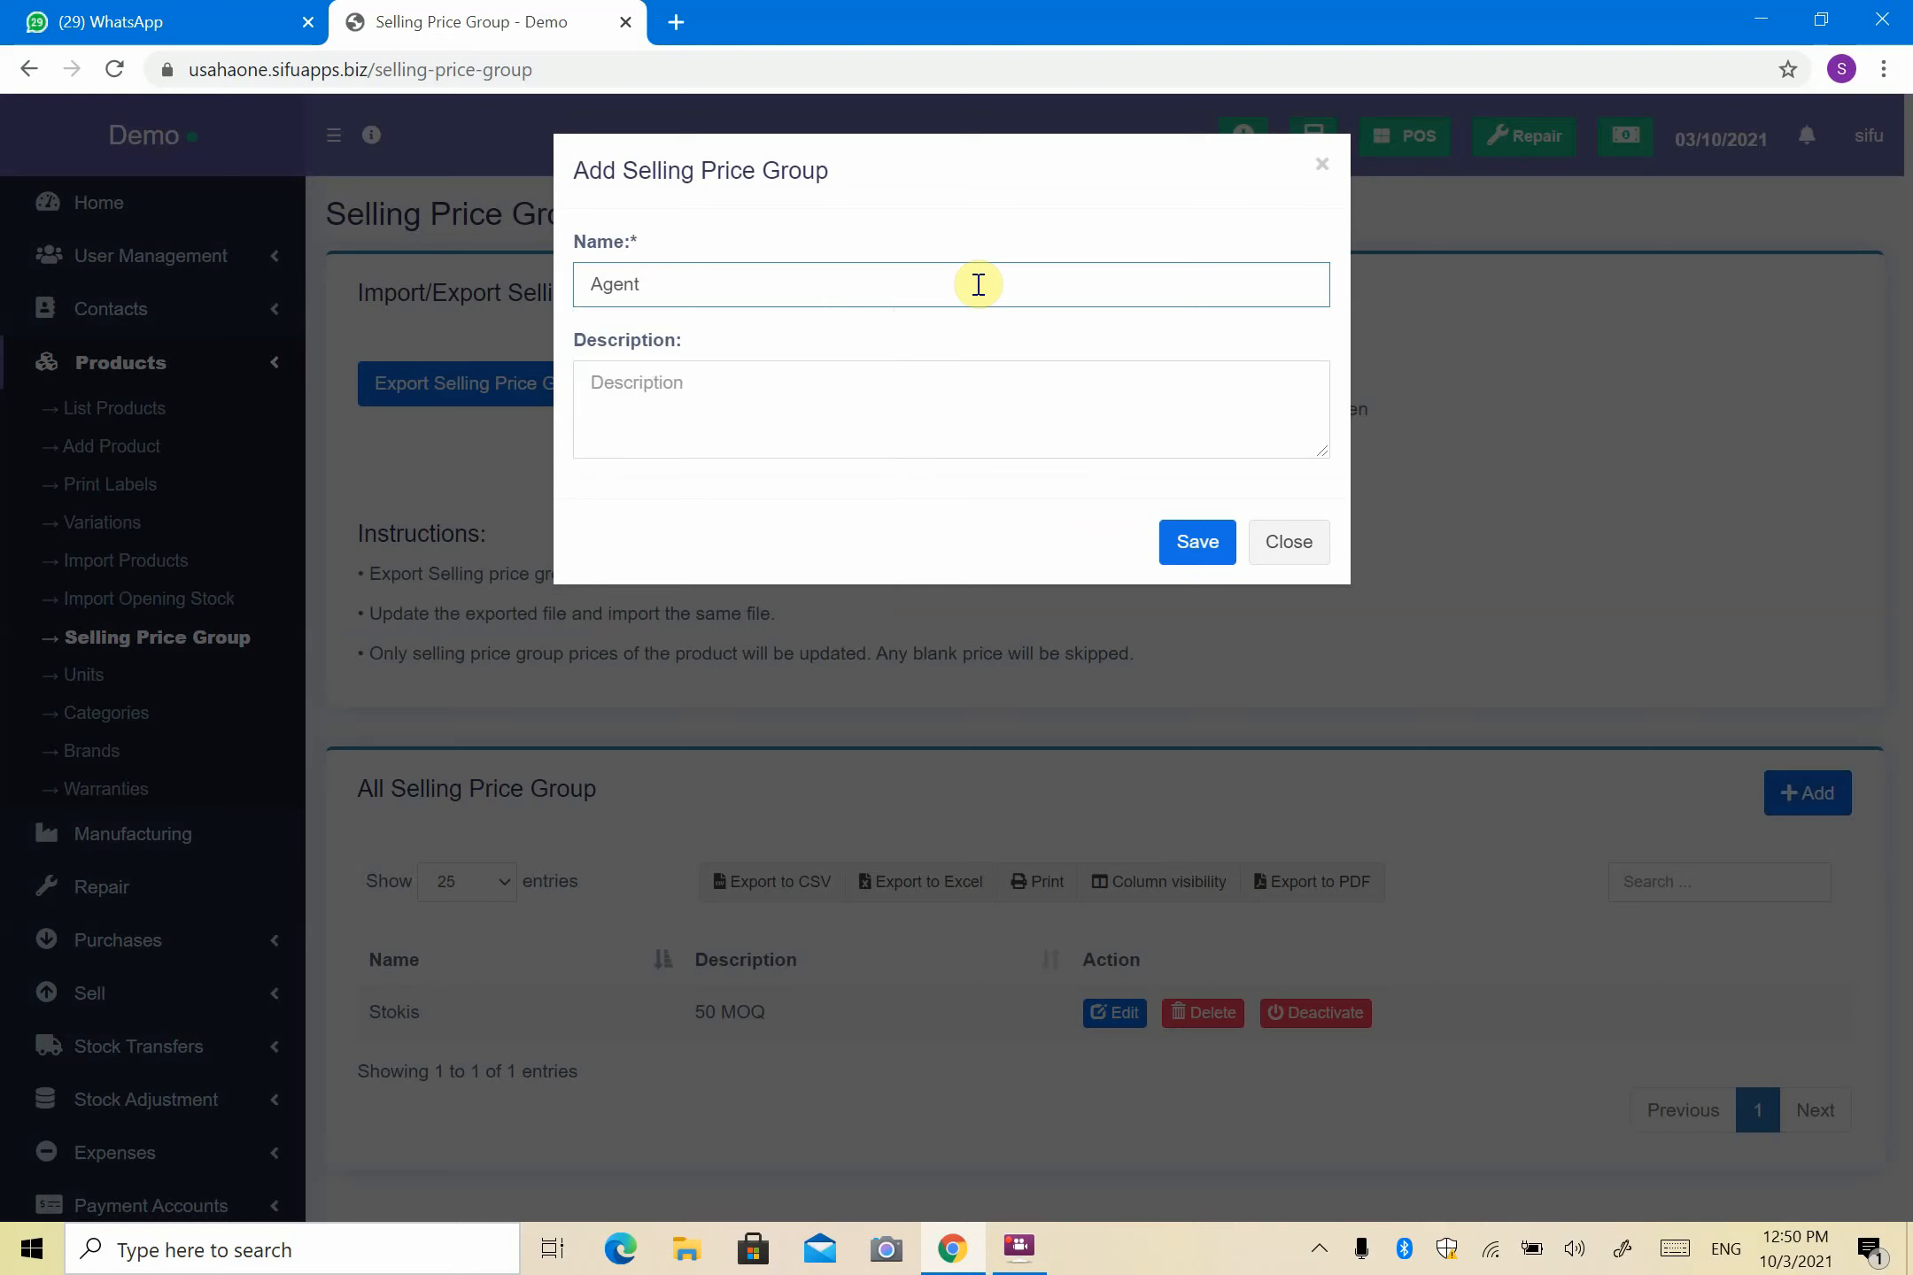
{"action": "left_click", "coordinate": [939, 437]}
{"action": "type", "text": "Mo"}
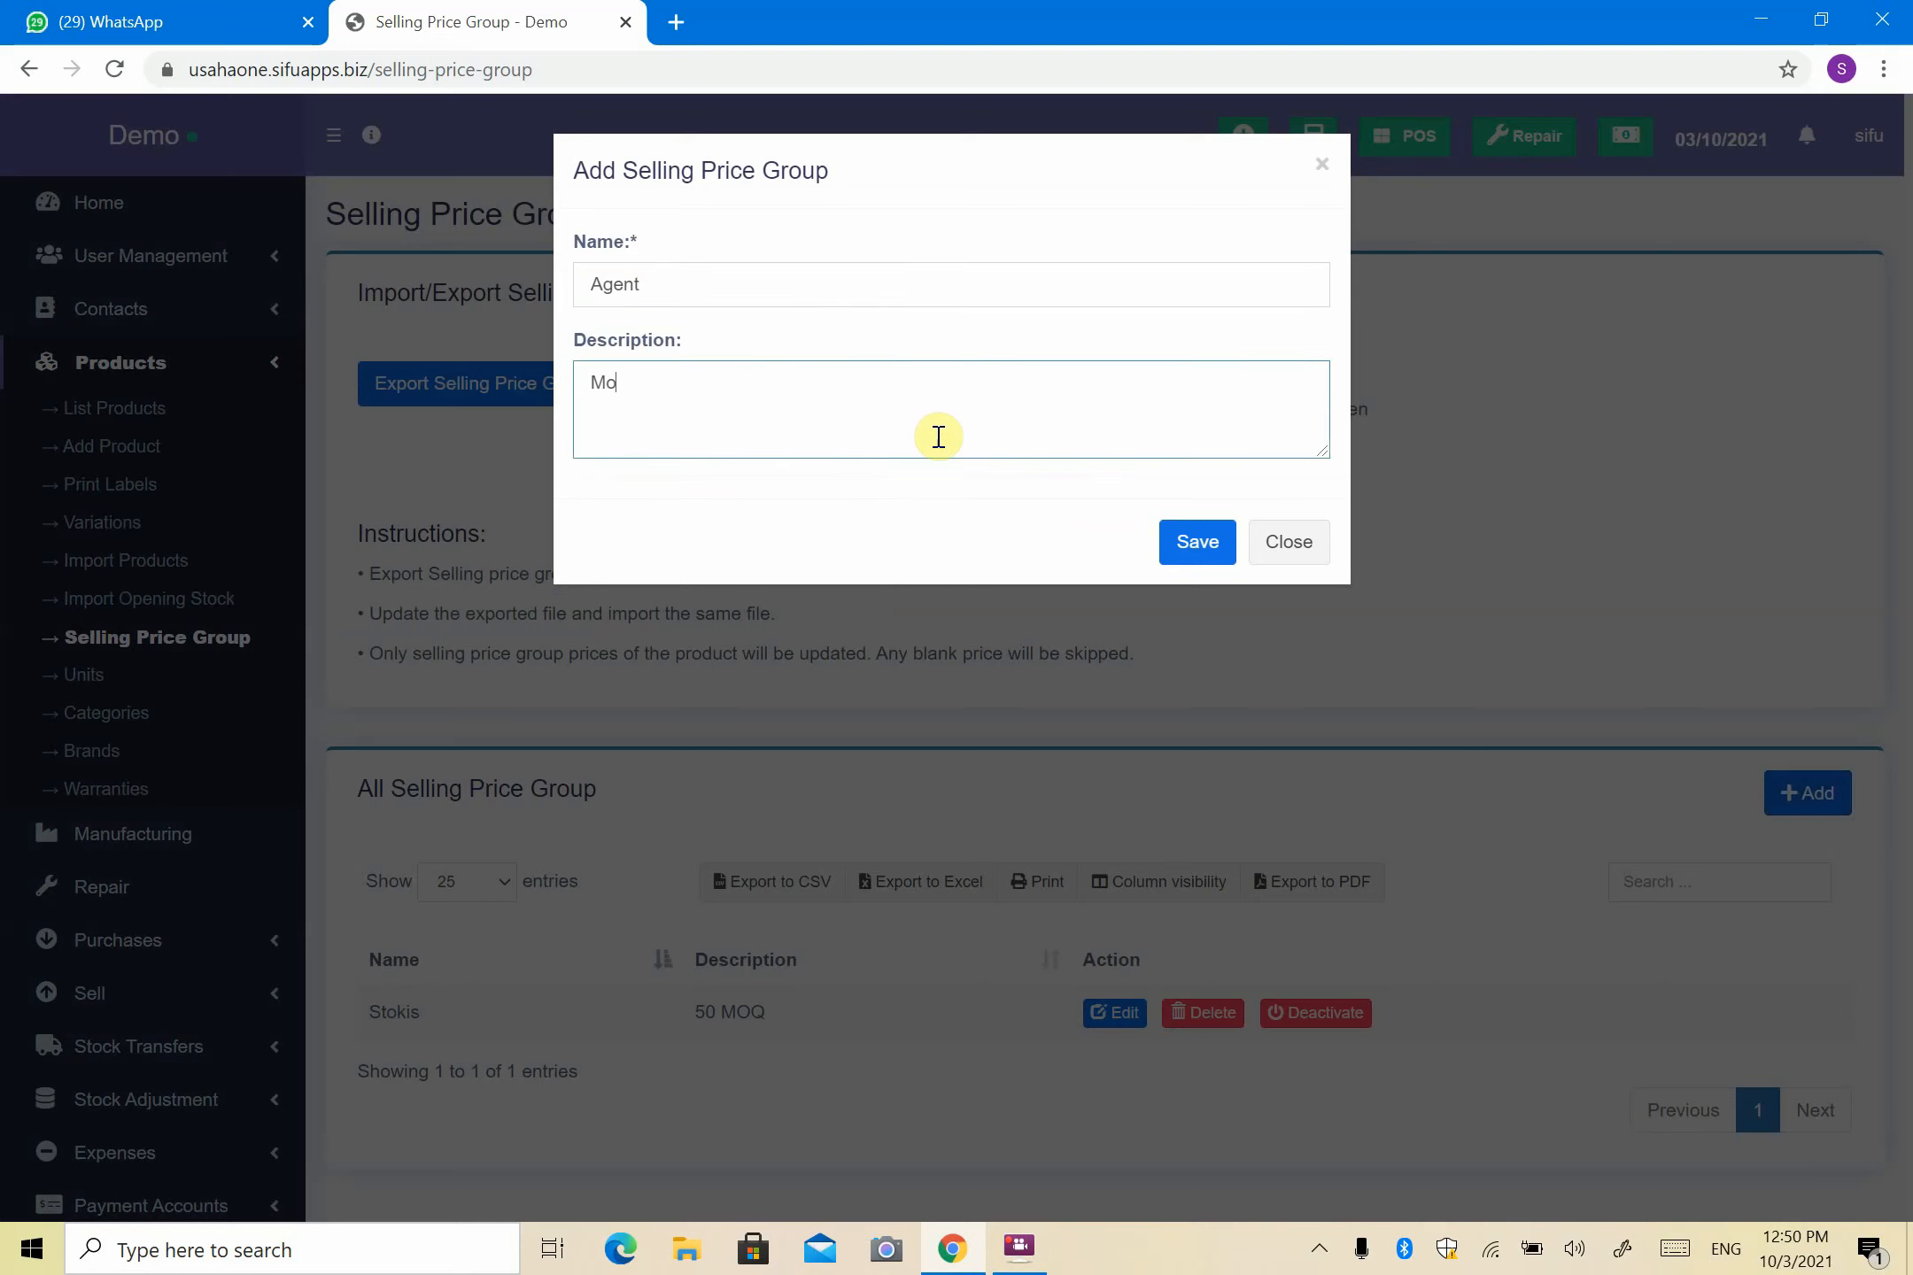
{"action": "type", "text": "Q 20"}
{"action": "left_click", "coordinate": [1191, 542]}
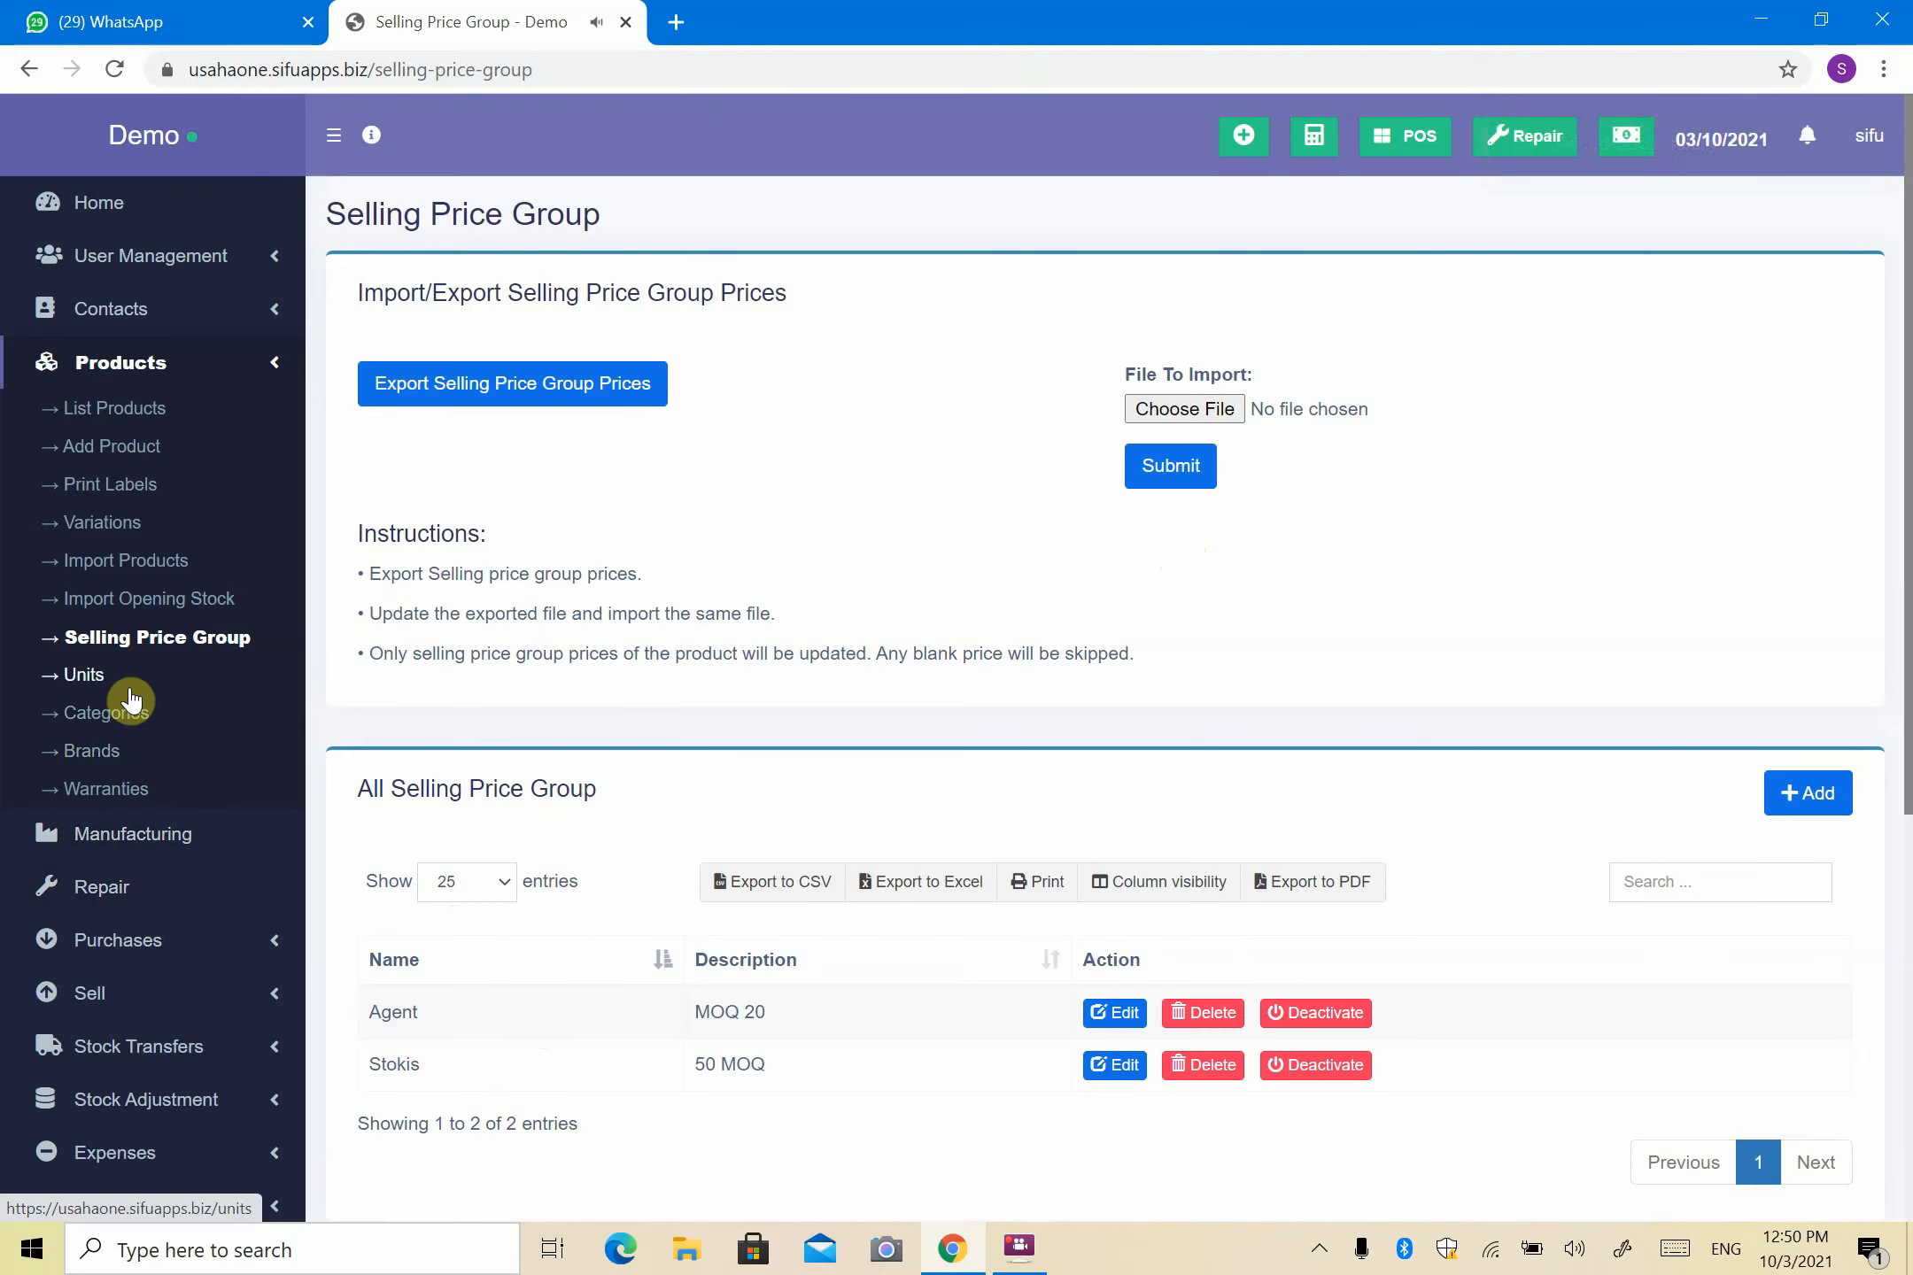
{"action": "left_click", "coordinate": [139, 418]}
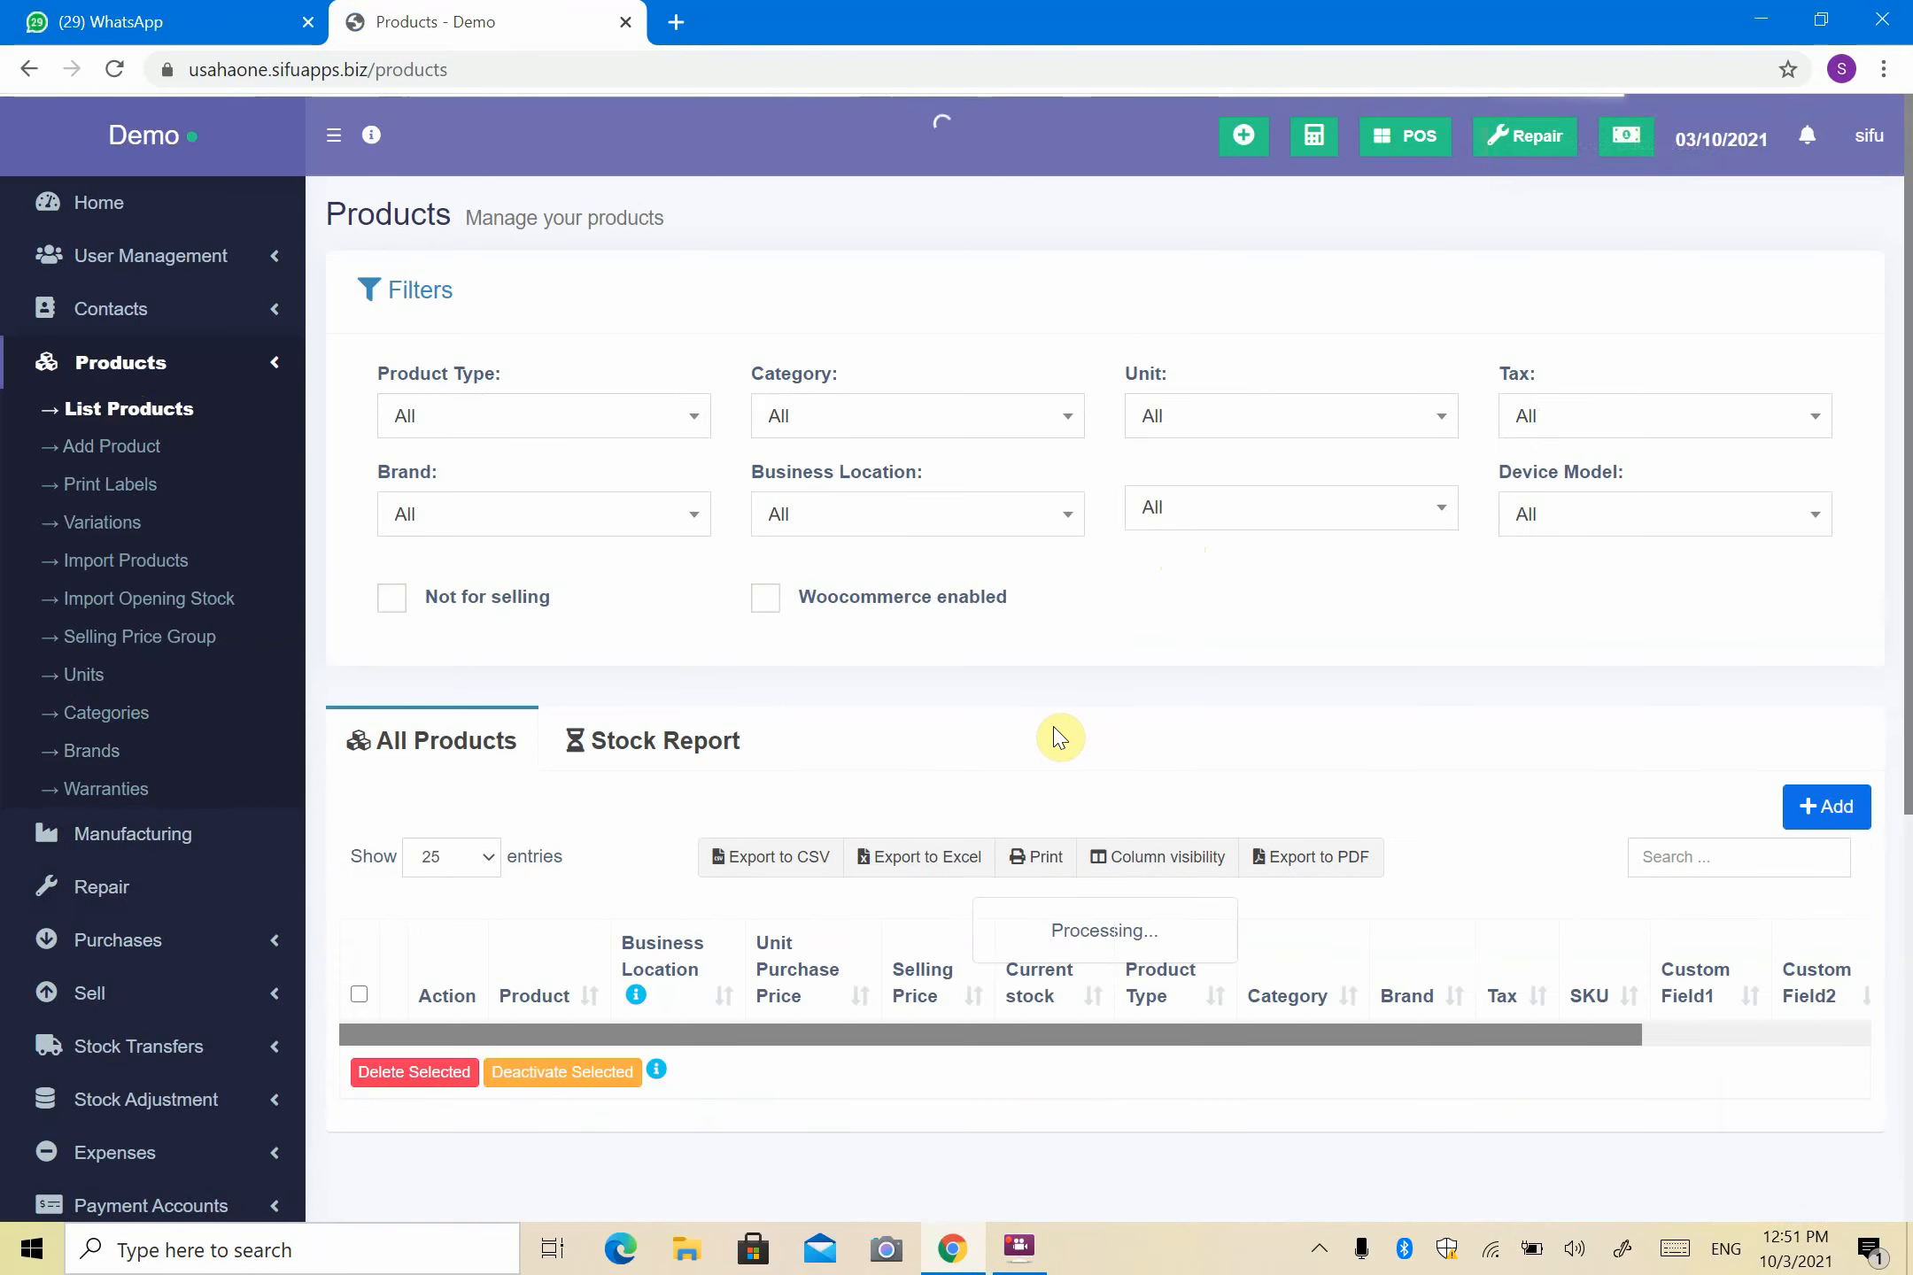
- Browse the products table and check Air Mineral 30ML's details, where Stokis and Agent prices are 0
{"action": "scroll", "coordinate": [1049, 749], "scroll_direction": "down", "scroll_amount": 4}
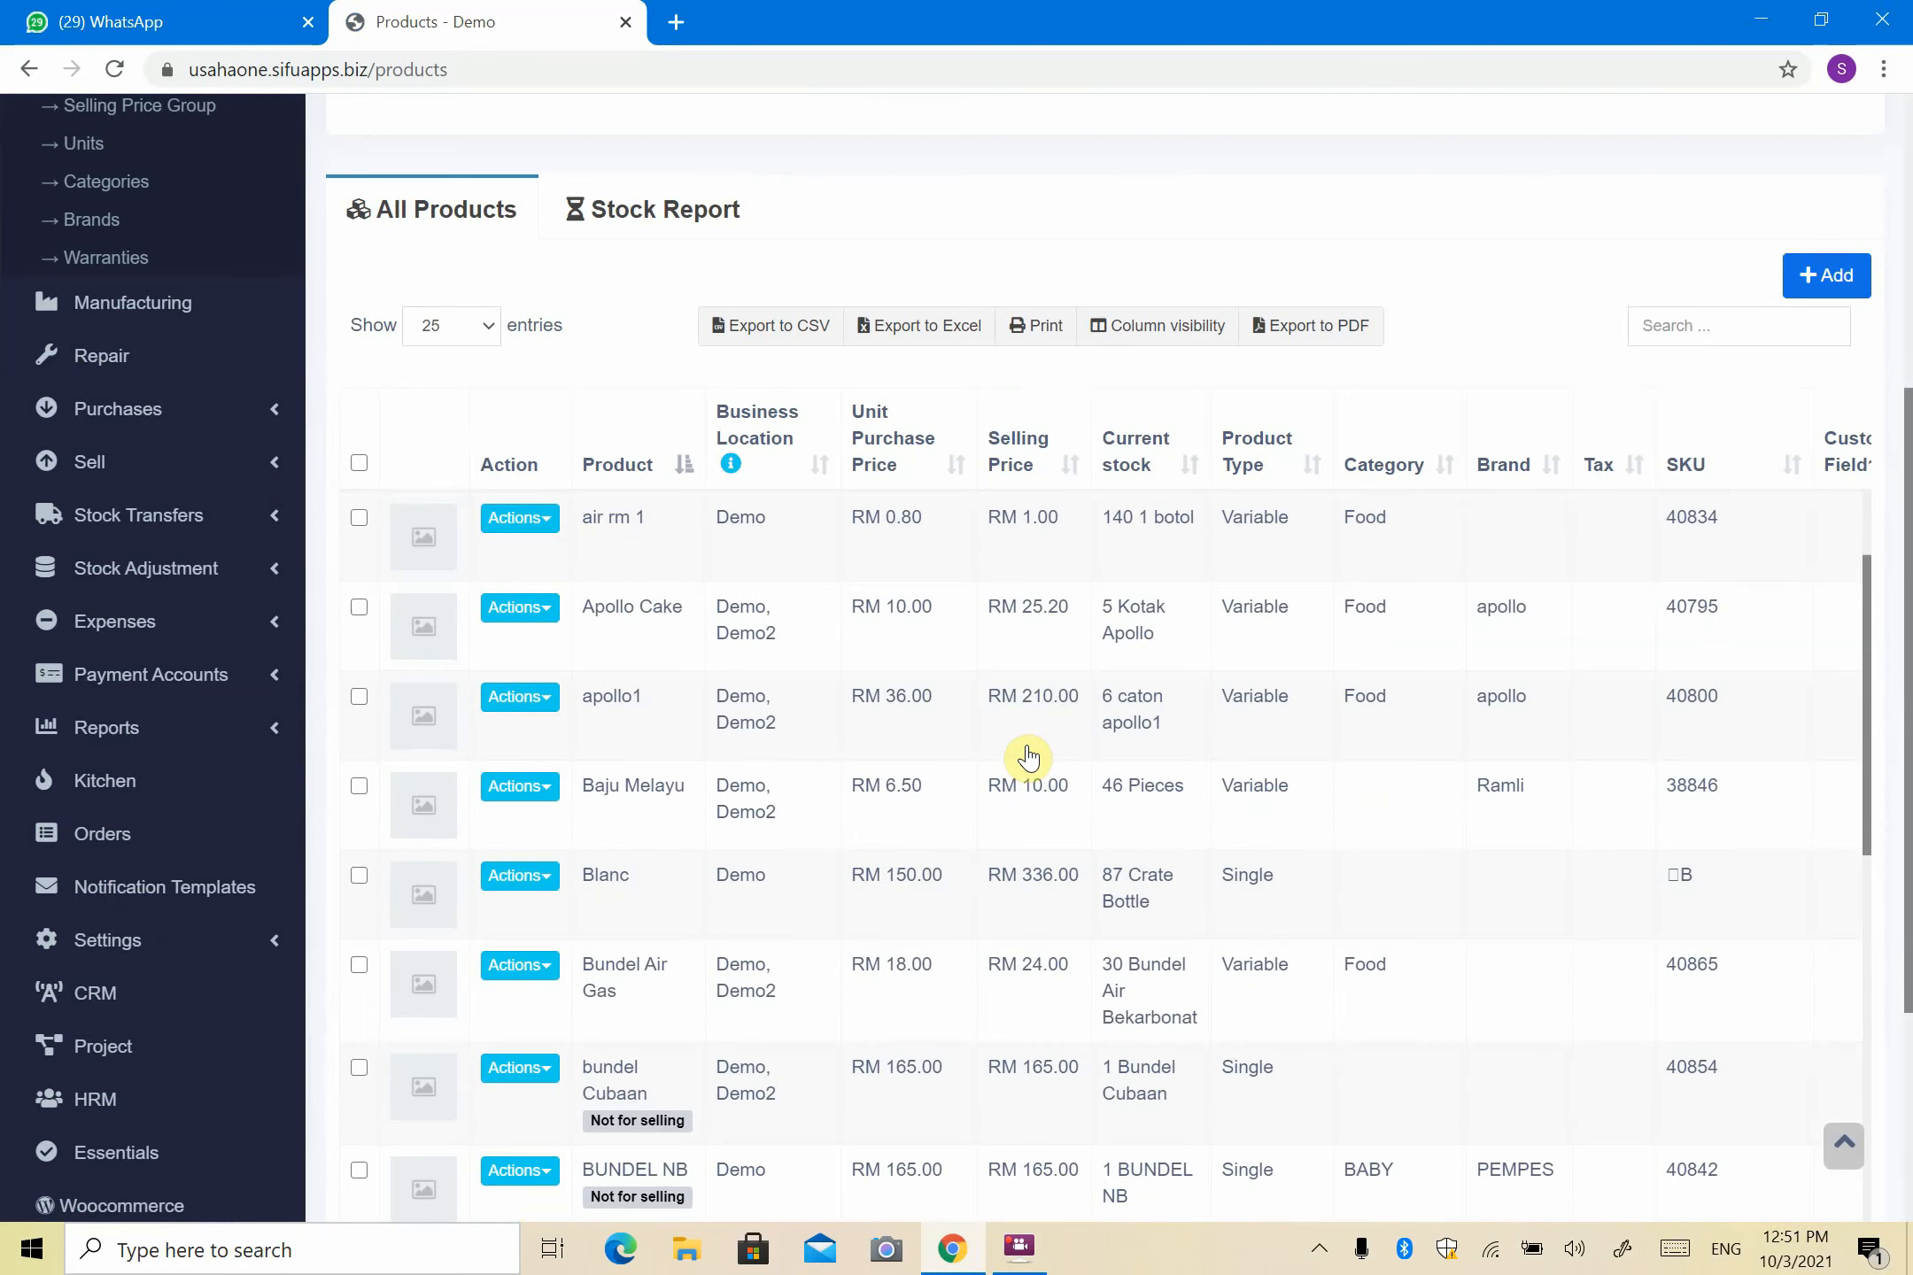
{"action": "scroll", "coordinate": [1027, 757], "scroll_direction": "up", "scroll_amount": 2}
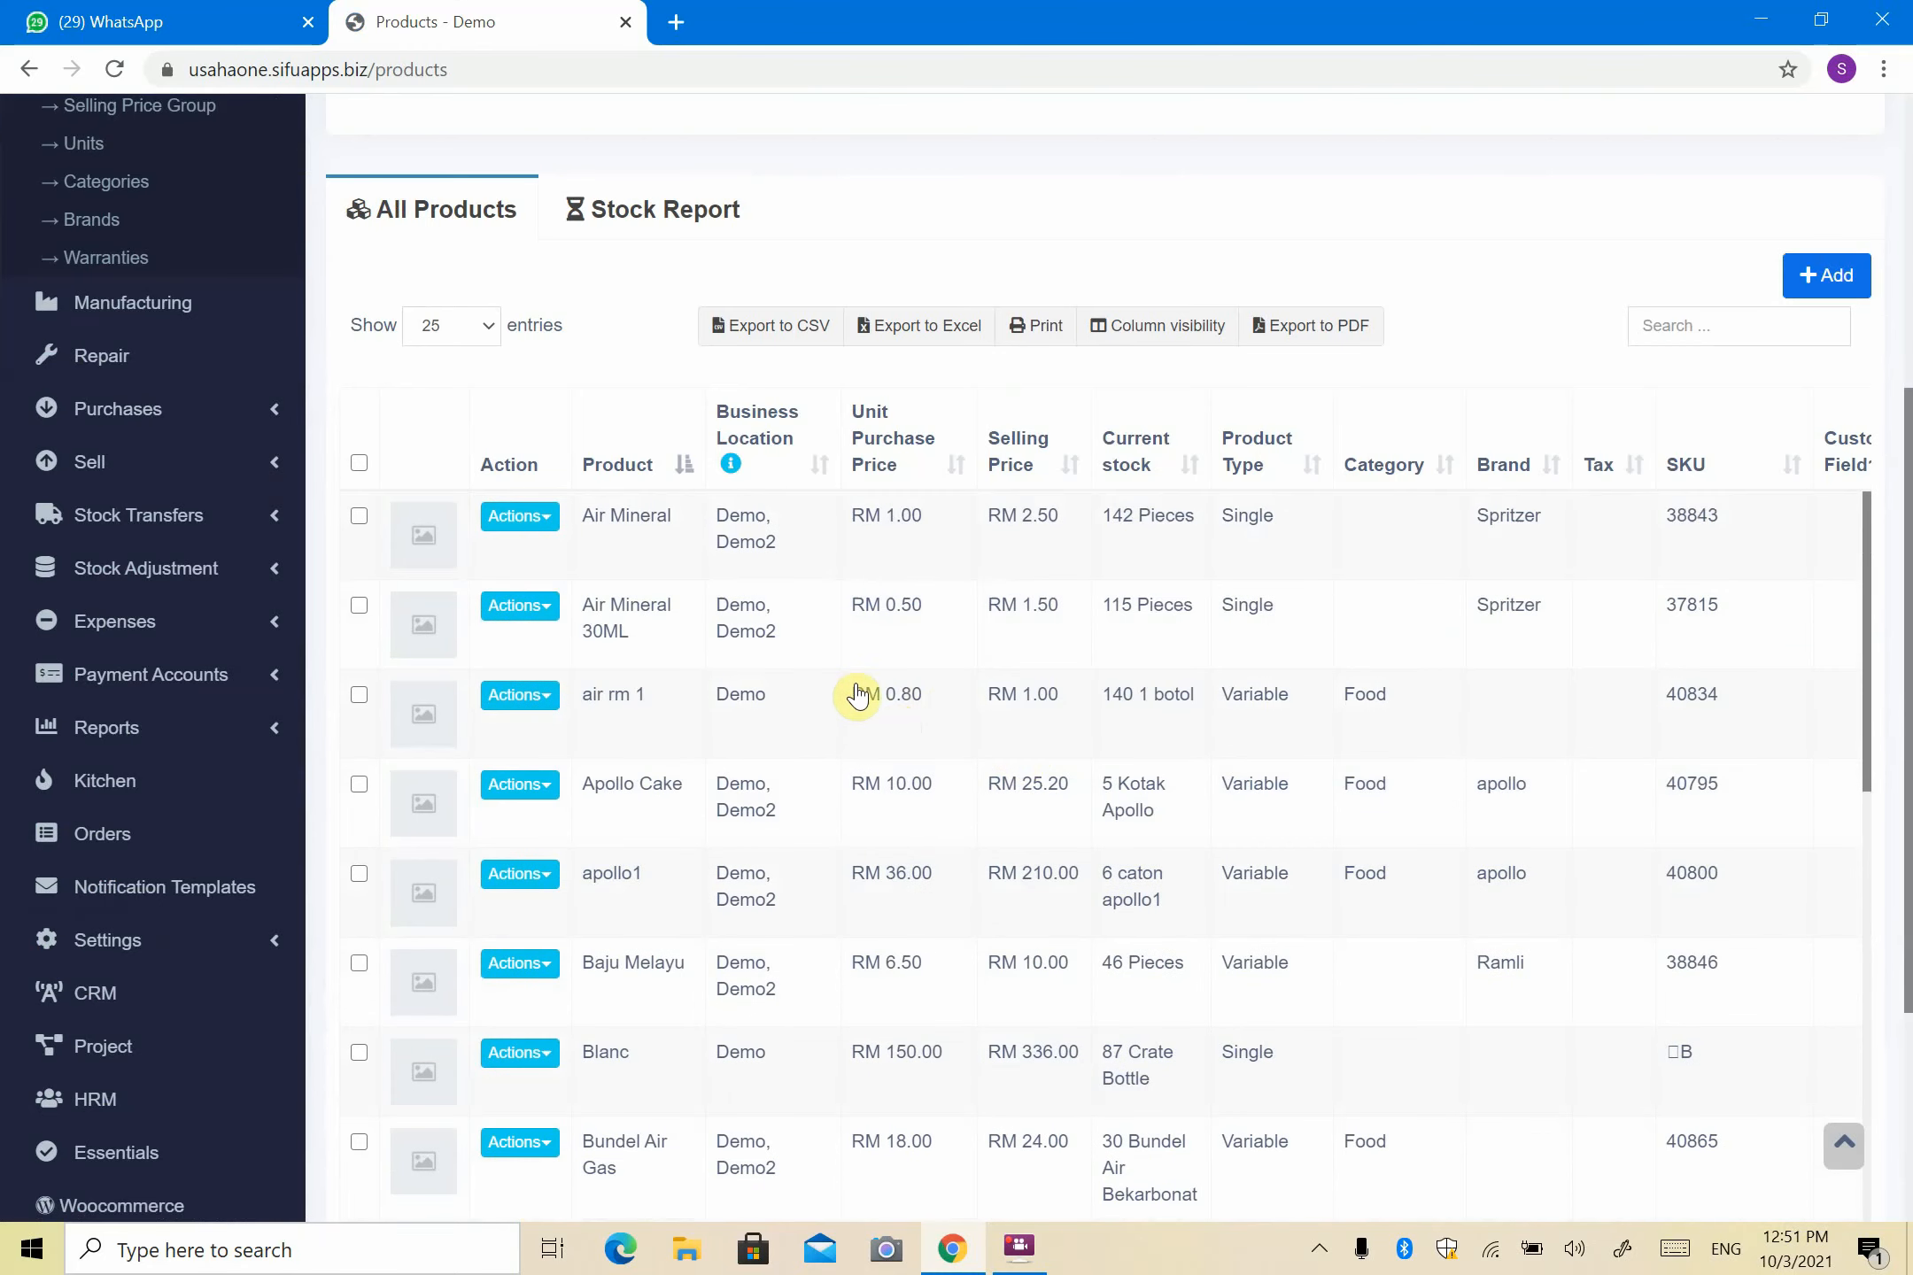
{"action": "scroll", "coordinate": [641, 683], "scroll_direction": "up", "scroll_amount": 2}
{"action": "scroll", "coordinate": [1144, 794], "scroll_direction": "down", "scroll_amount": 8}
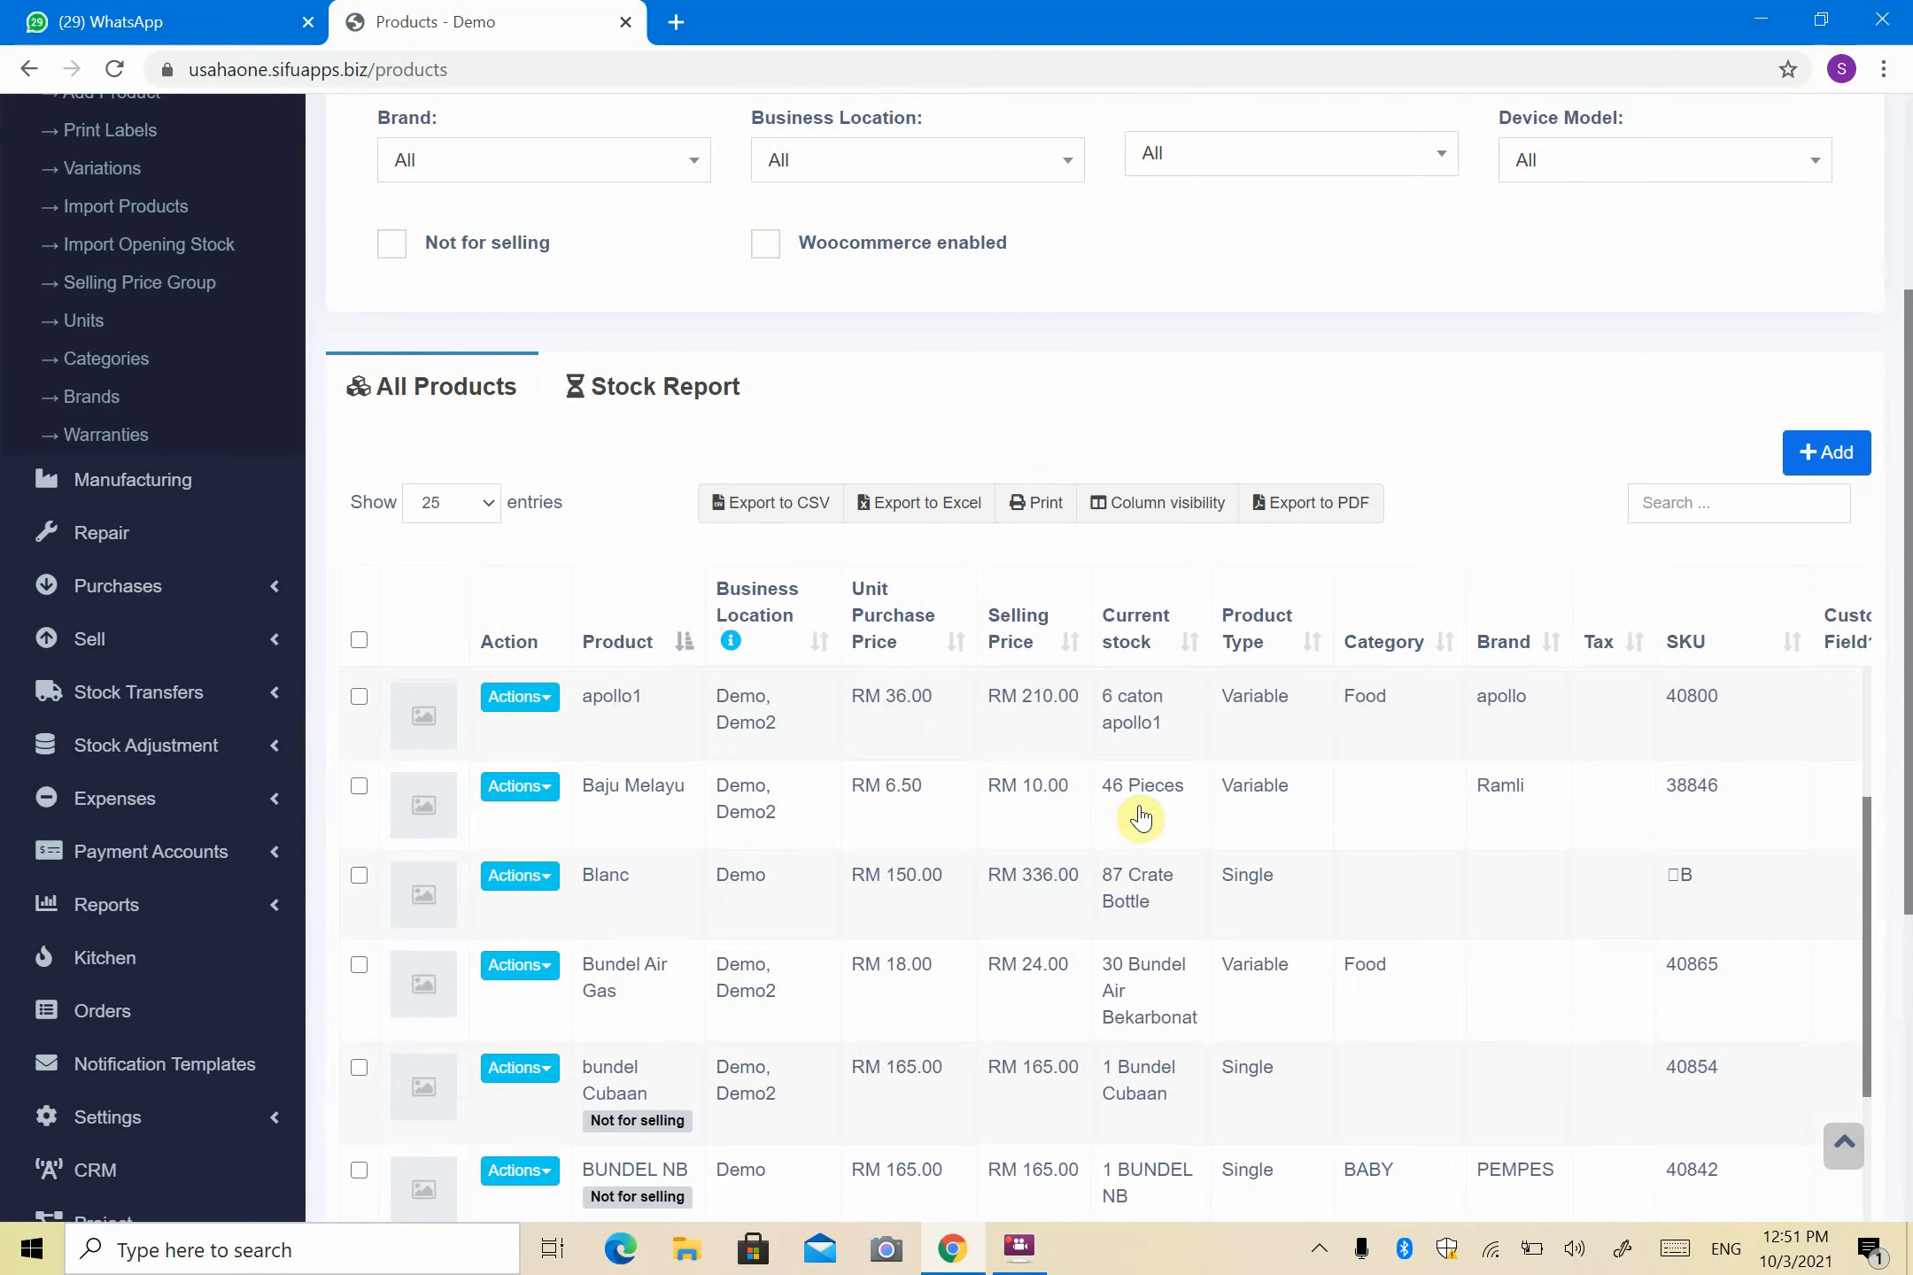
{"action": "scroll", "coordinate": [1398, 764], "scroll_direction": "down", "scroll_amount": 6}
{"action": "scroll", "coordinate": [867, 726], "scroll_direction": "down", "scroll_amount": 4}
{"action": "scroll", "coordinate": [854, 718], "scroll_direction": "up", "scroll_amount": 15}
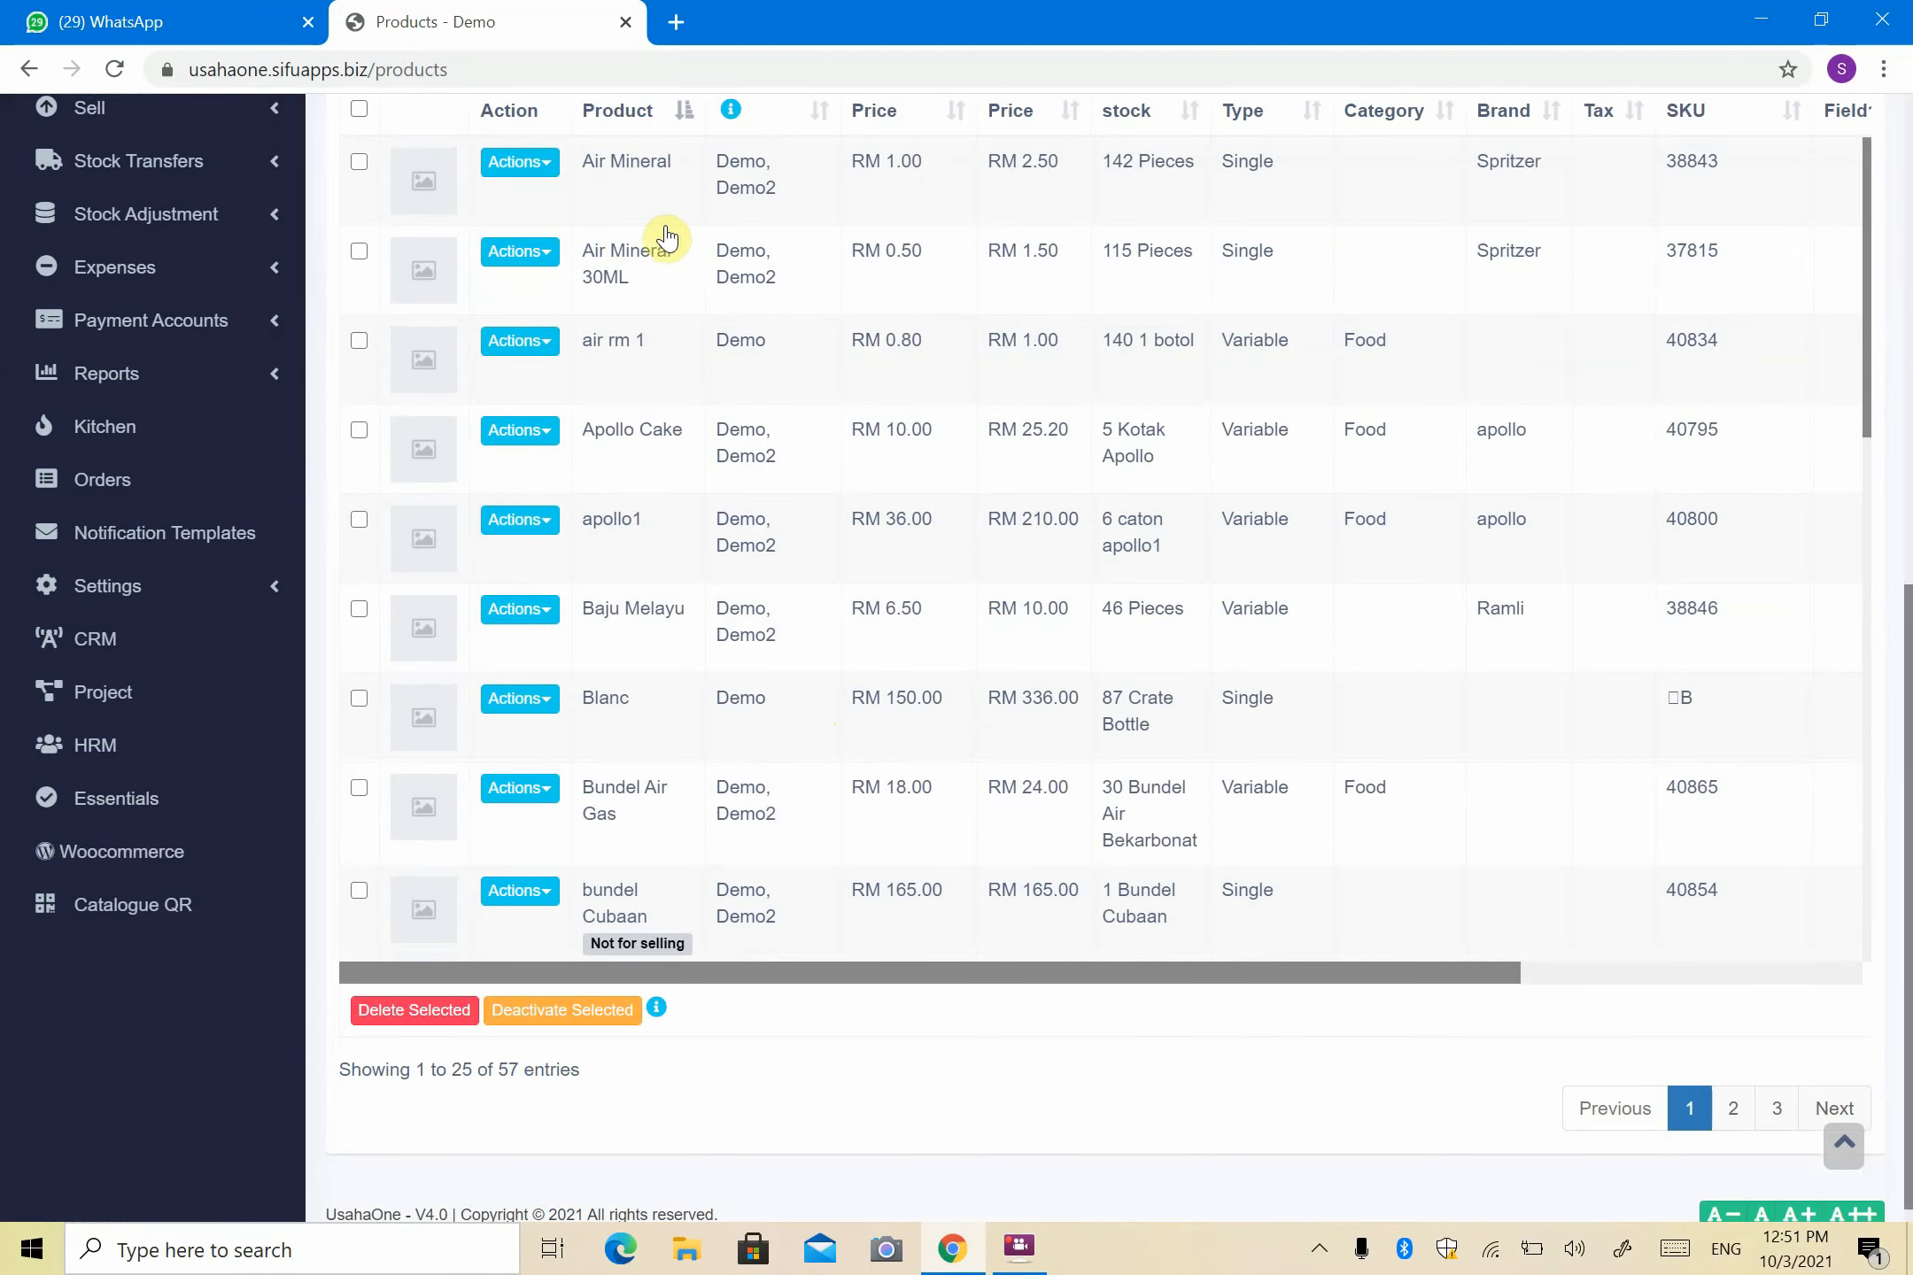
{"action": "scroll", "coordinate": [789, 259], "scroll_direction": "up", "scroll_amount": 2}
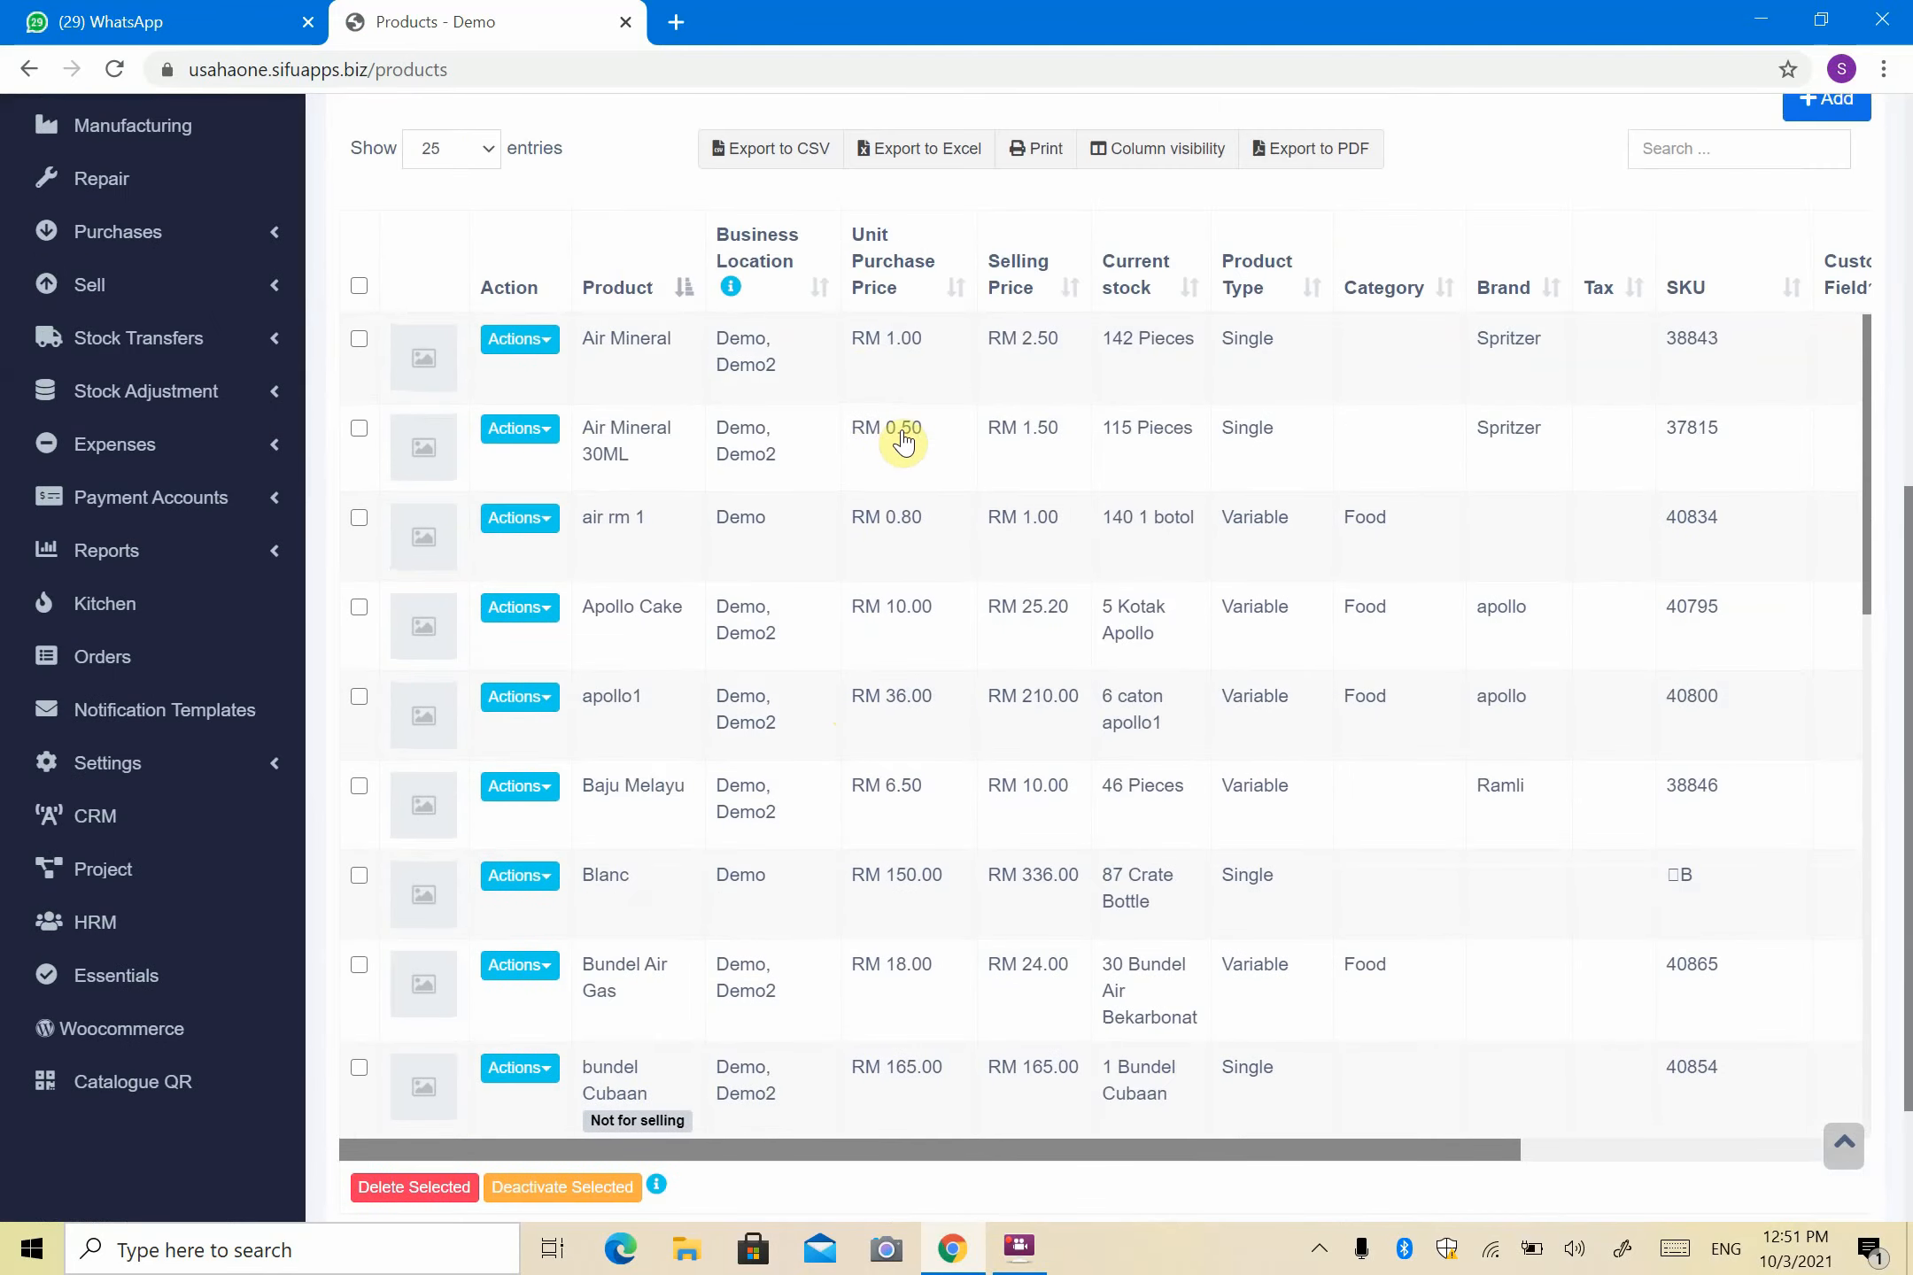
{"action": "left_click_drag", "start_coordinate": [904, 436], "coordinate": [946, 428]}
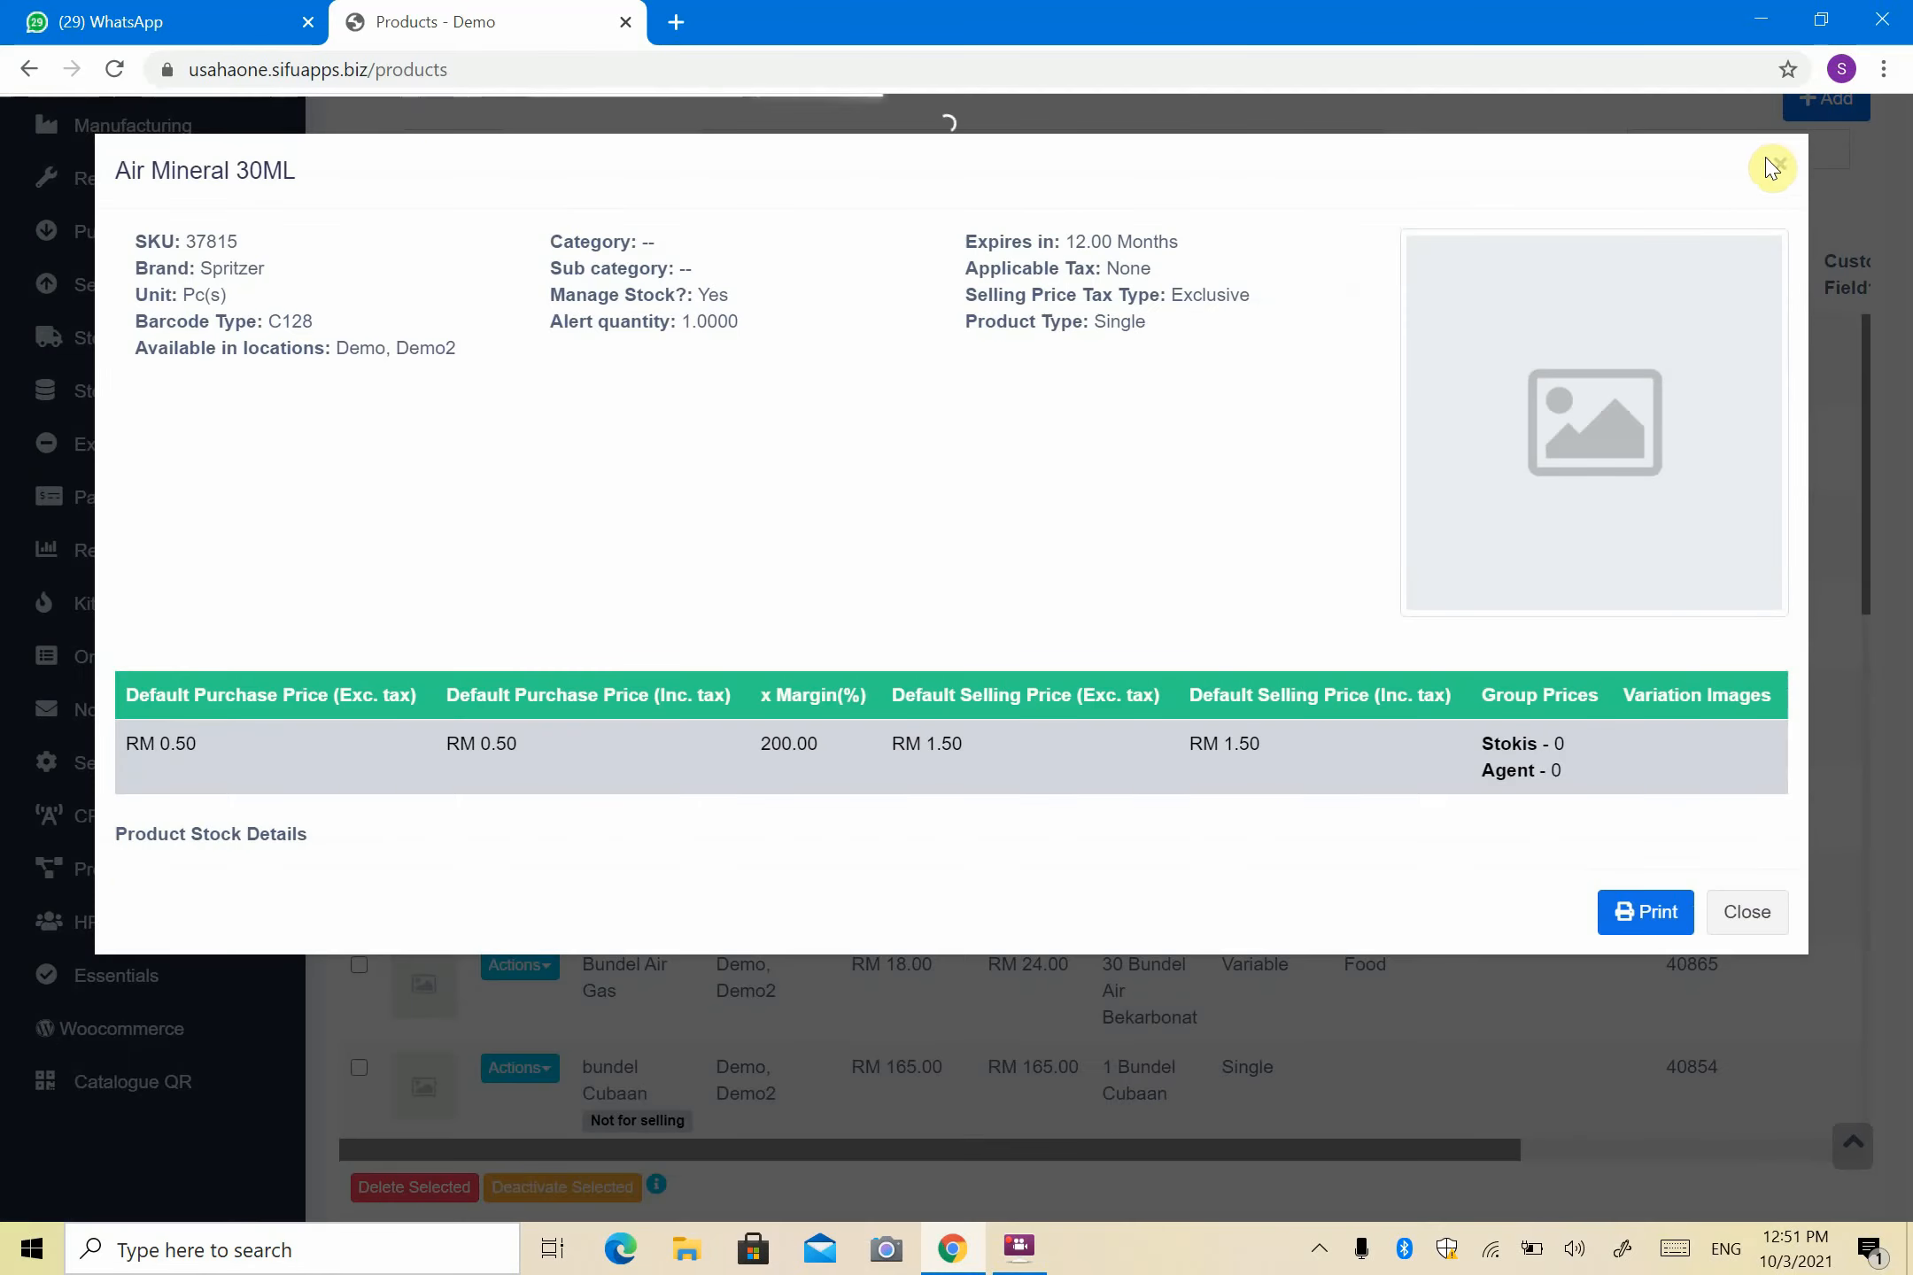
{"action": "left_click", "coordinate": [1783, 170]}
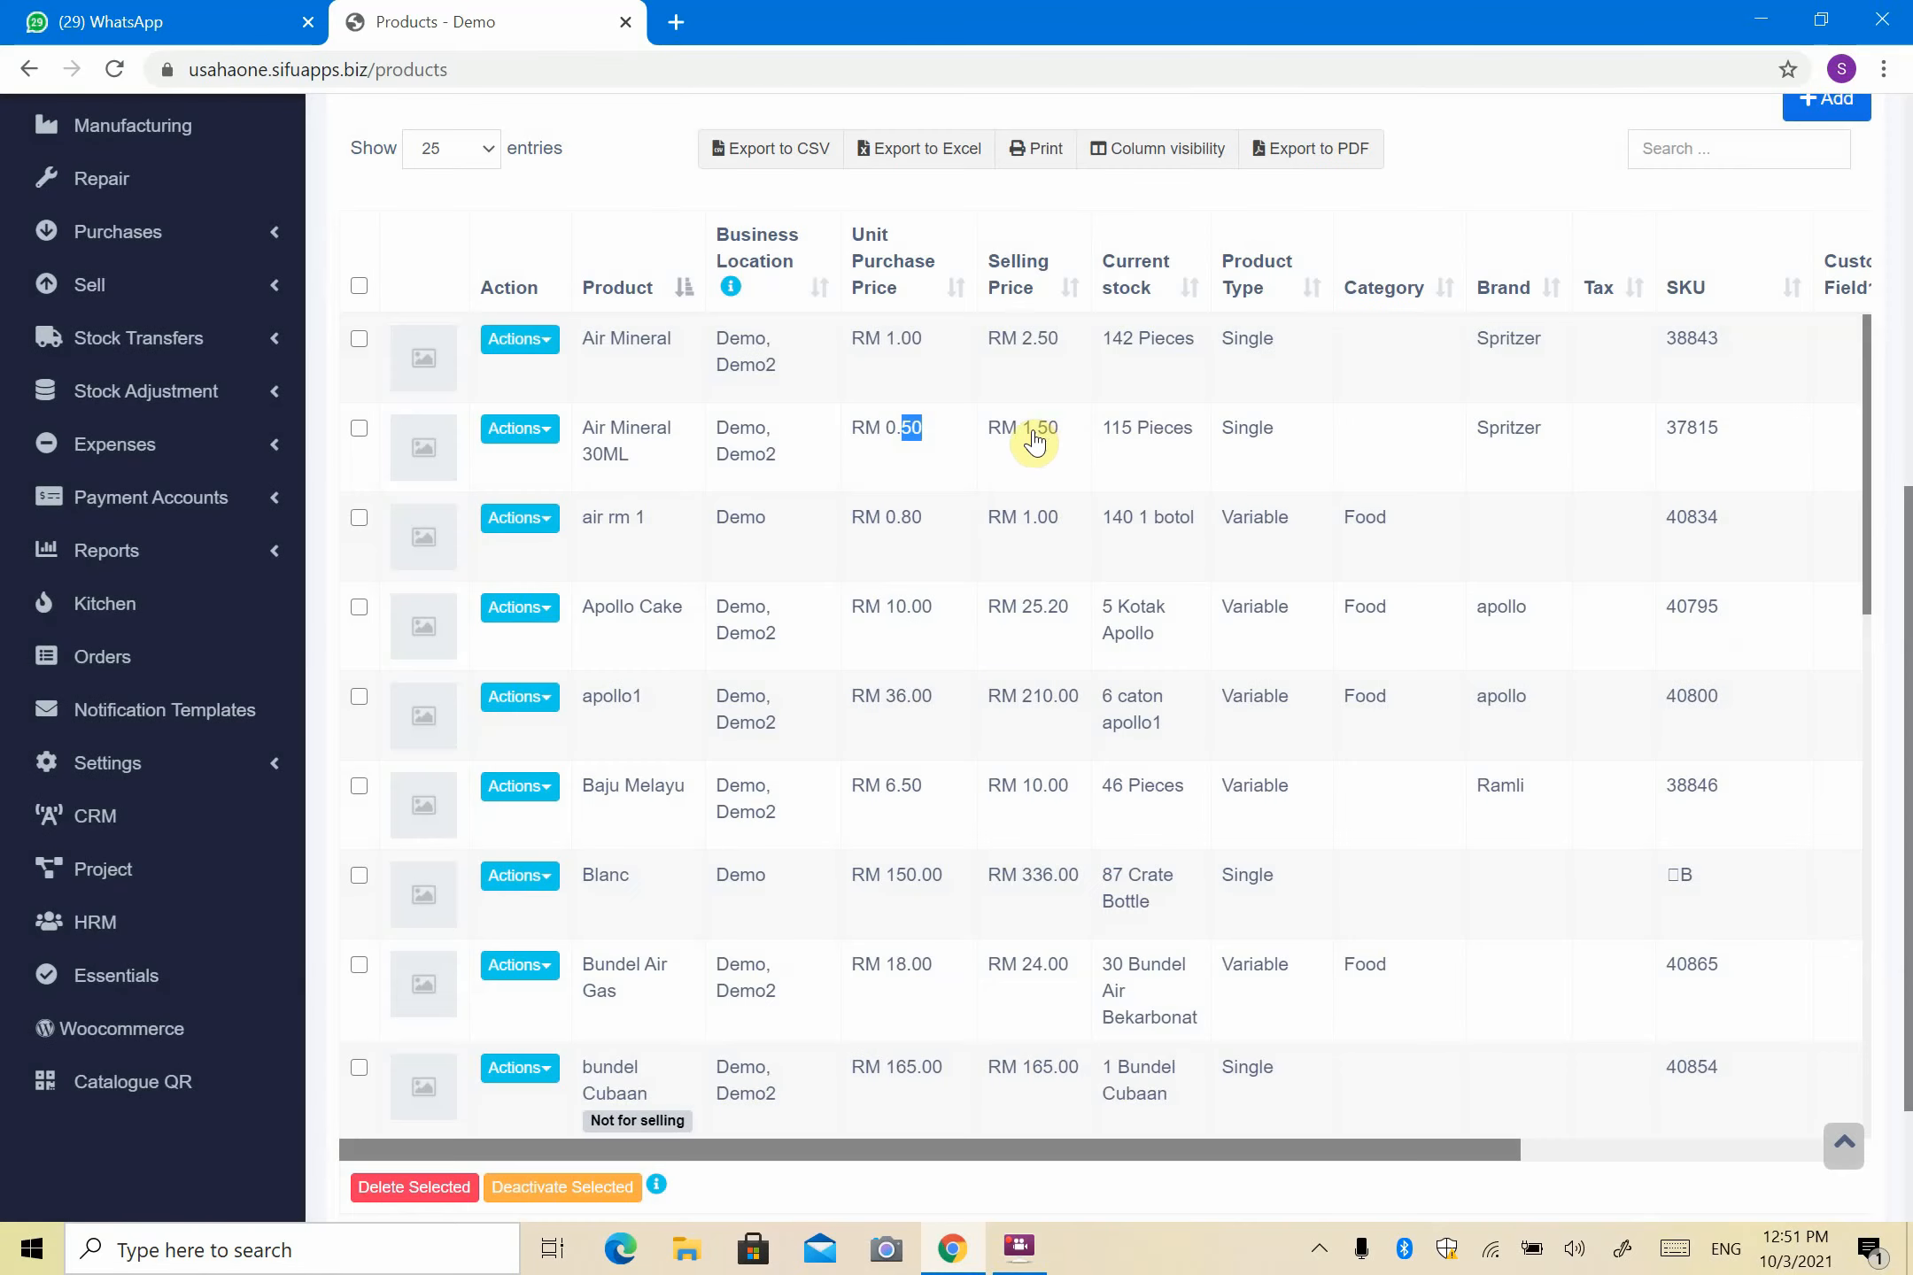
{"action": "left_click", "coordinate": [521, 432]}
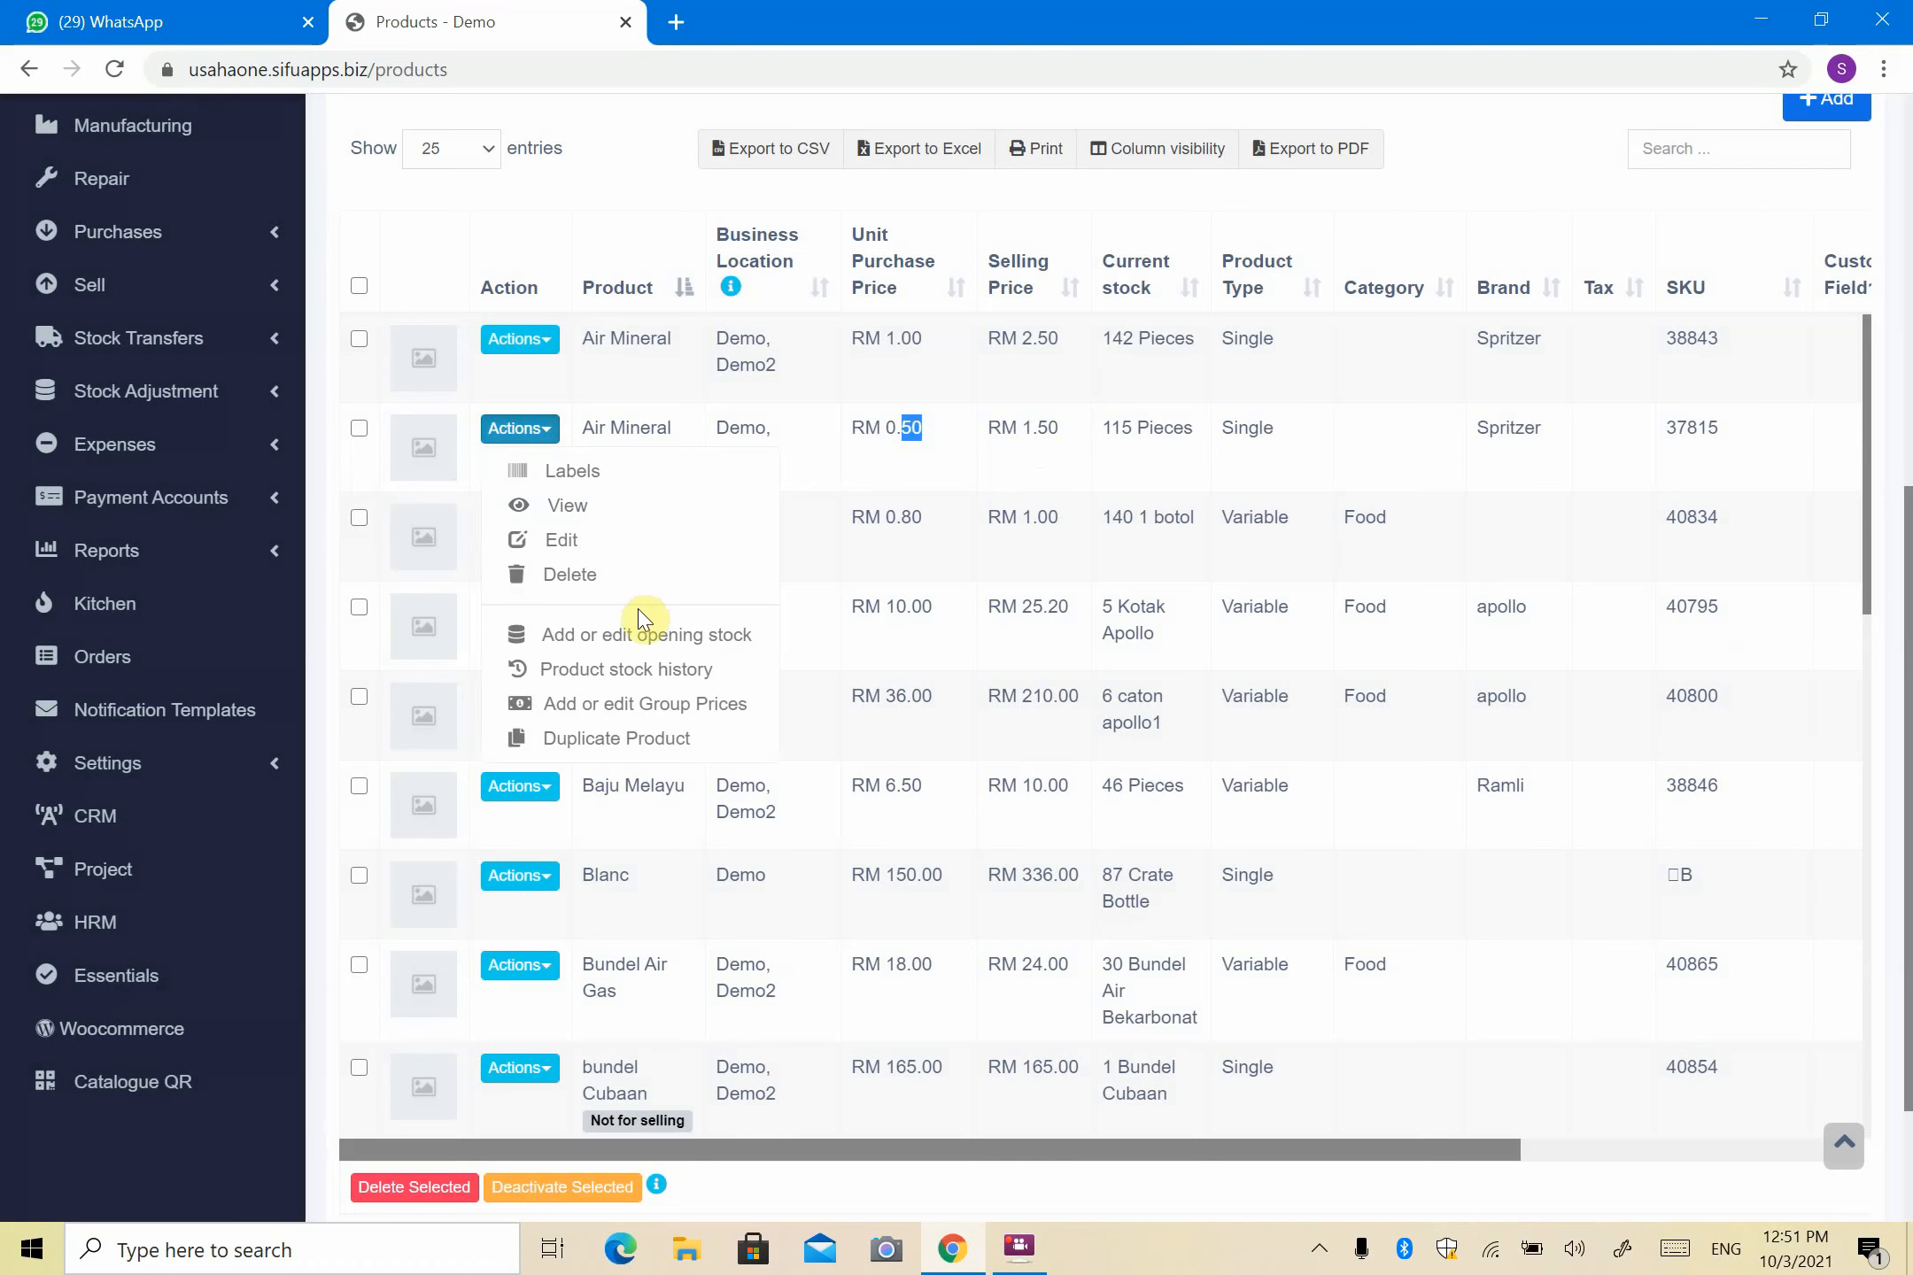
- Set Air Mineral 30ML's group prices to Stokis 1.00 and Agent 1.20, and save
{"action": "left_click", "coordinate": [646, 705]}
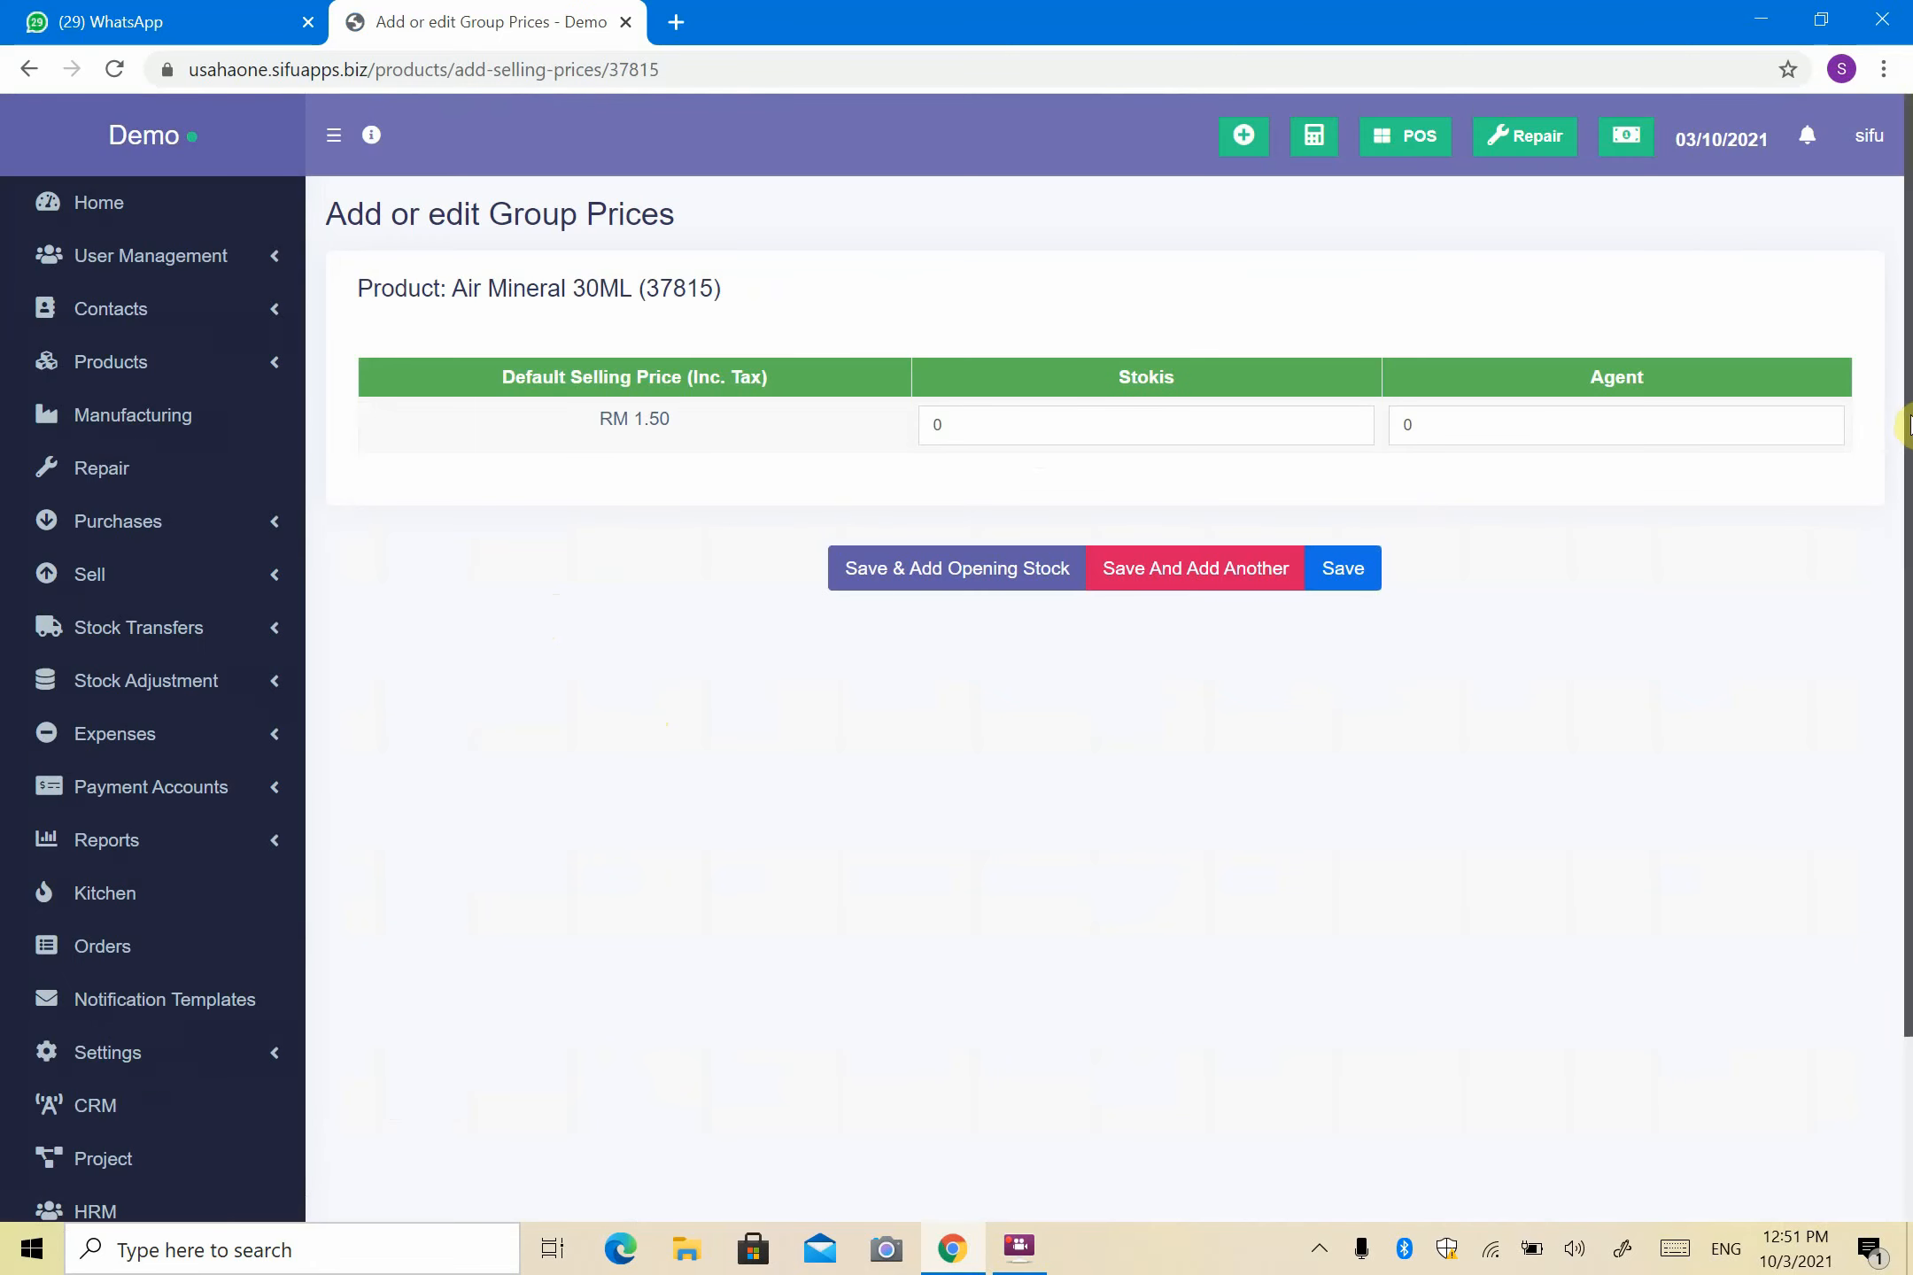
{"action": "left_click", "coordinate": [1126, 425]}
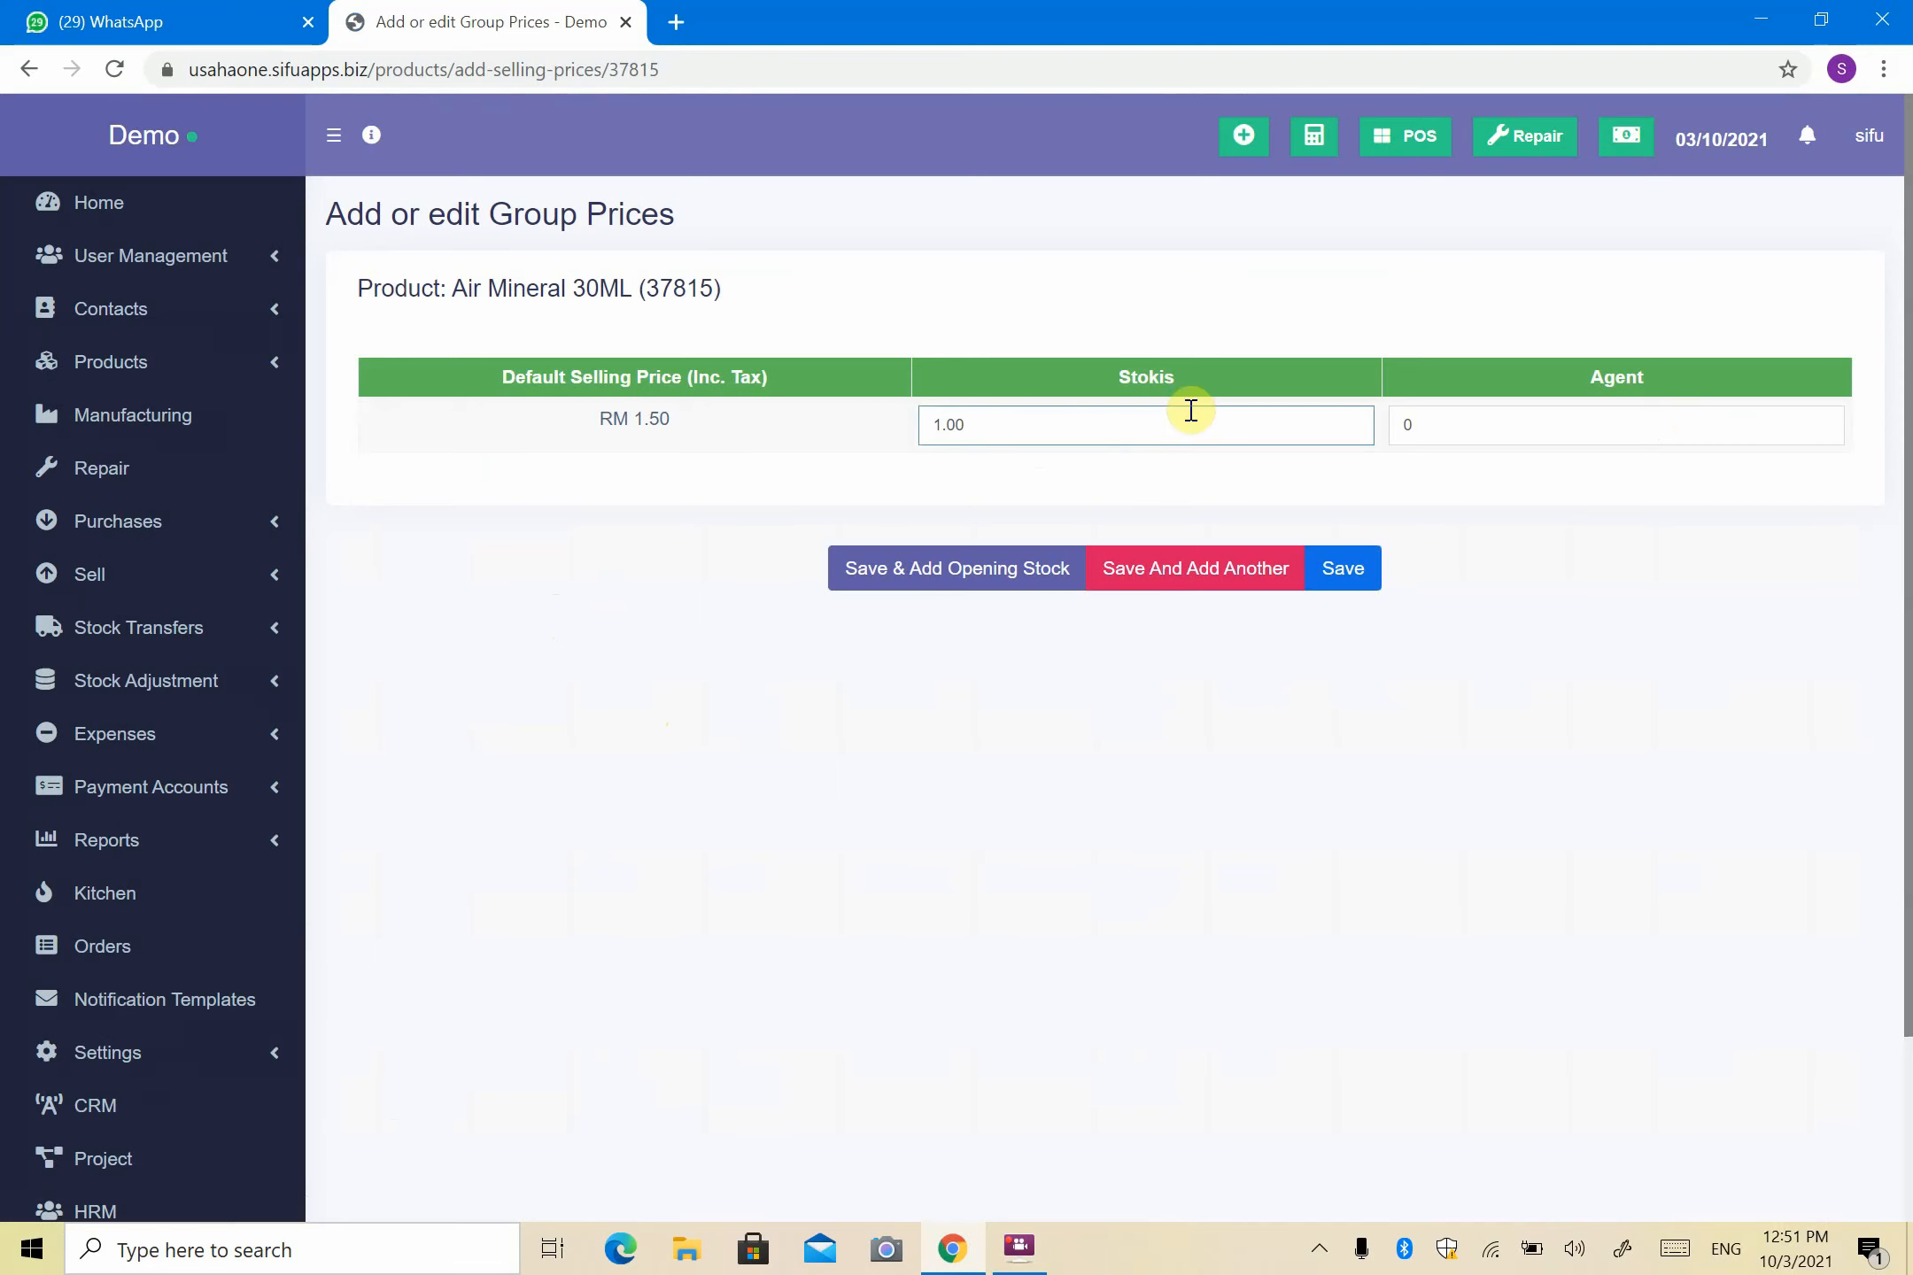
{"action": "left_click", "coordinate": [1477, 426]}
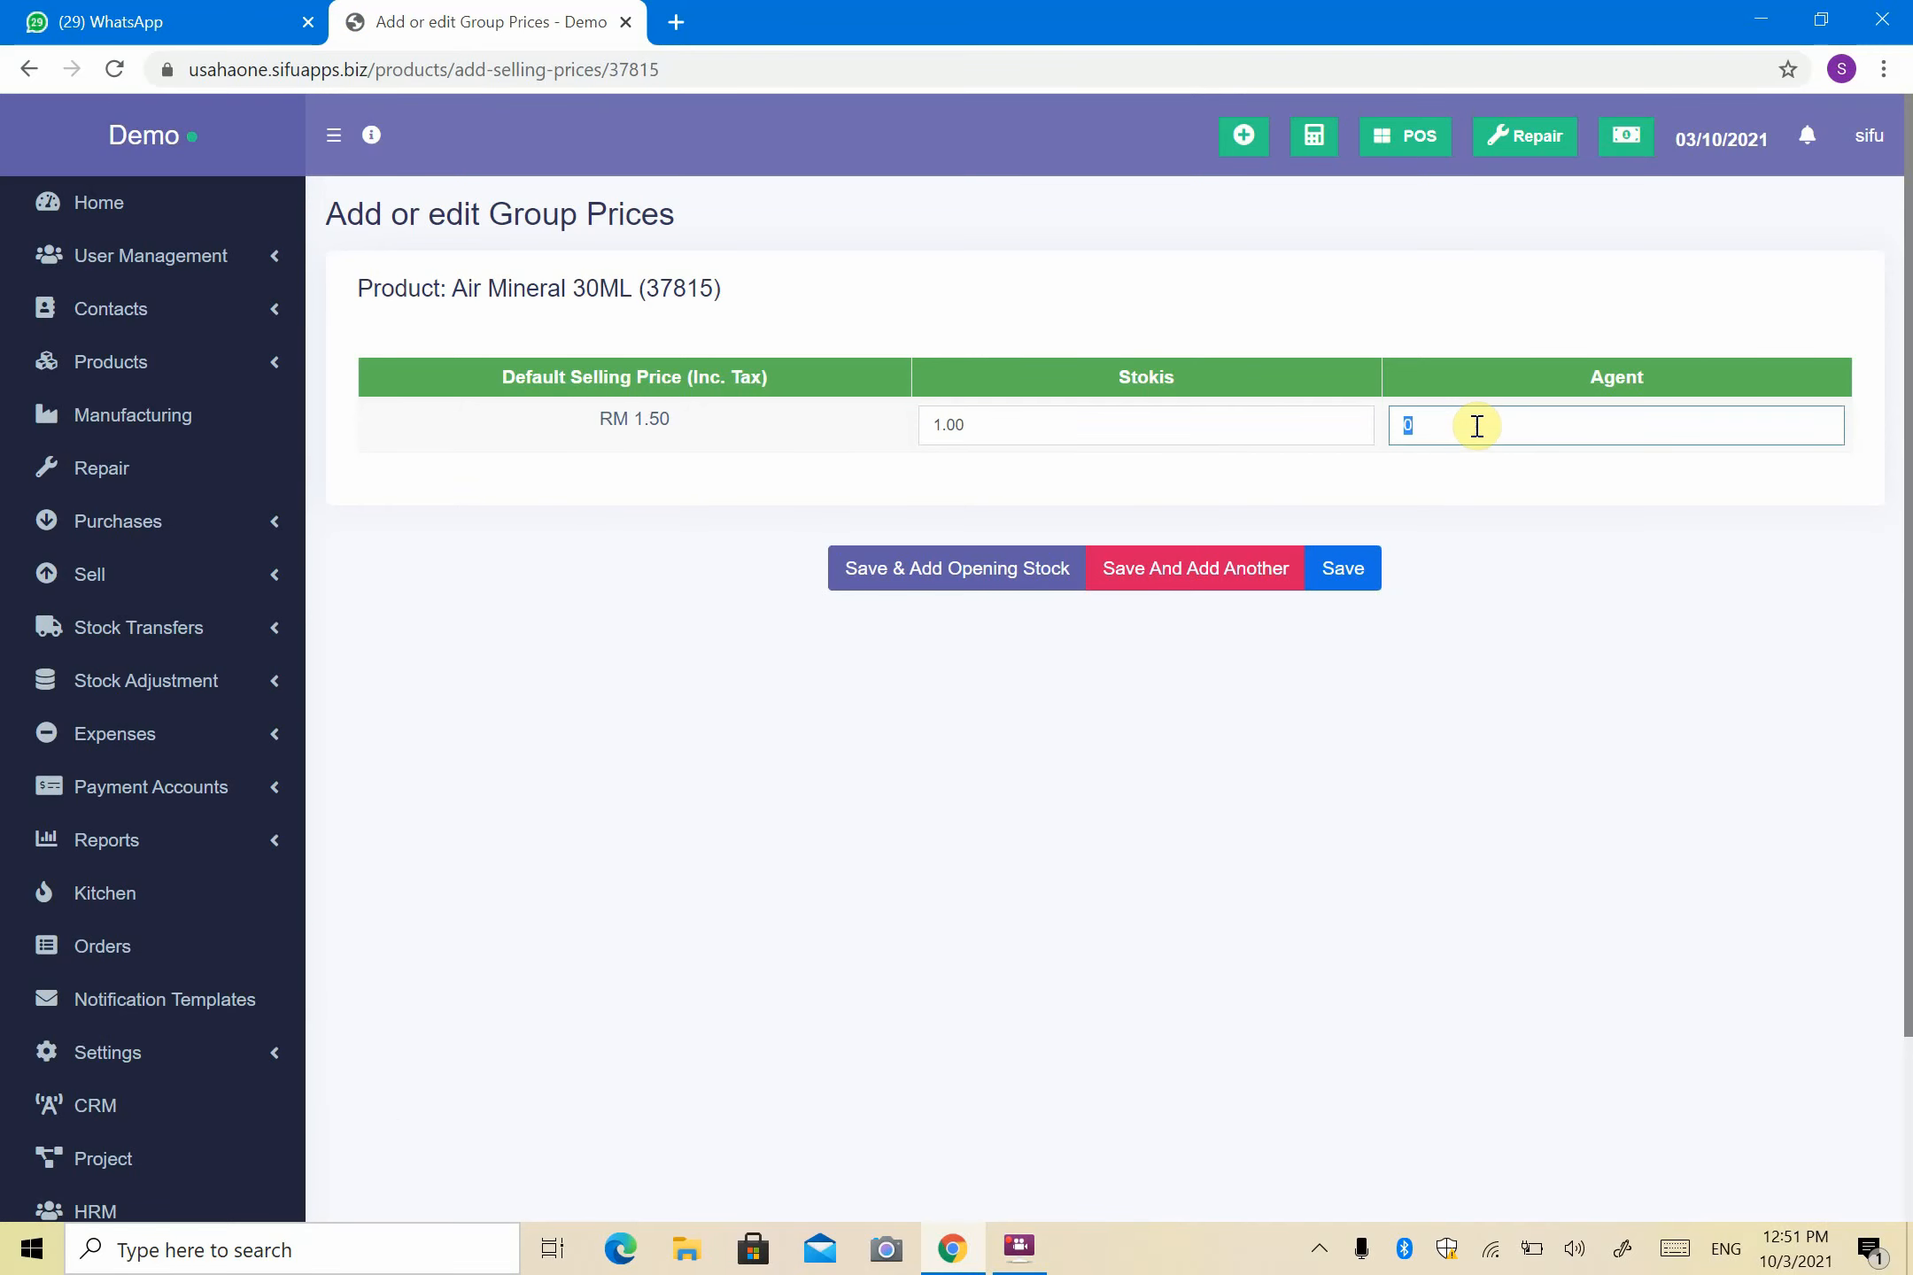
{"action": "type", "text": "1.20"}
{"action": "left_click", "coordinate": [1475, 531]}
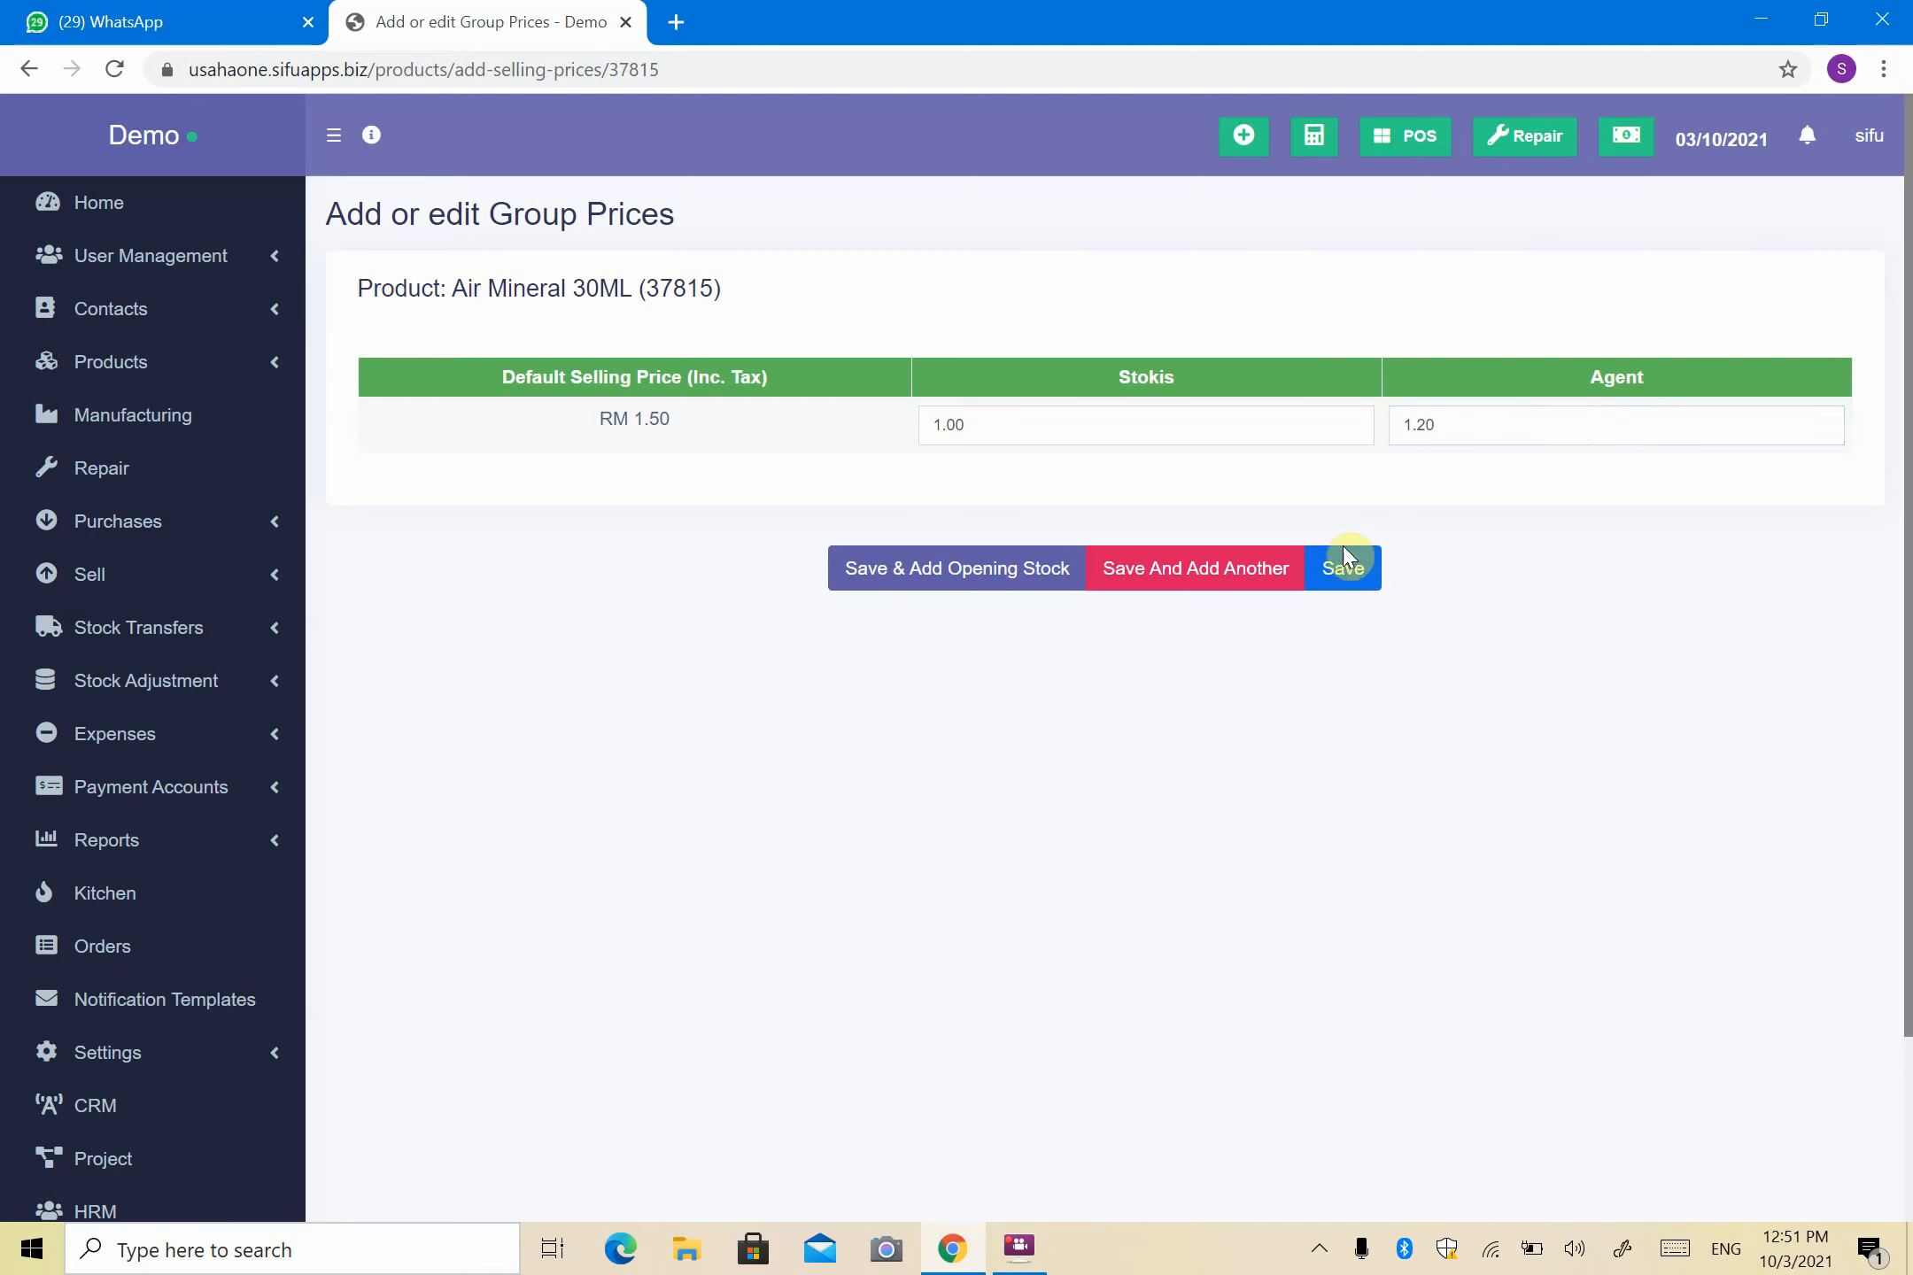
{"action": "left_click", "coordinate": [1354, 580]}
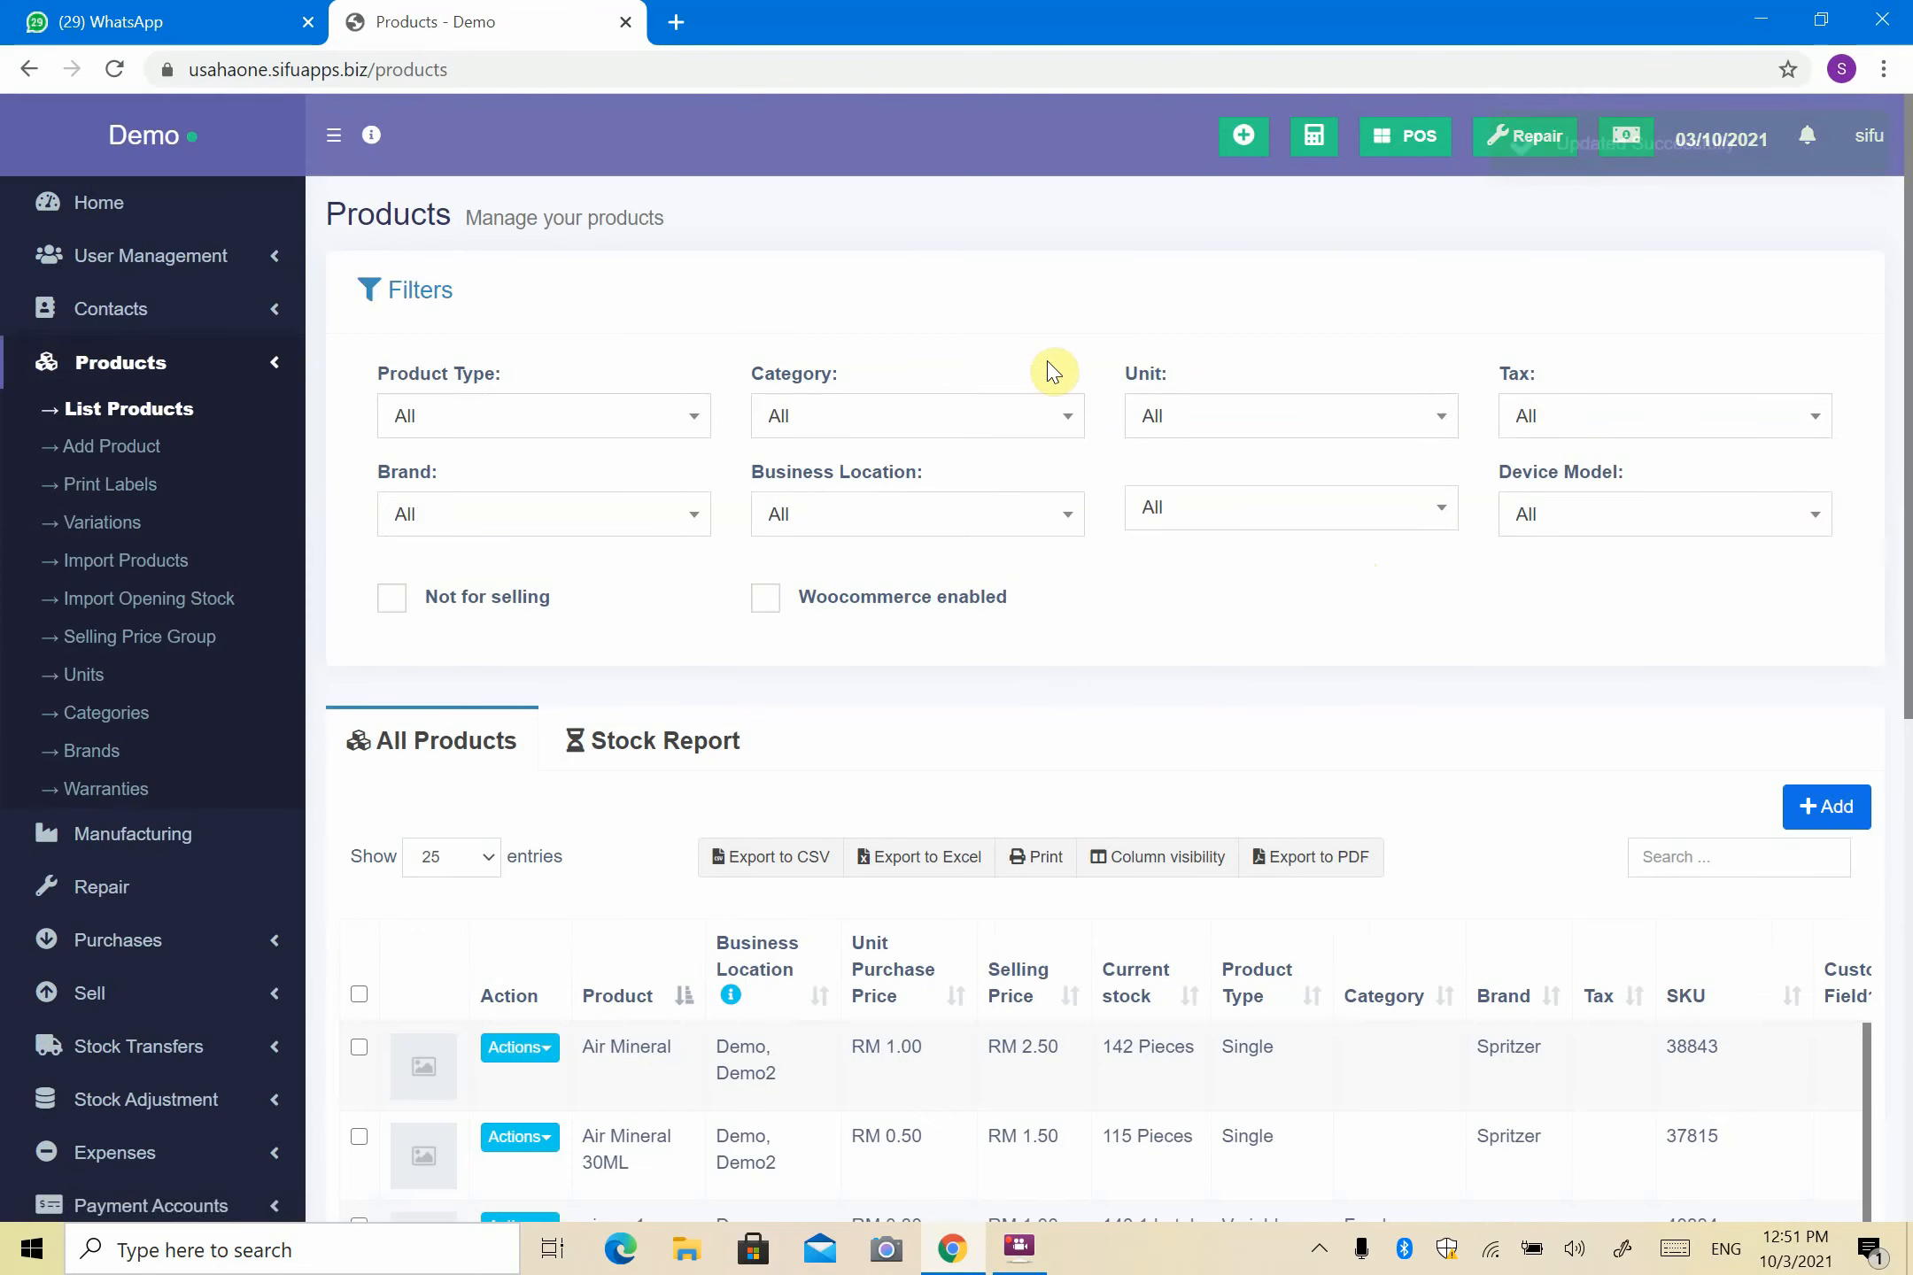
- Open the POS in a new tab and look over its selling price group options
{"action": "right_click", "coordinate": [1411, 140]}
{"action": "left_click", "coordinate": [1448, 161]}
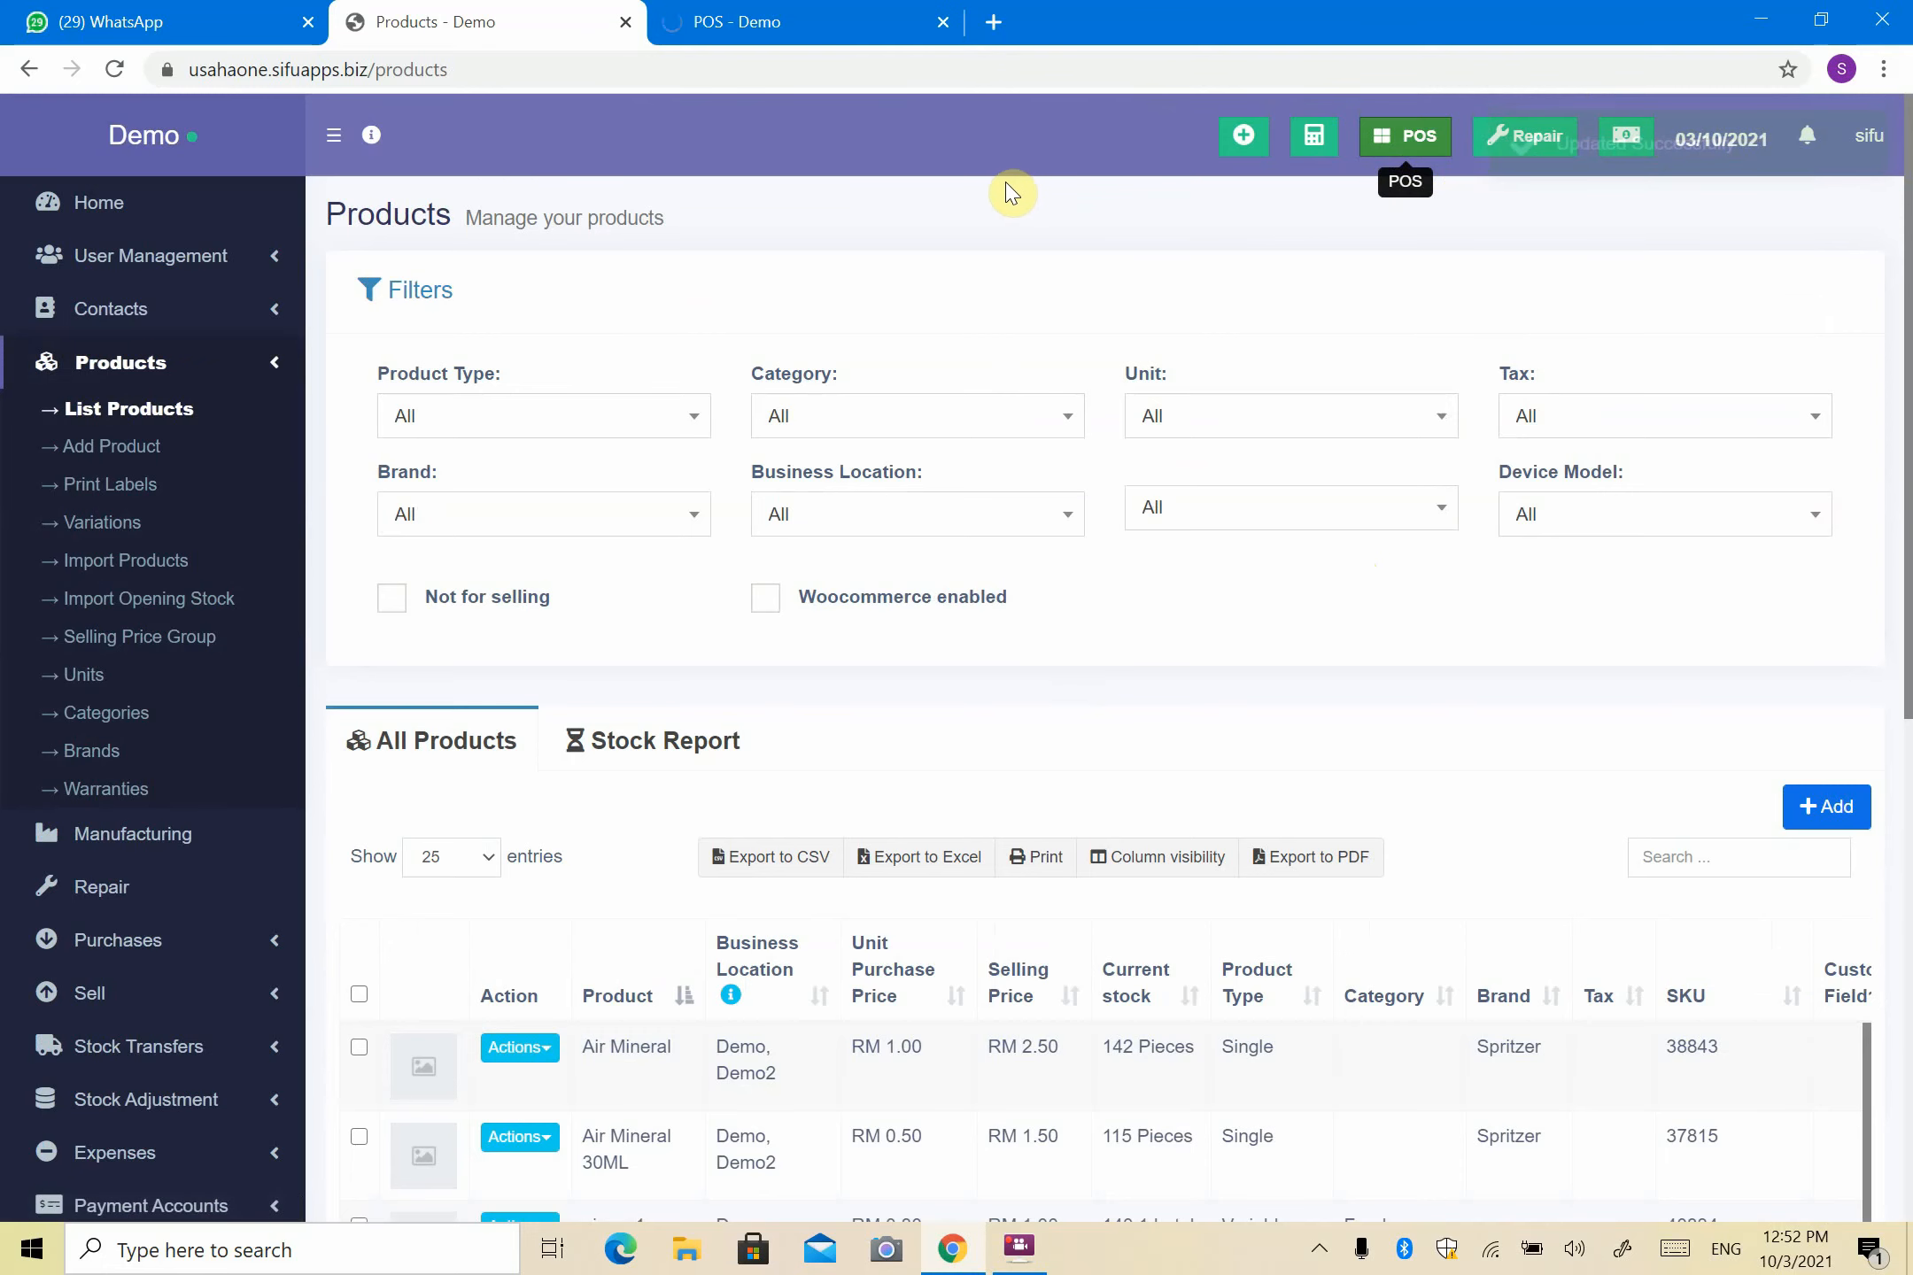
{"action": "left_click", "coordinate": [821, 33]}
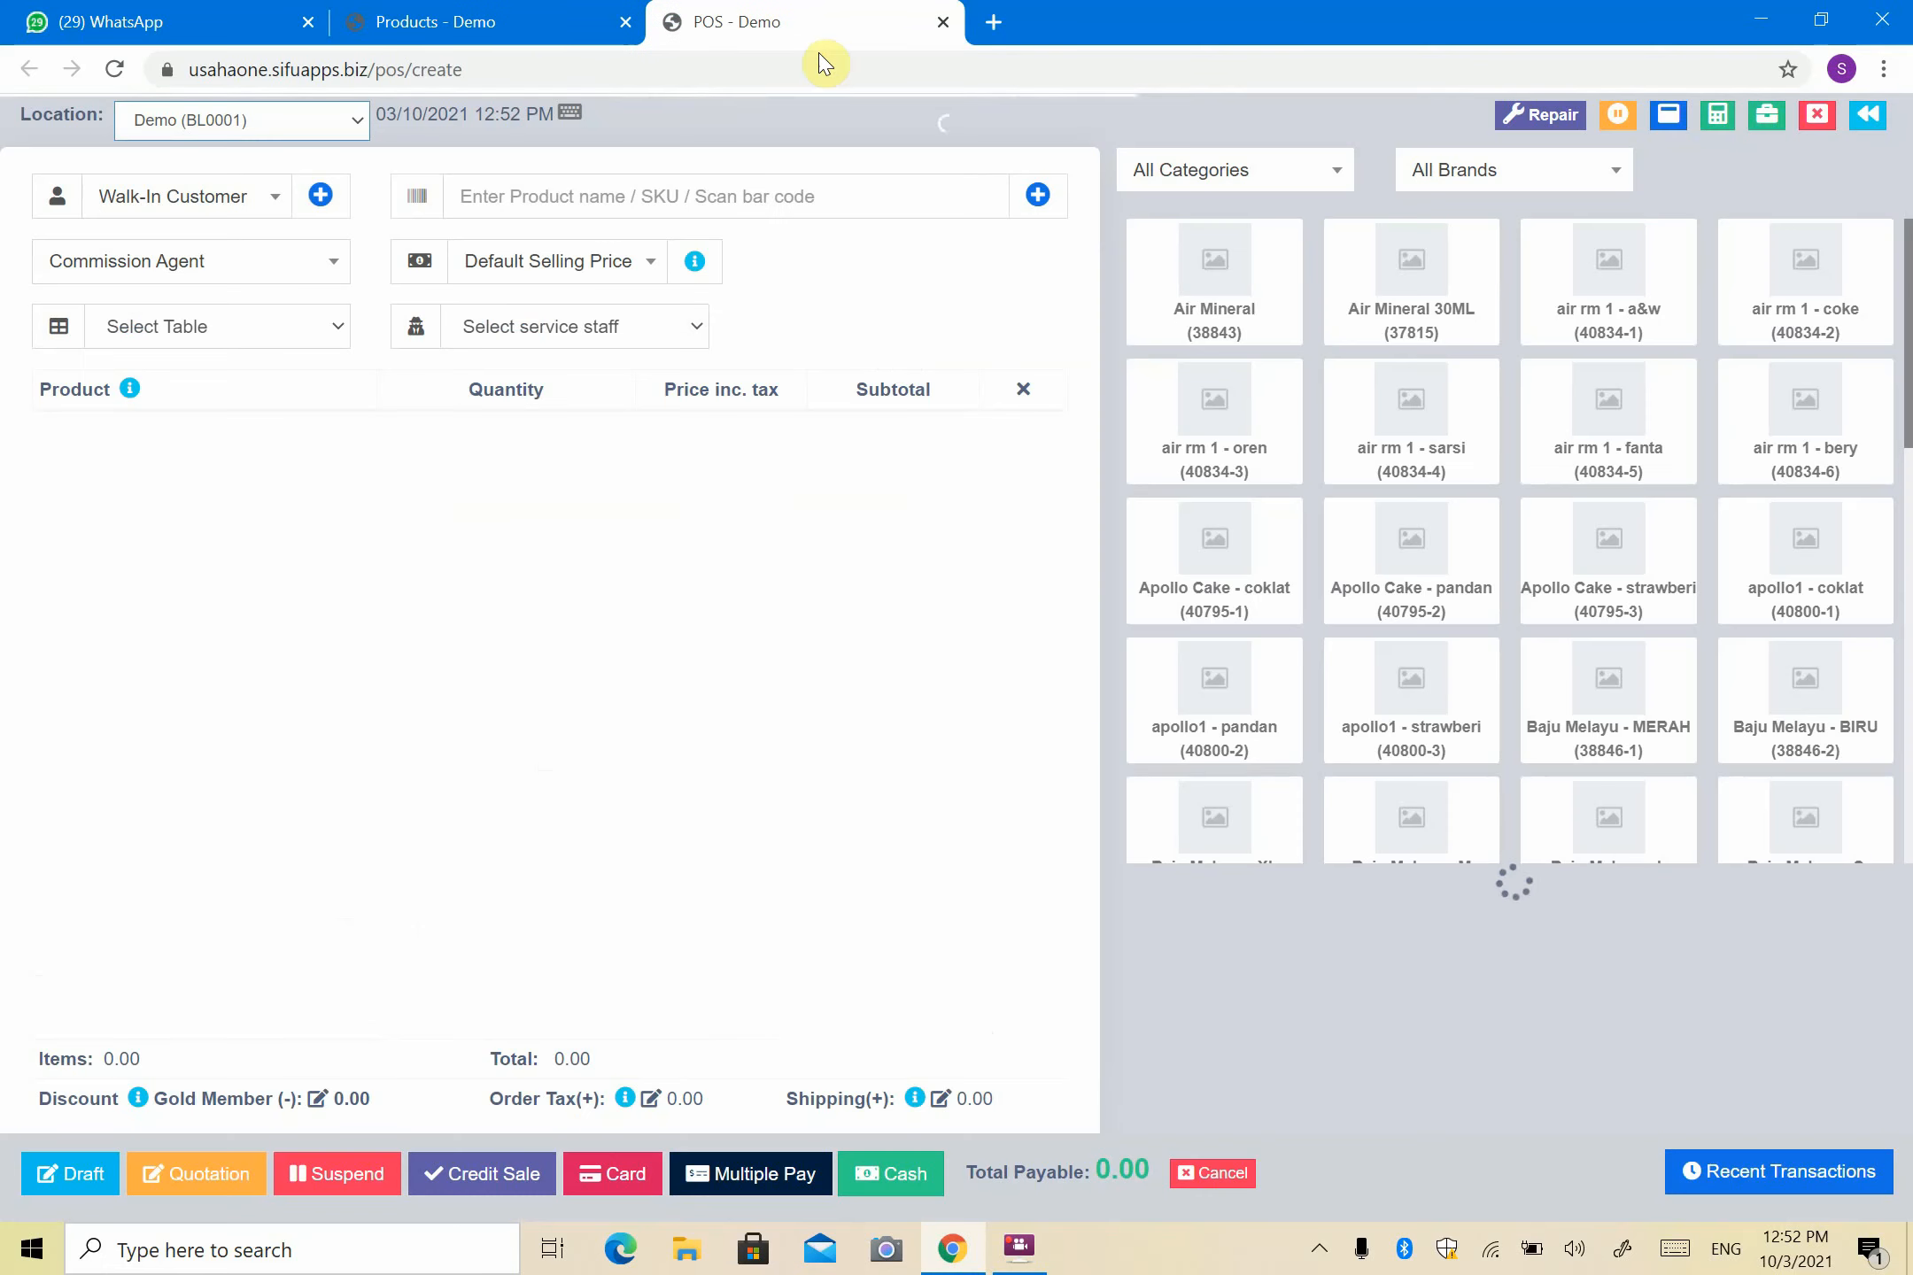
{"action": "mouse_move", "coordinate": [690, 273]}
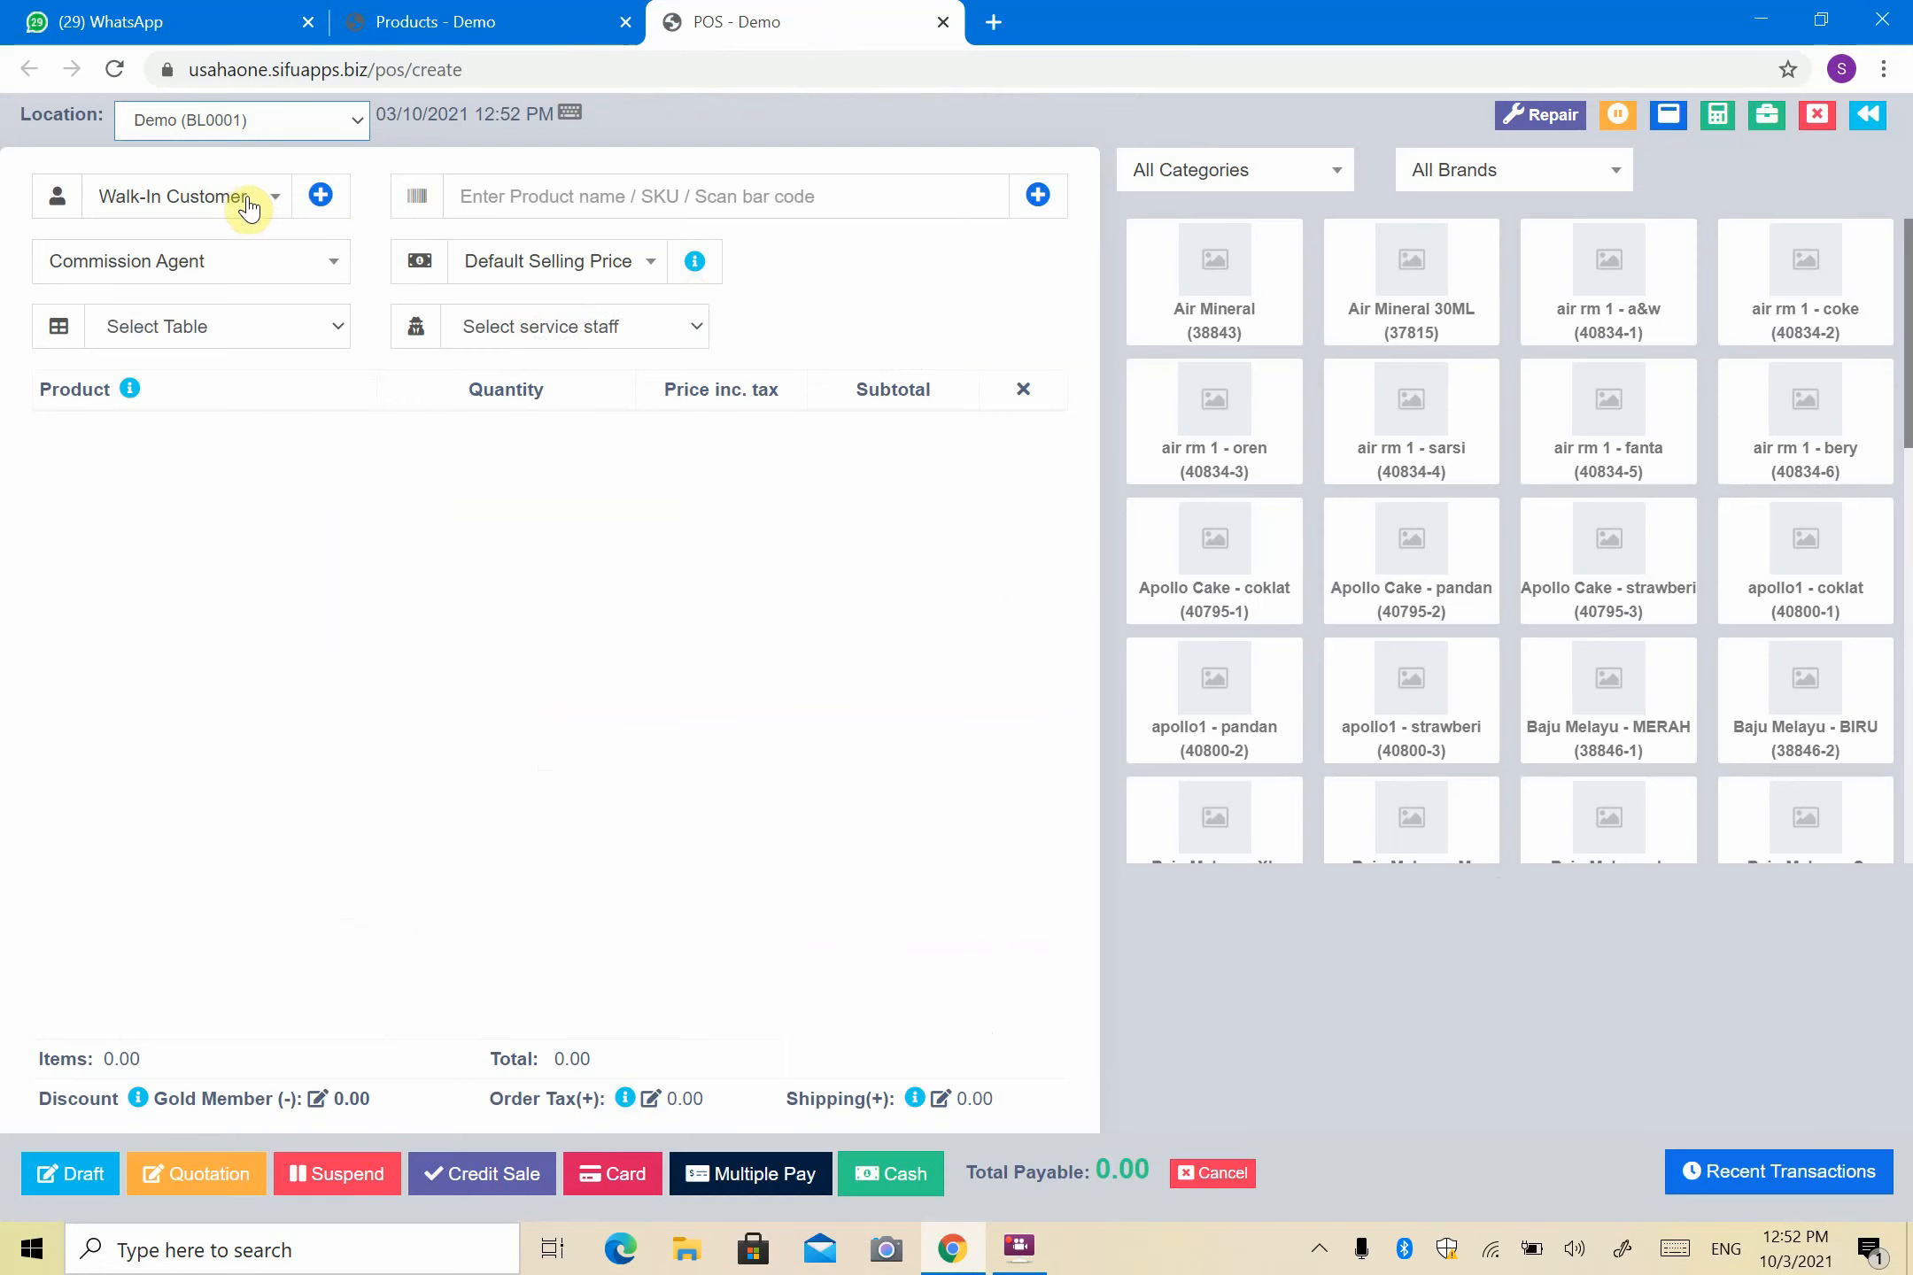
{"action": "left_click", "coordinate": [520, 277]}
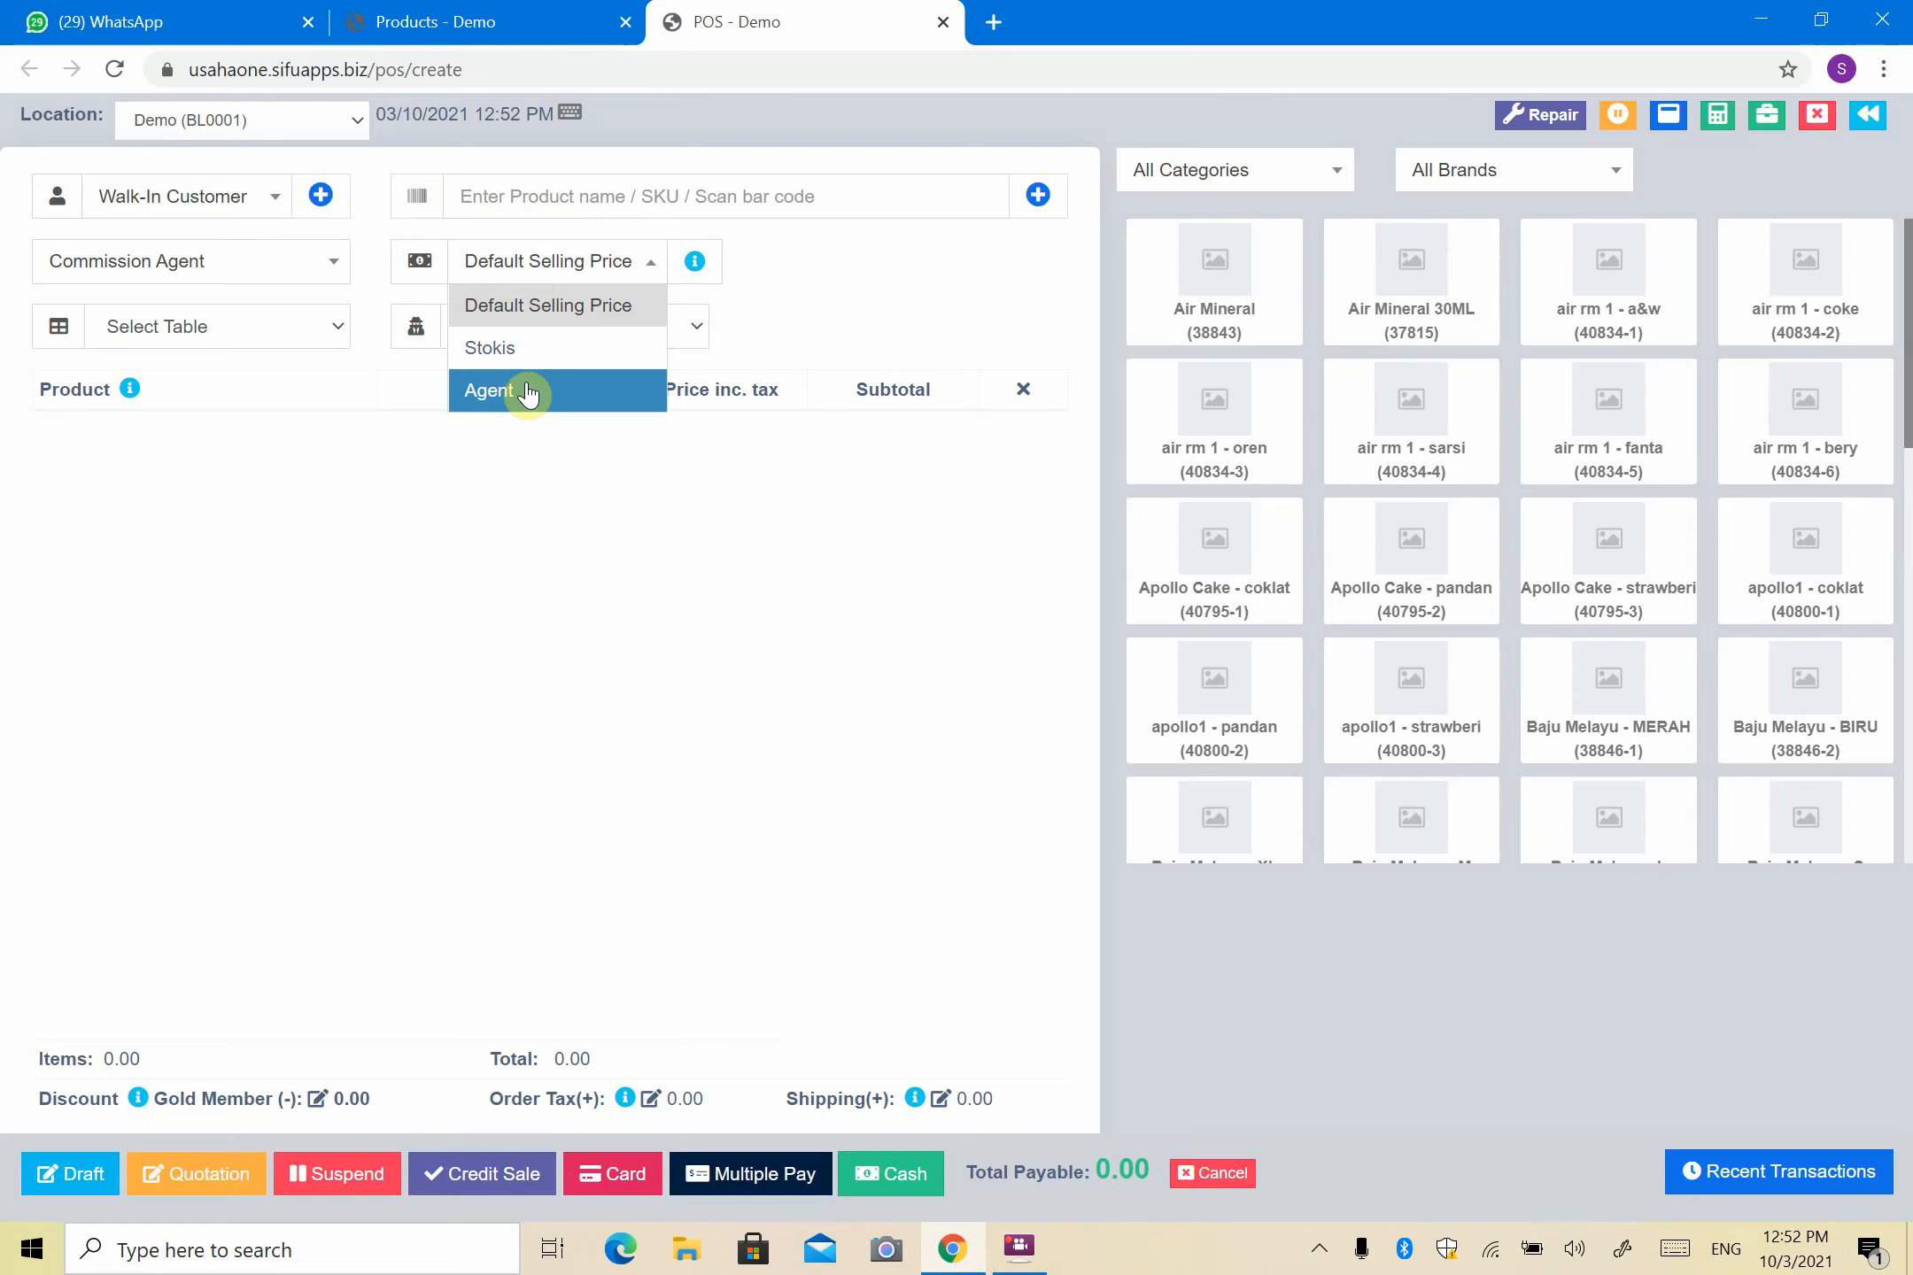
{"action": "left_click", "coordinate": [832, 266]}
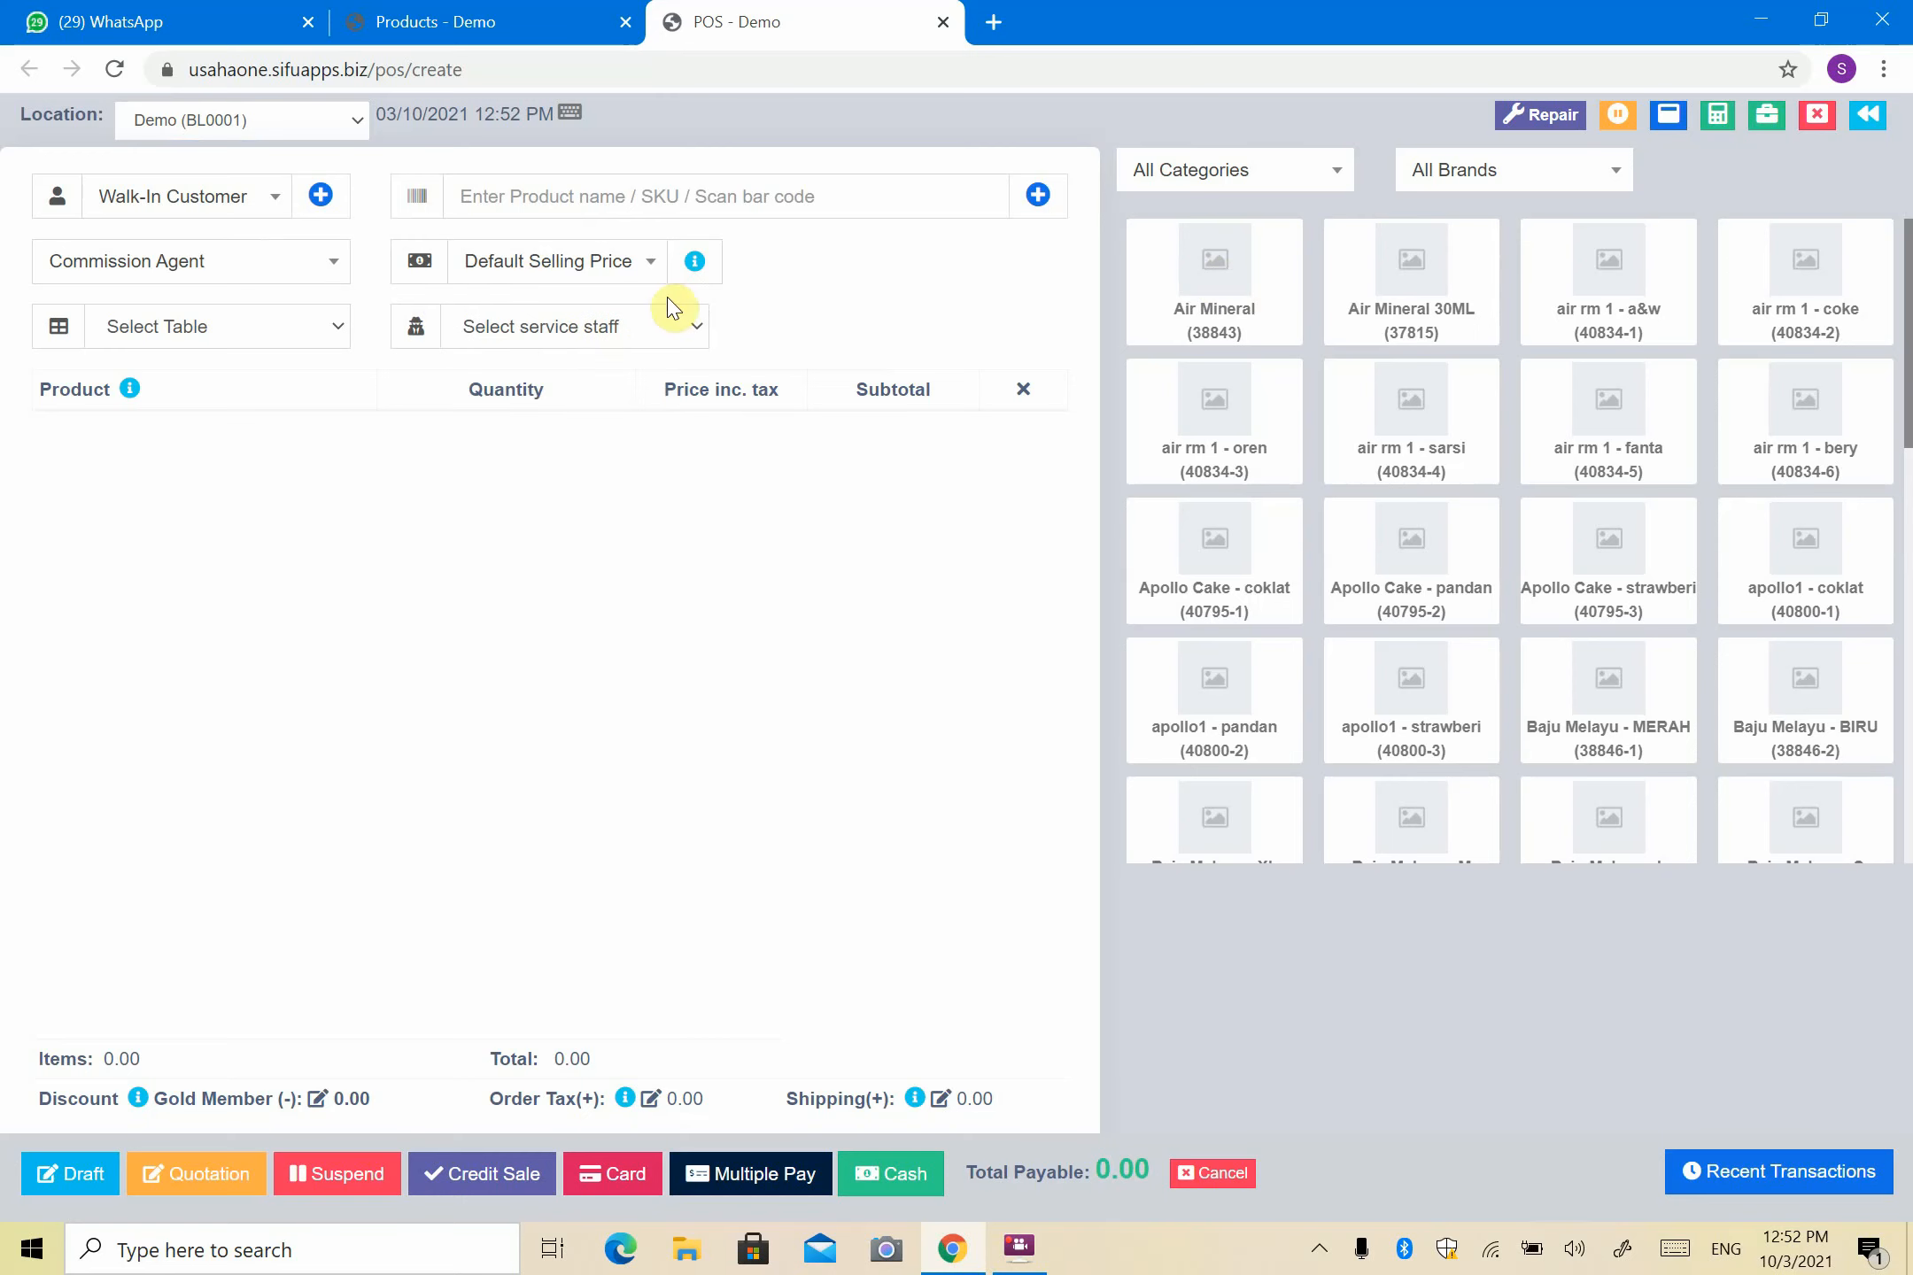
- Confirm Air Mineral 30ML rings up at RM 1.00 under Stokis pricing, then close the POS tab
{"action": "left_click", "coordinate": [1426, 308]}
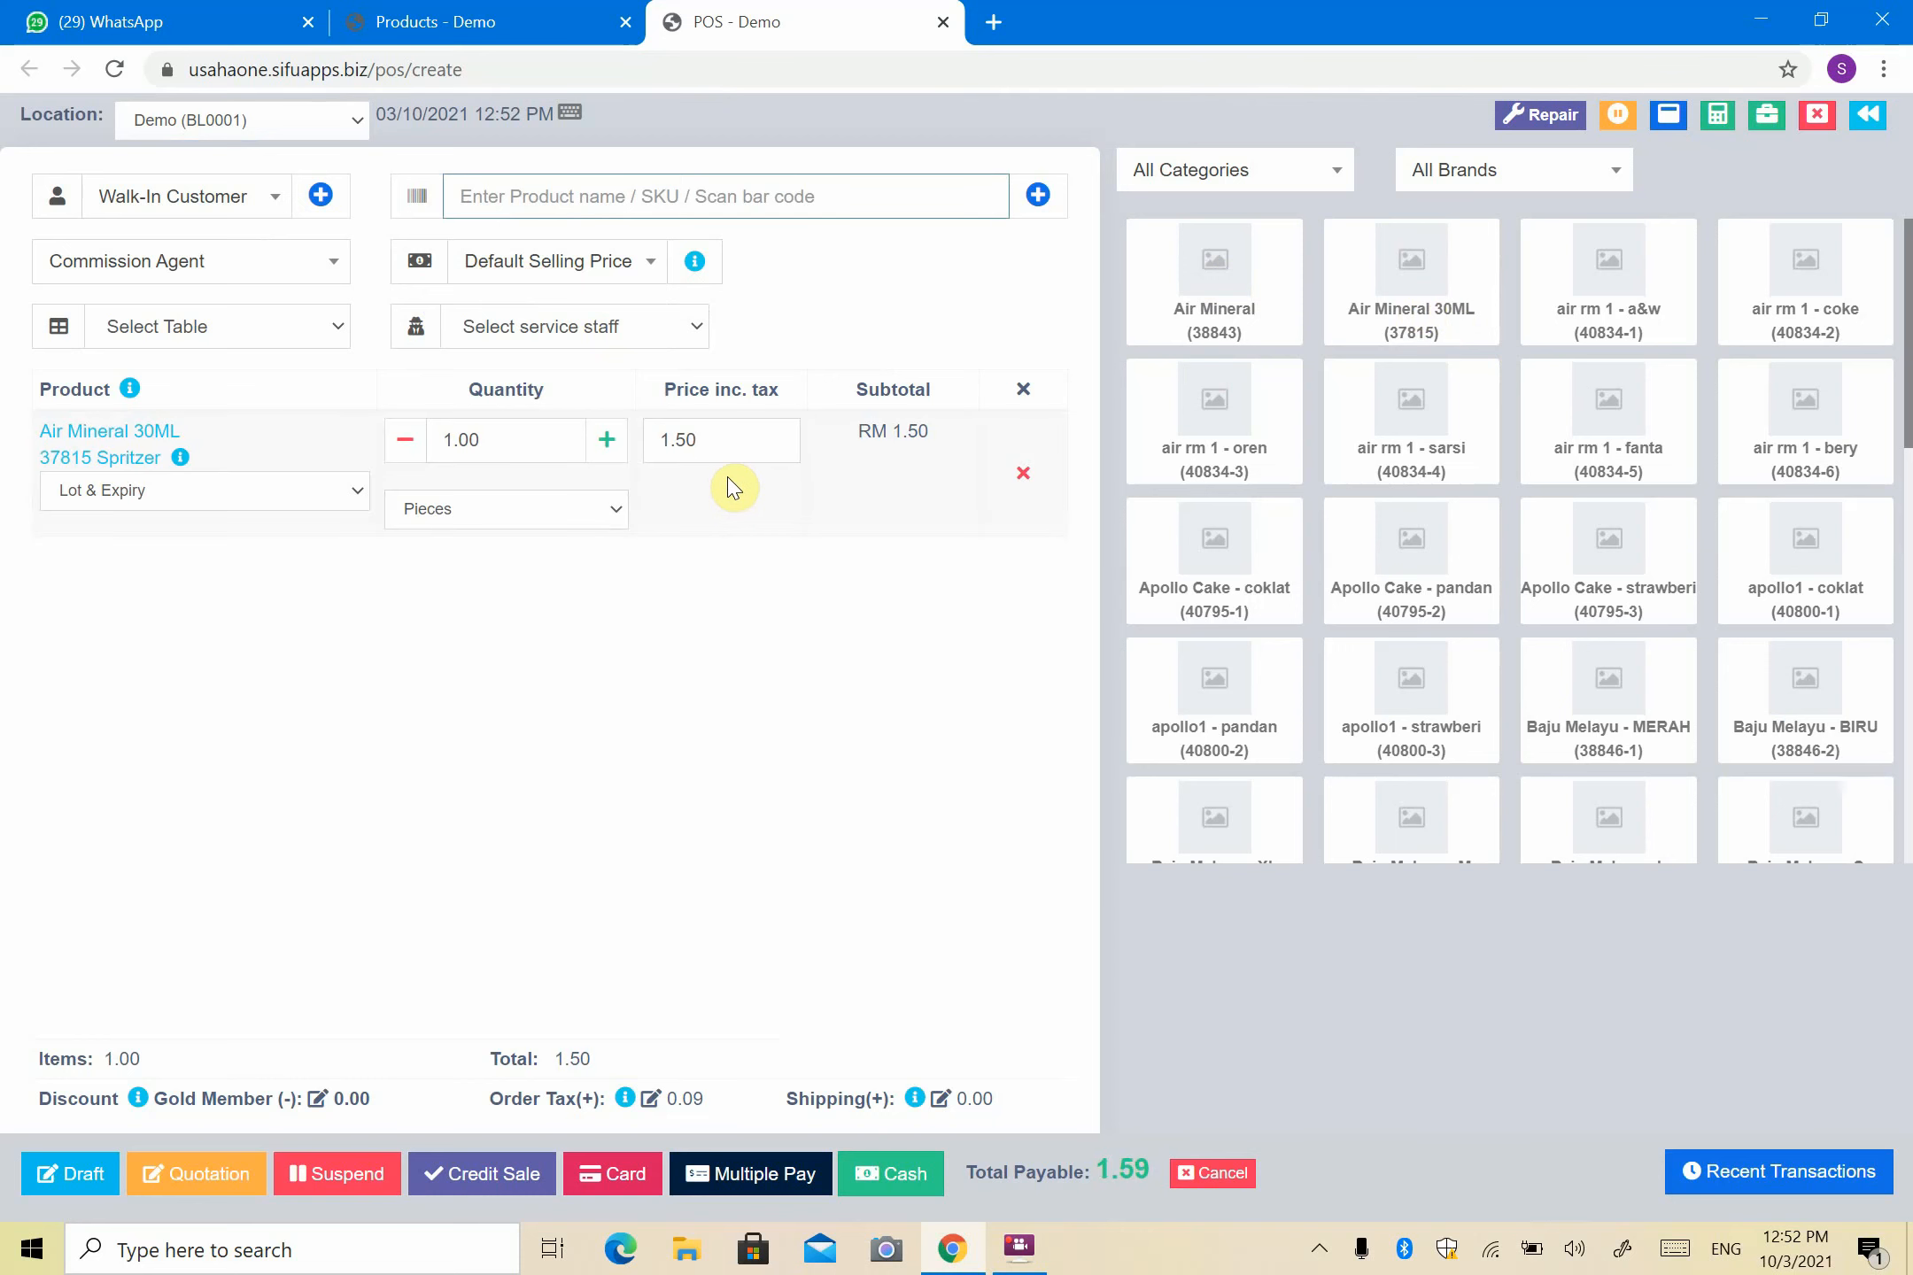
{"action": "left_click", "coordinate": [1023, 473]}
{"action": "left_click", "coordinate": [591, 266]}
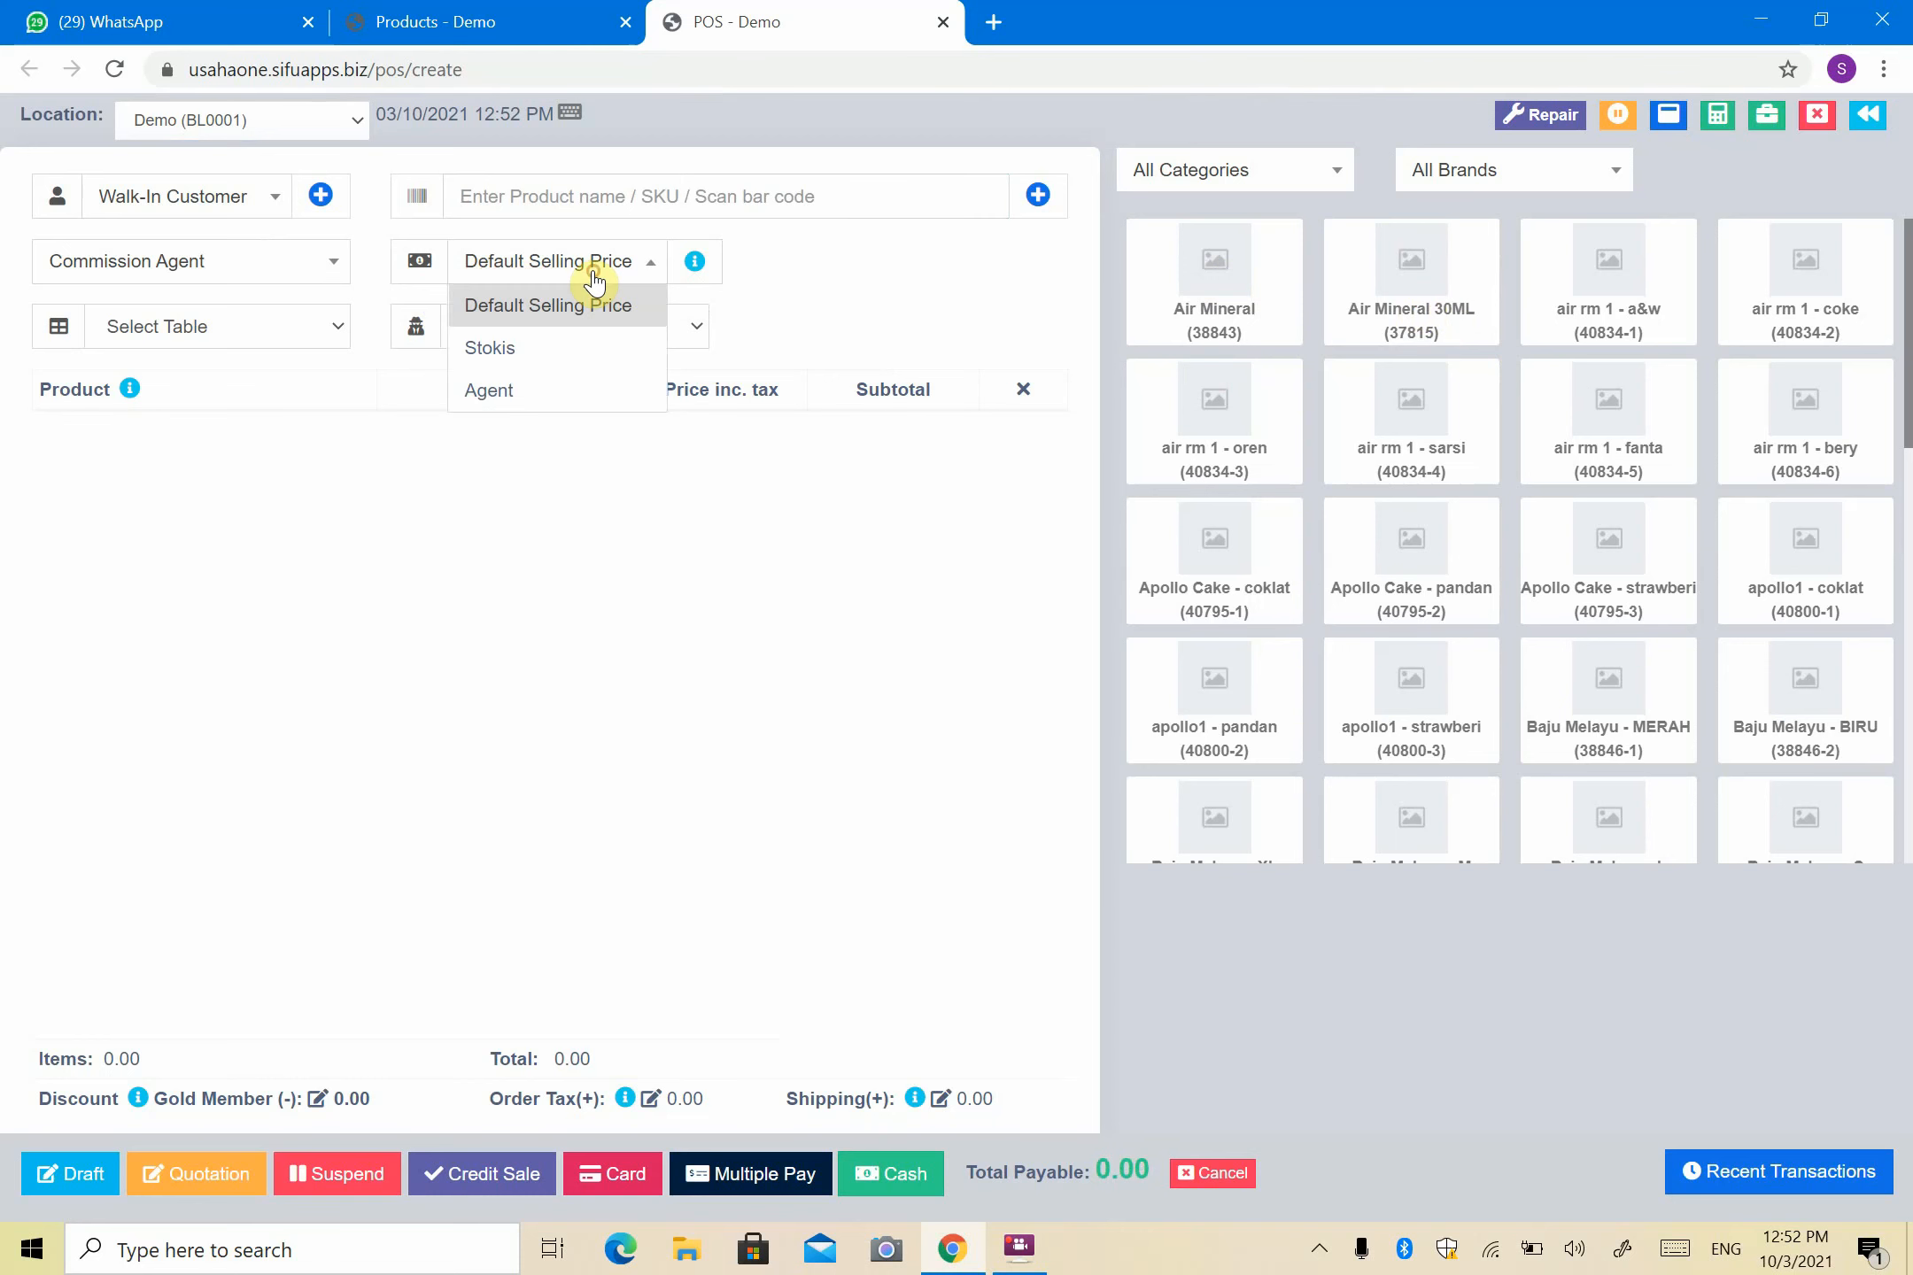
{"action": "left_click", "coordinate": [591, 350]}
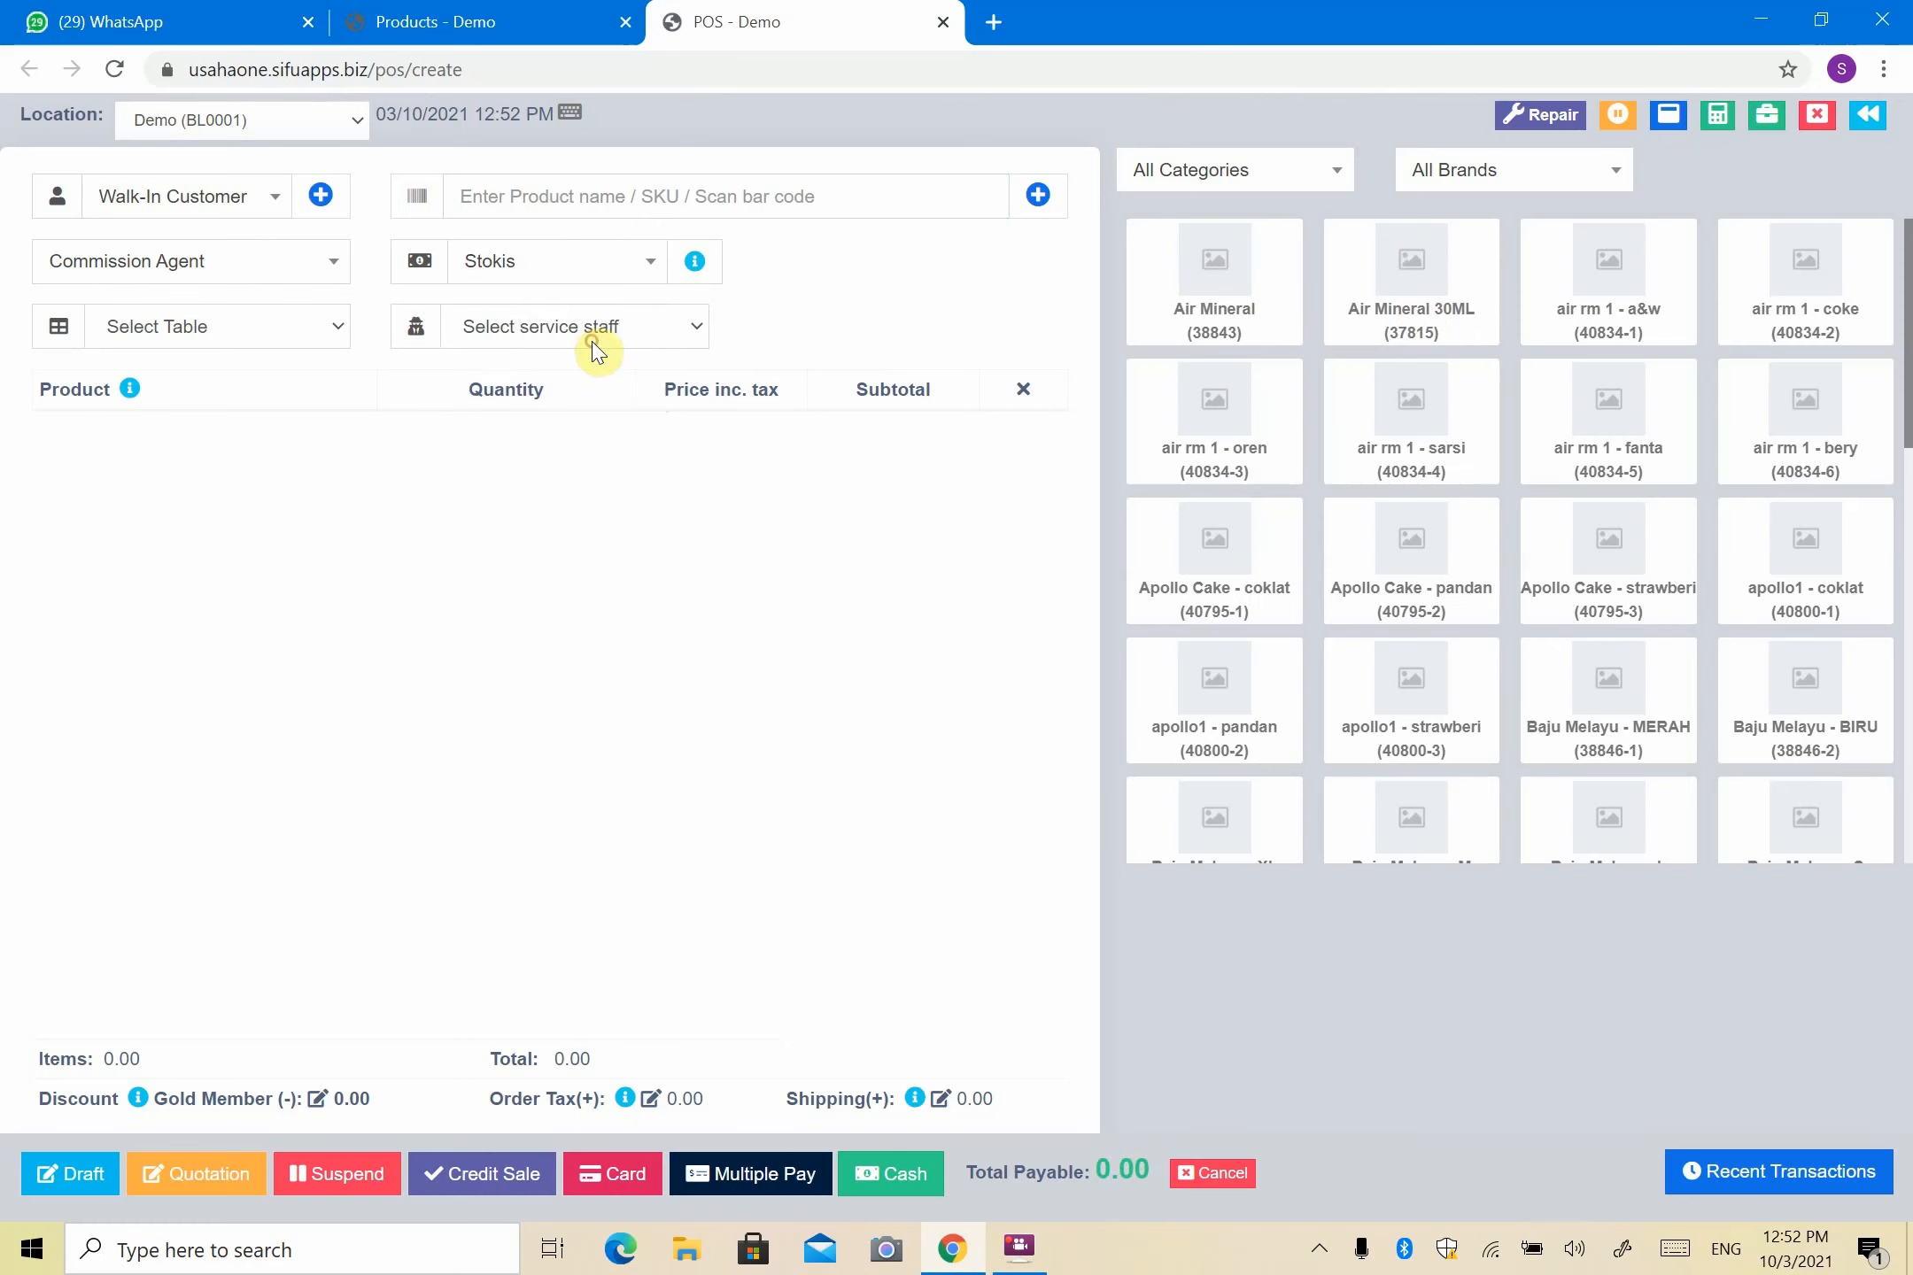
{"action": "left_click", "coordinate": [1417, 308]}
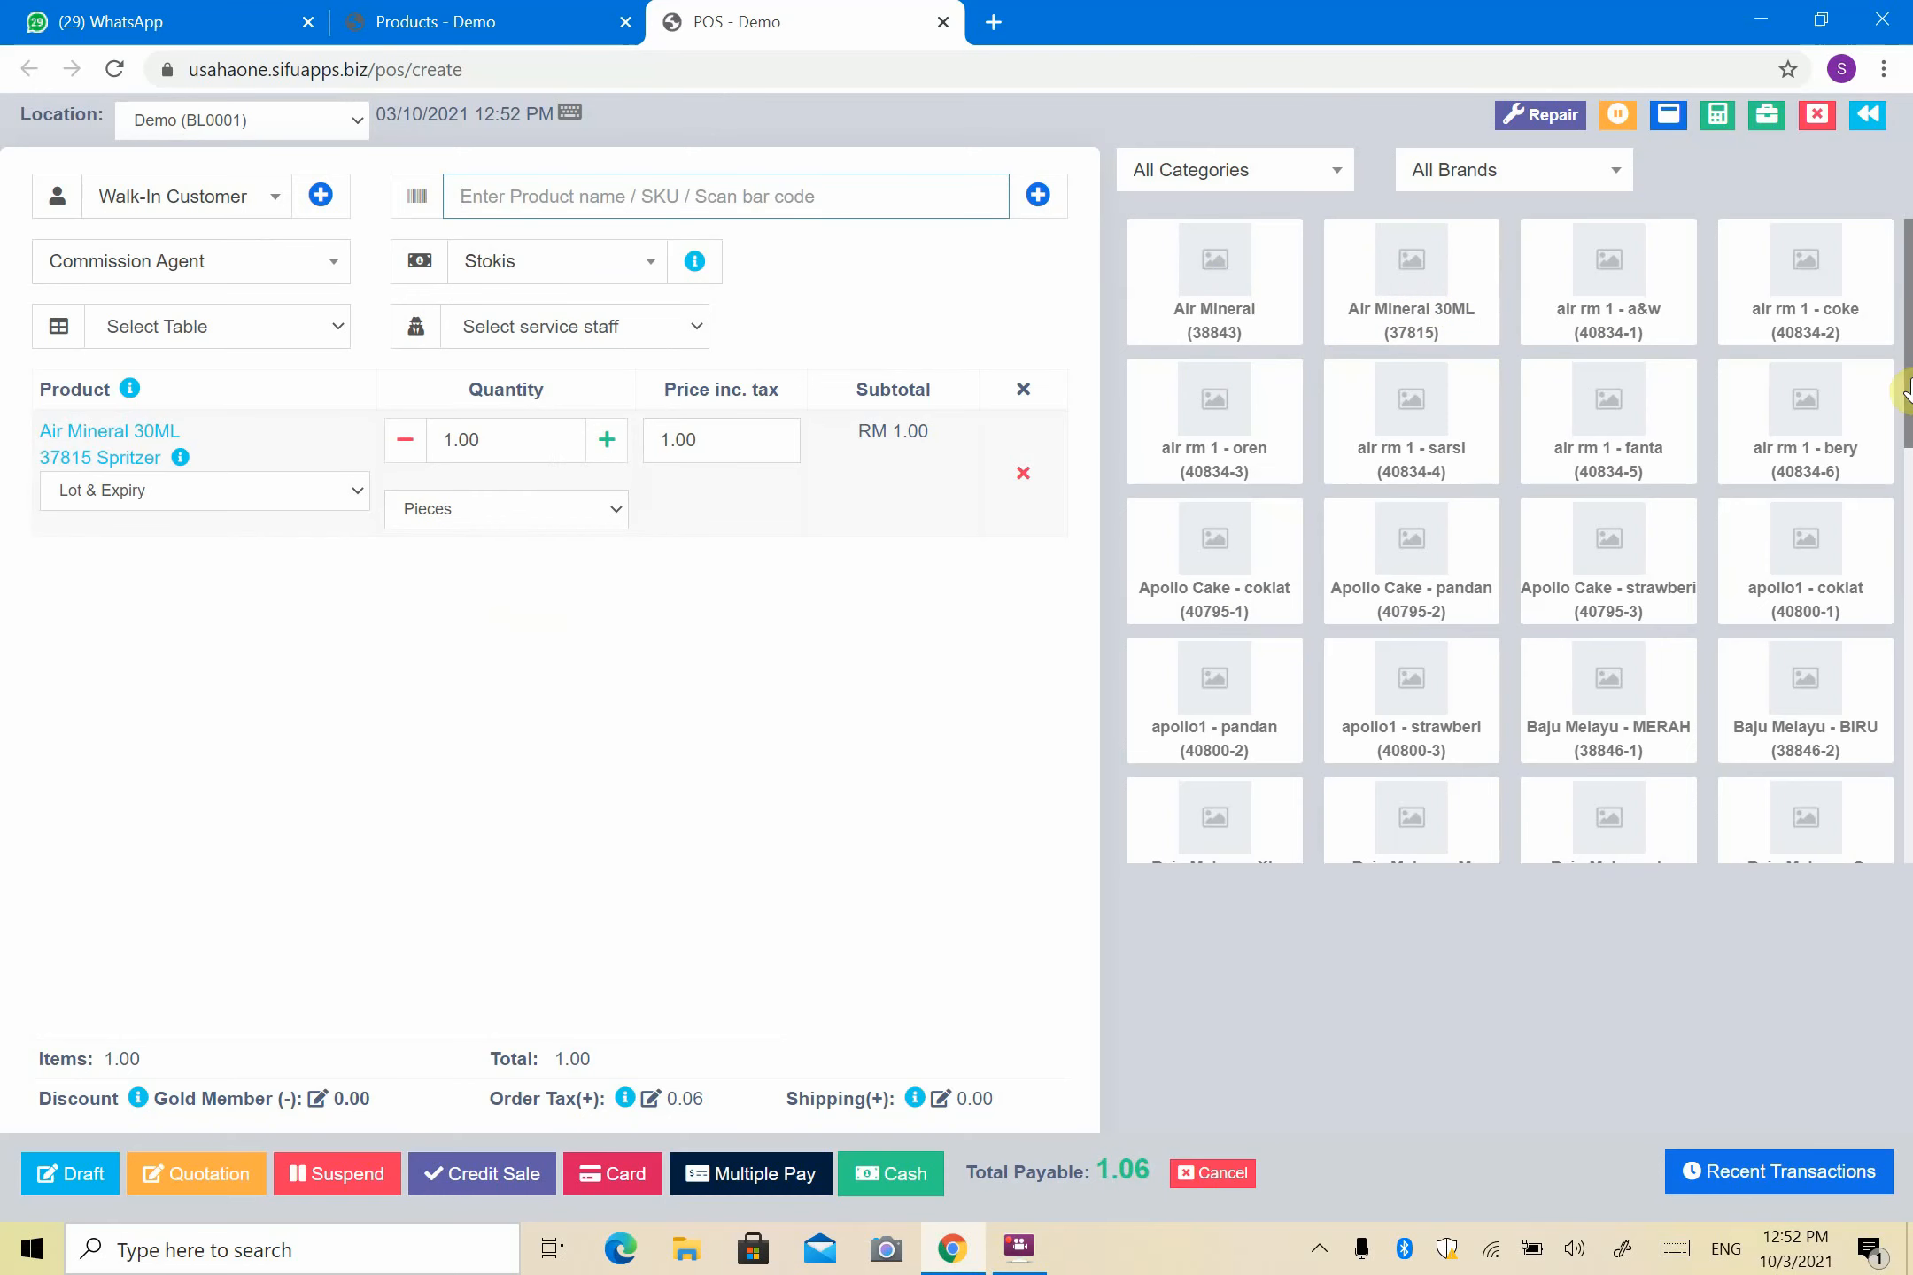
{"action": "left_click", "coordinate": [941, 24]}
{"action": "left_click", "coordinate": [1109, 223]}
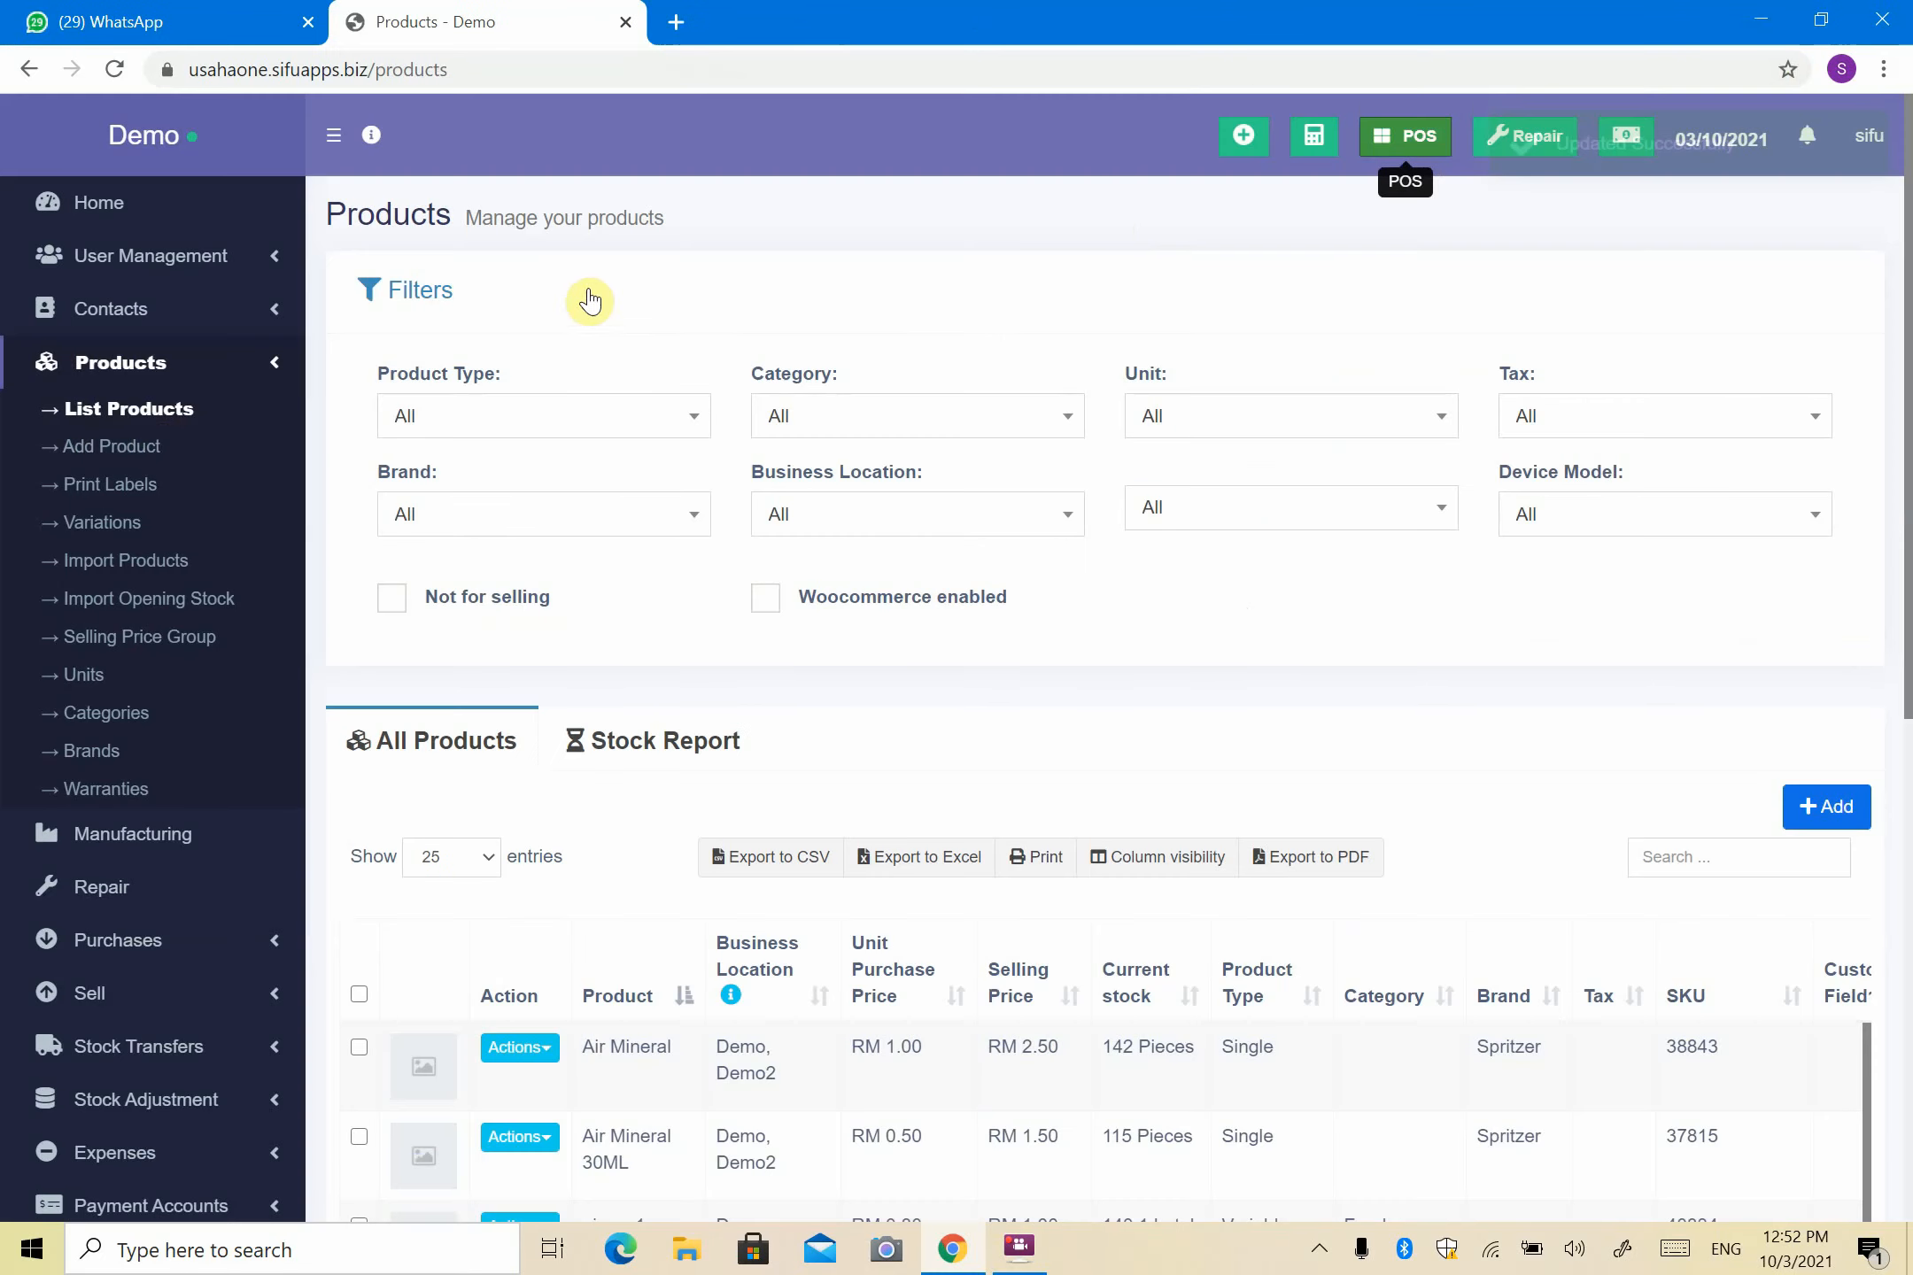
- Delete the old Stokis group under Contacts > Customer Groups
{"action": "left_click", "coordinate": [181, 322]}
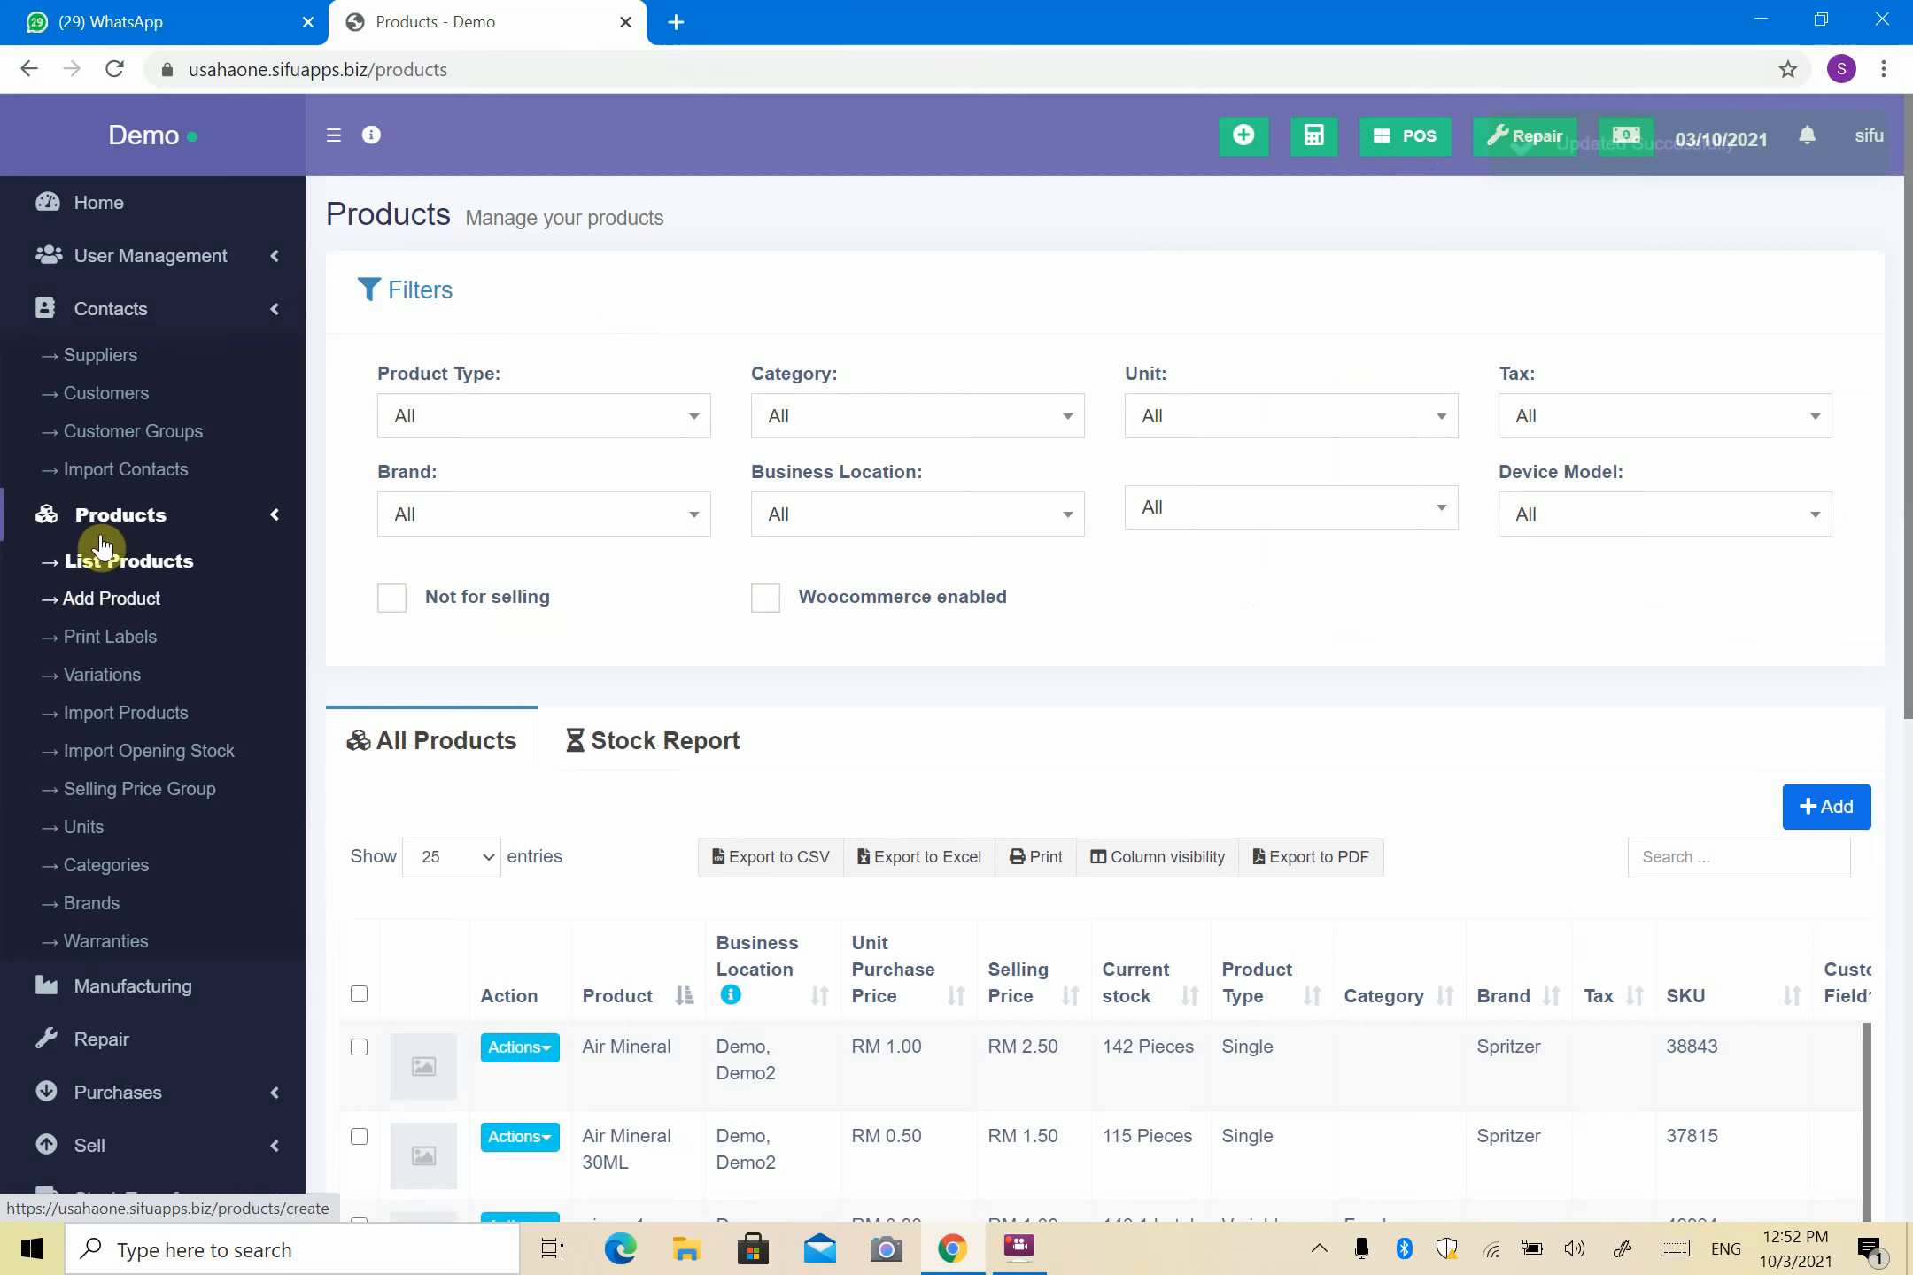
{"action": "left_click", "coordinate": [124, 447]}
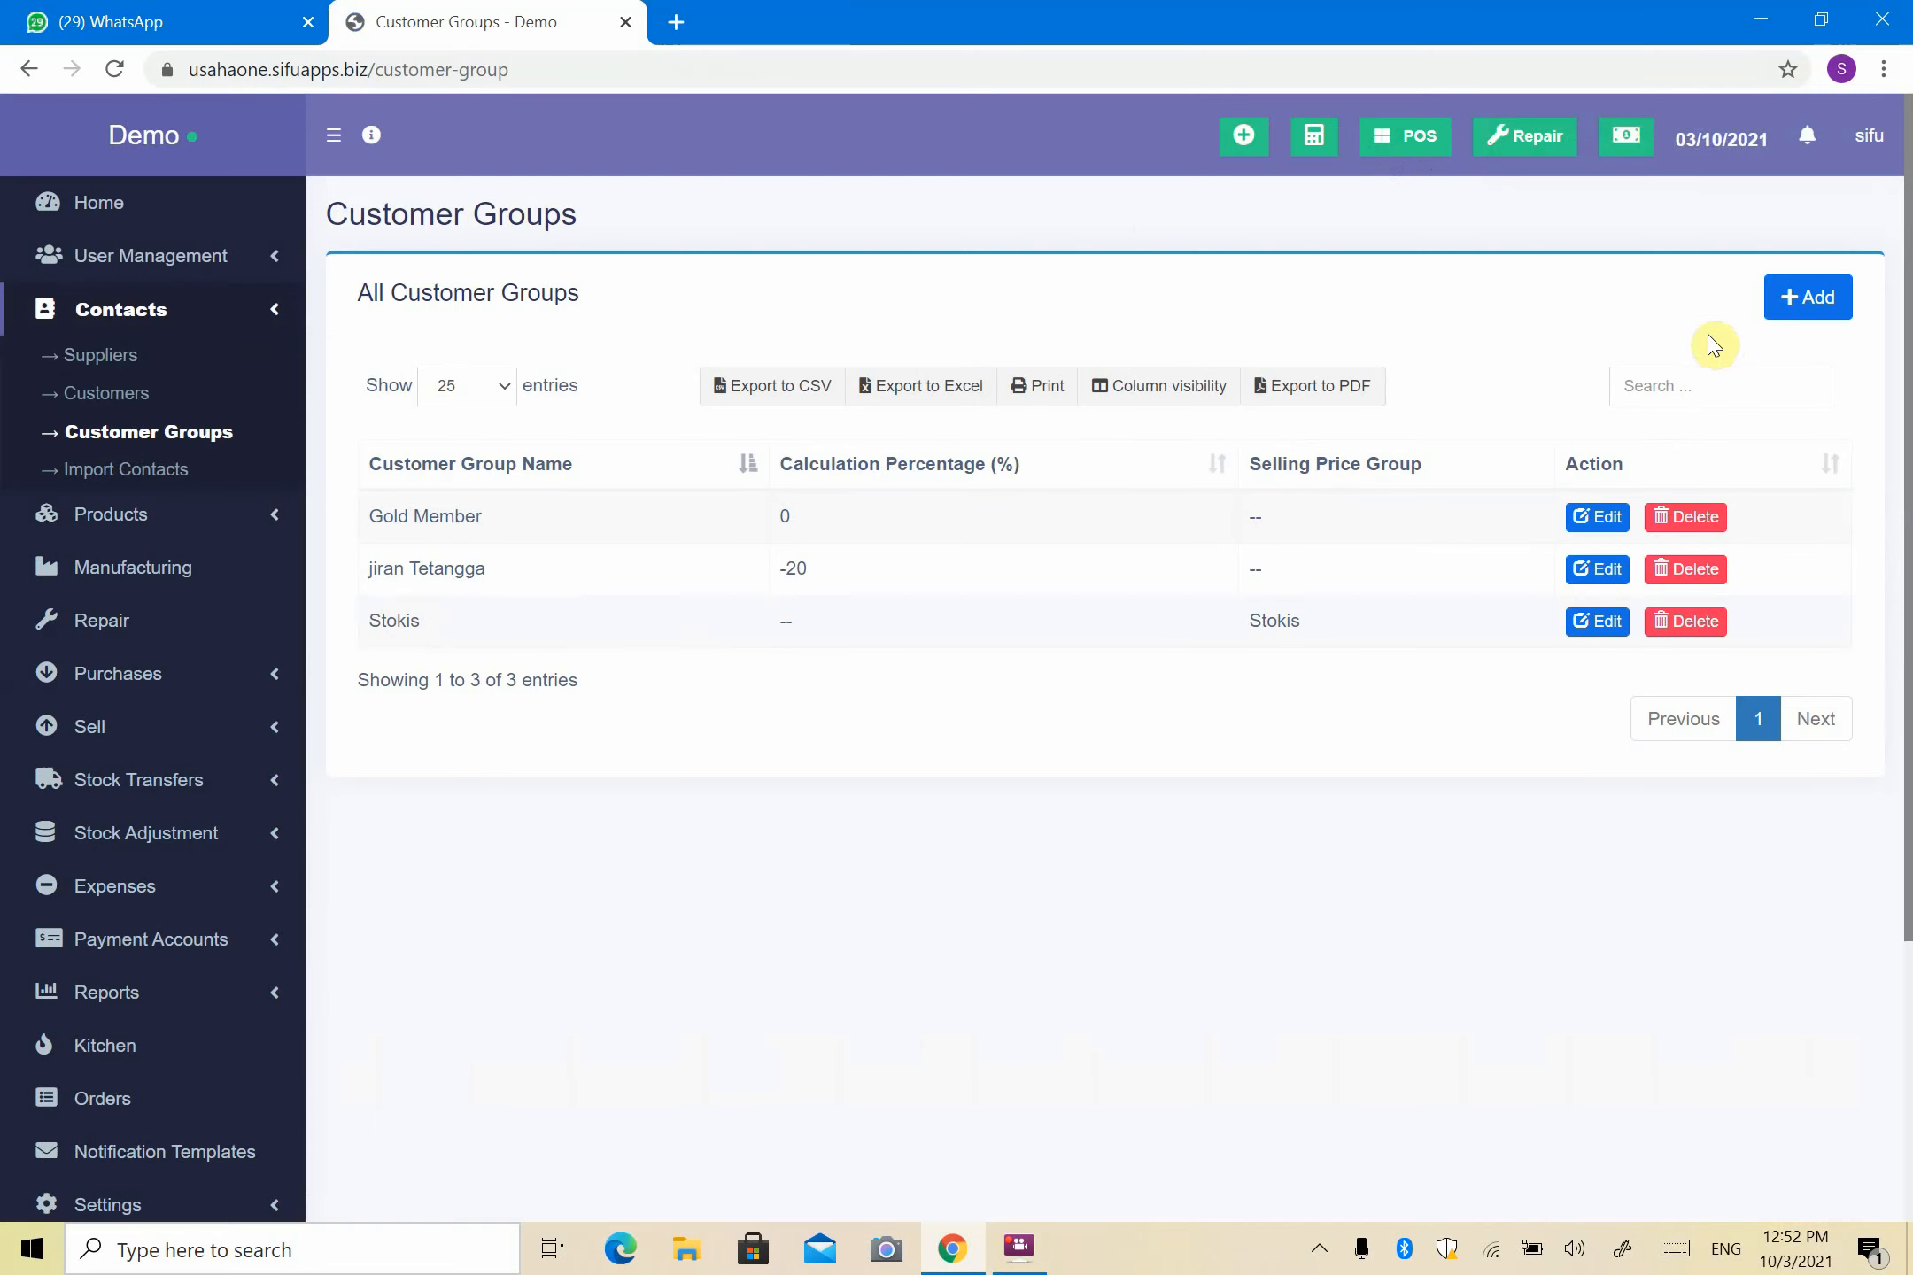
{"action": "left_click", "coordinate": [1693, 625]}
{"action": "left_click", "coordinate": [1208, 806]}
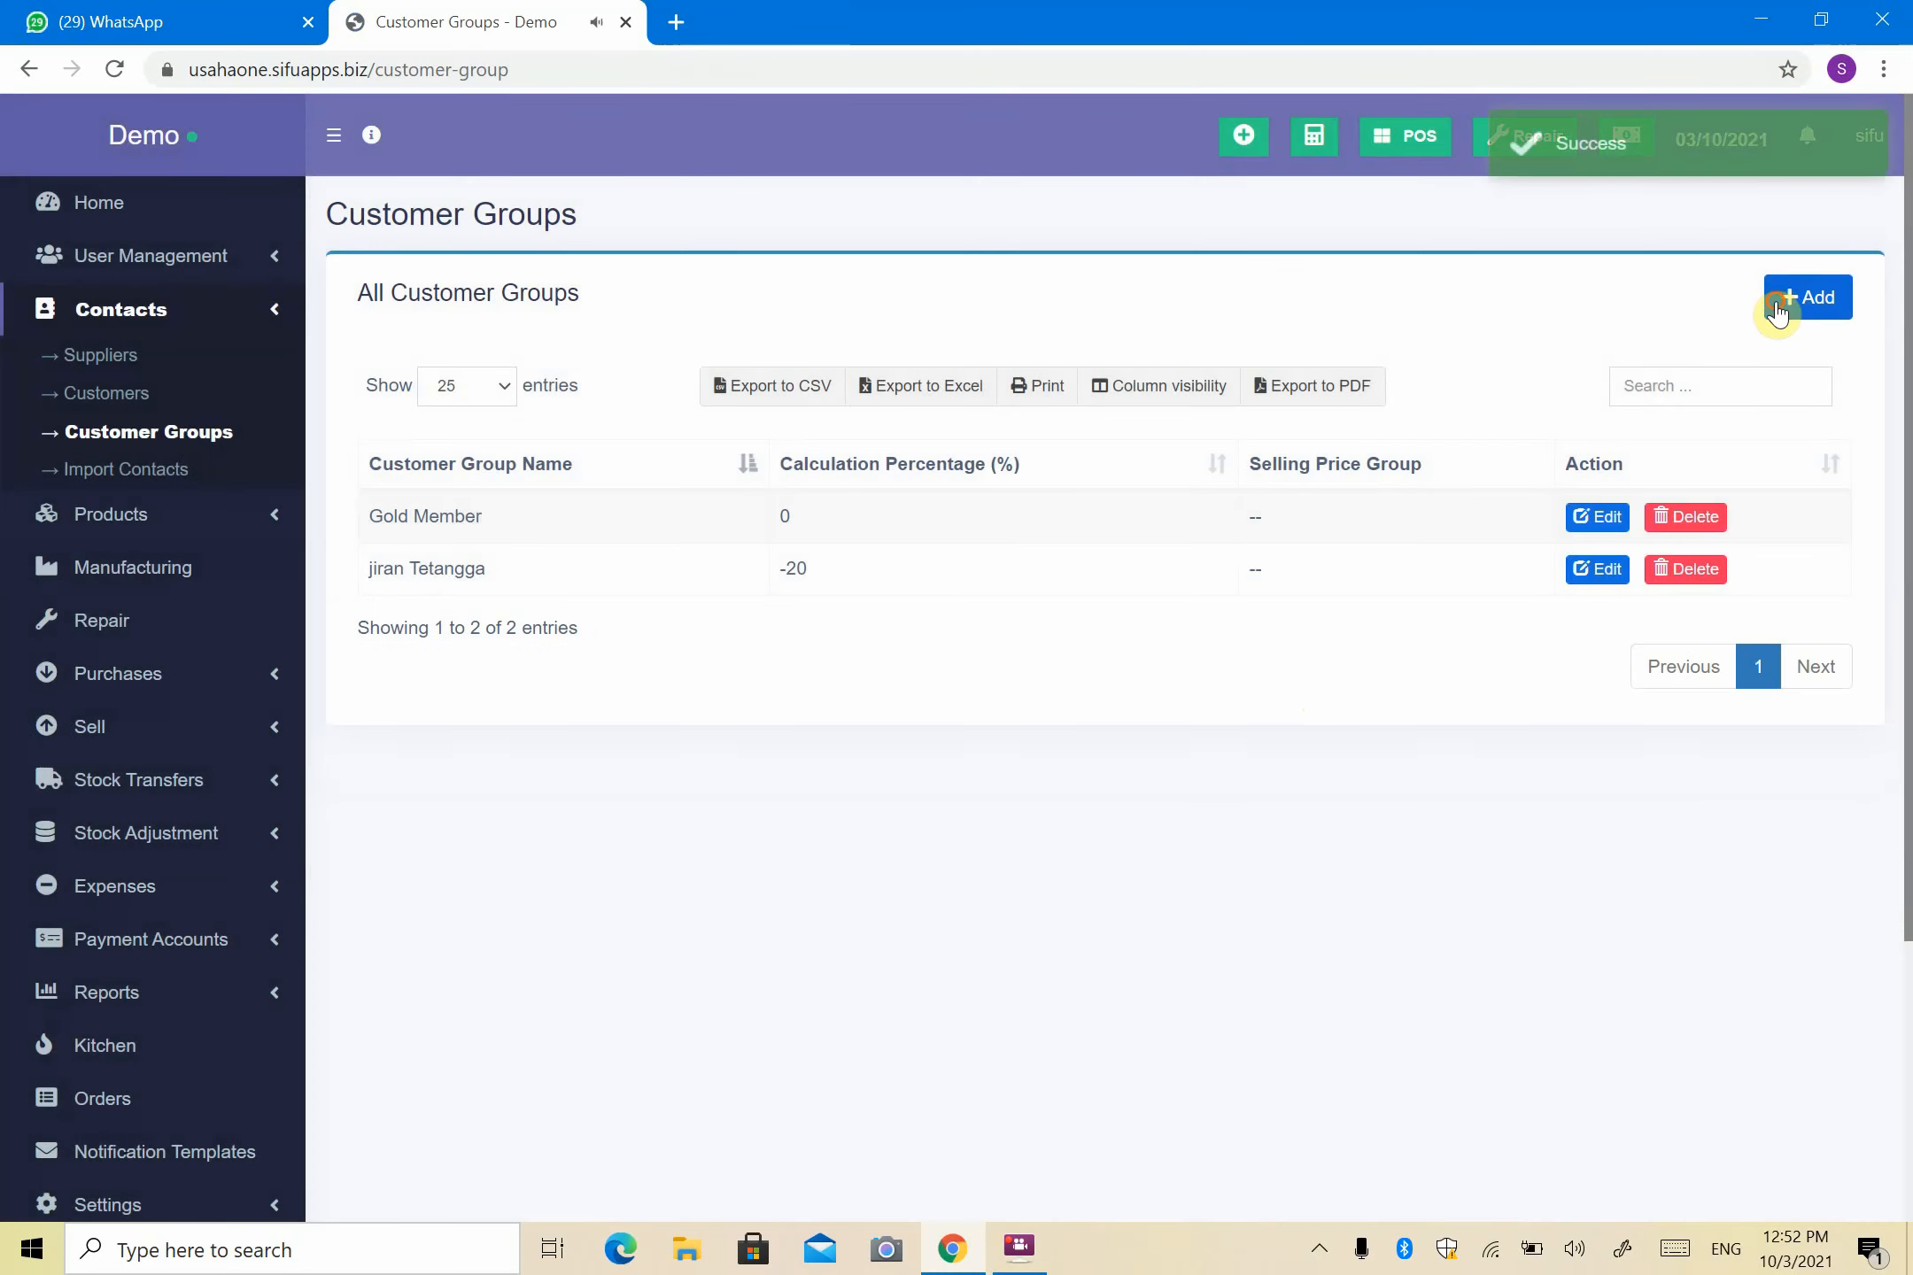
{"action": "left_click", "coordinate": [1766, 306]}
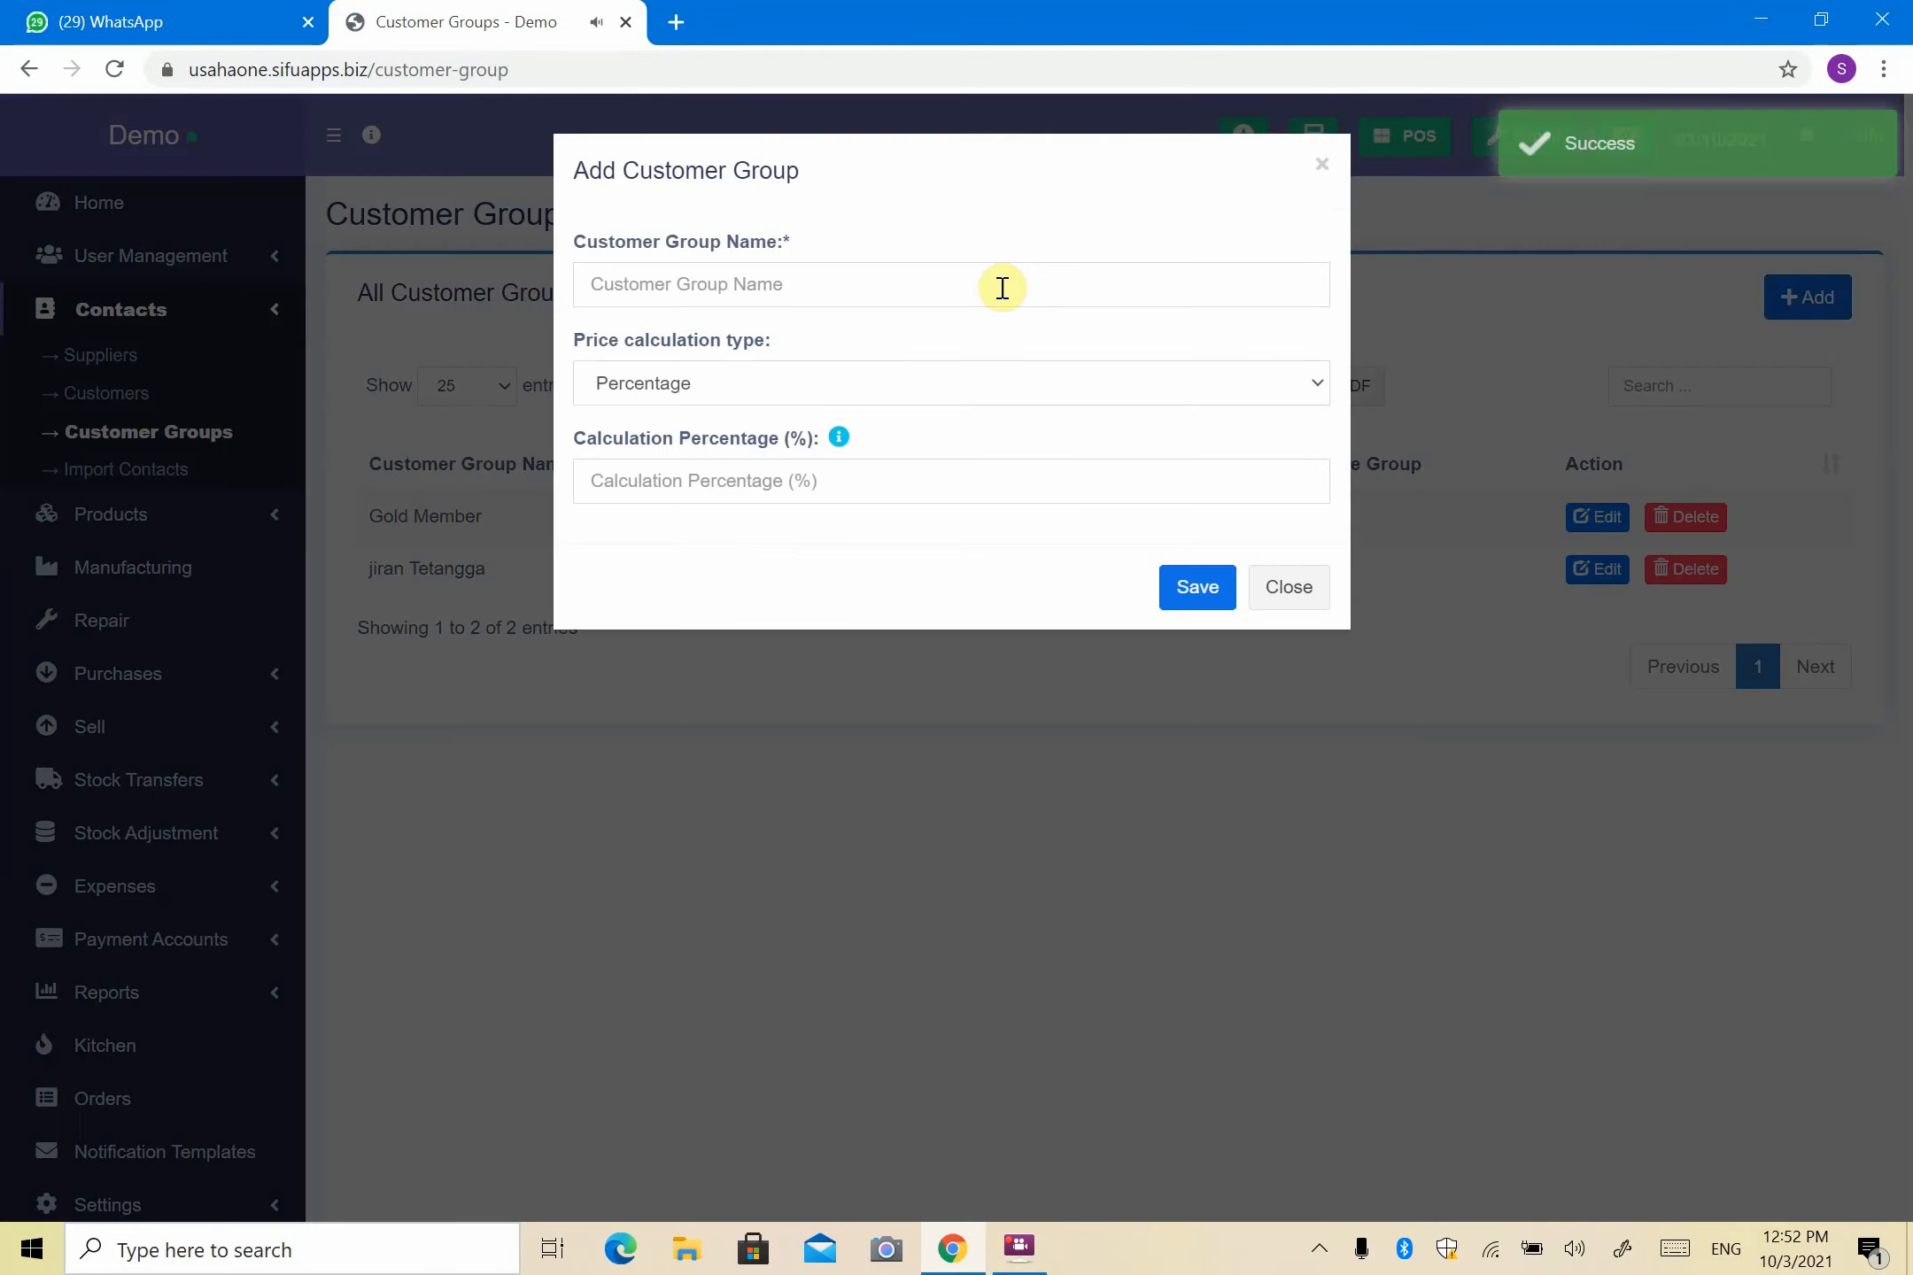
- Save a customer group 'Stokis' with Selling Price Group calculation linked to the Stokis price group
{"action": "left_click", "coordinate": [1001, 285]}
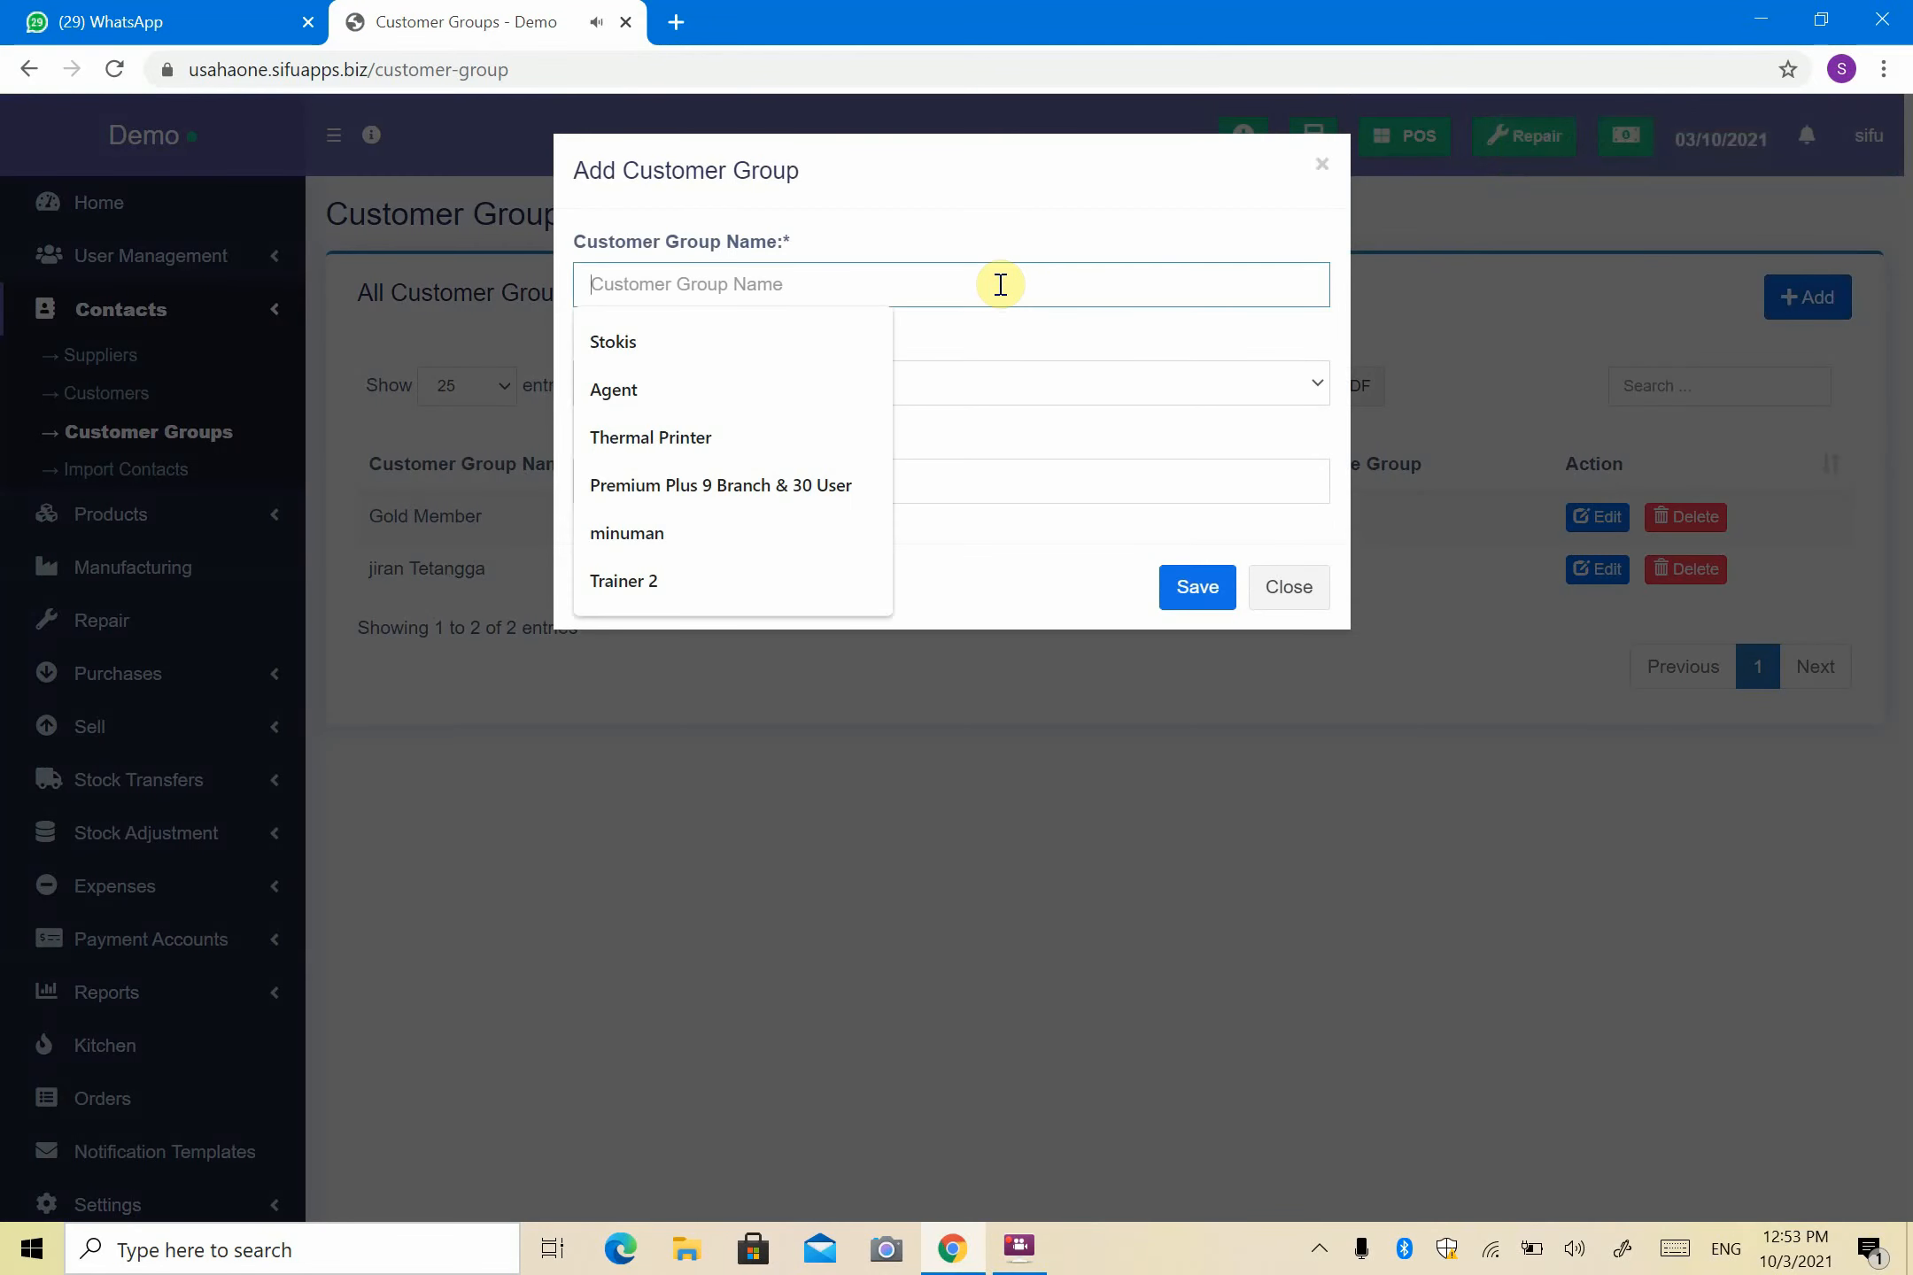
{"action": "type", "text": "Stokis"}
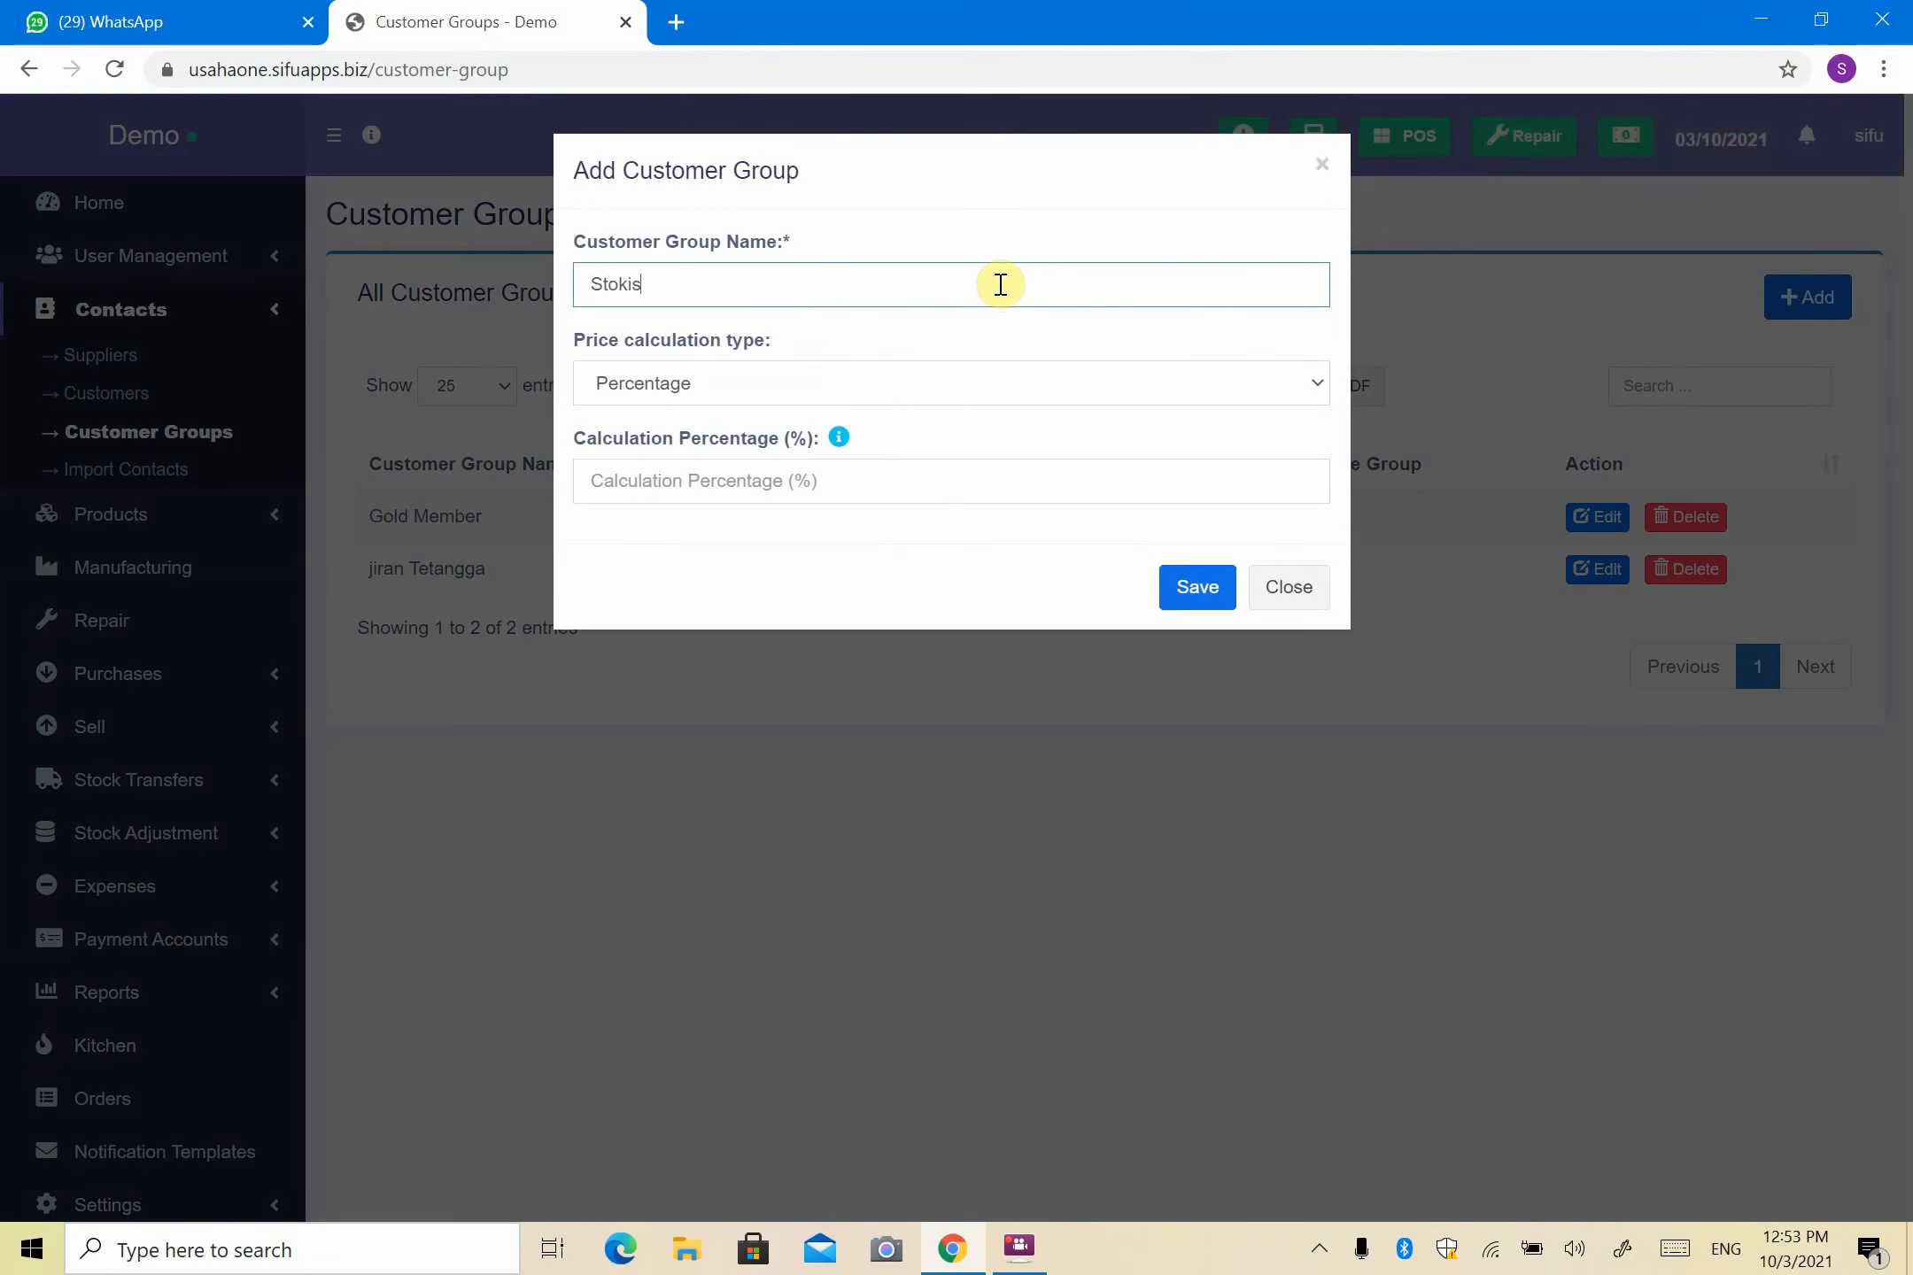
{"action": "left_click", "coordinate": [981, 335]}
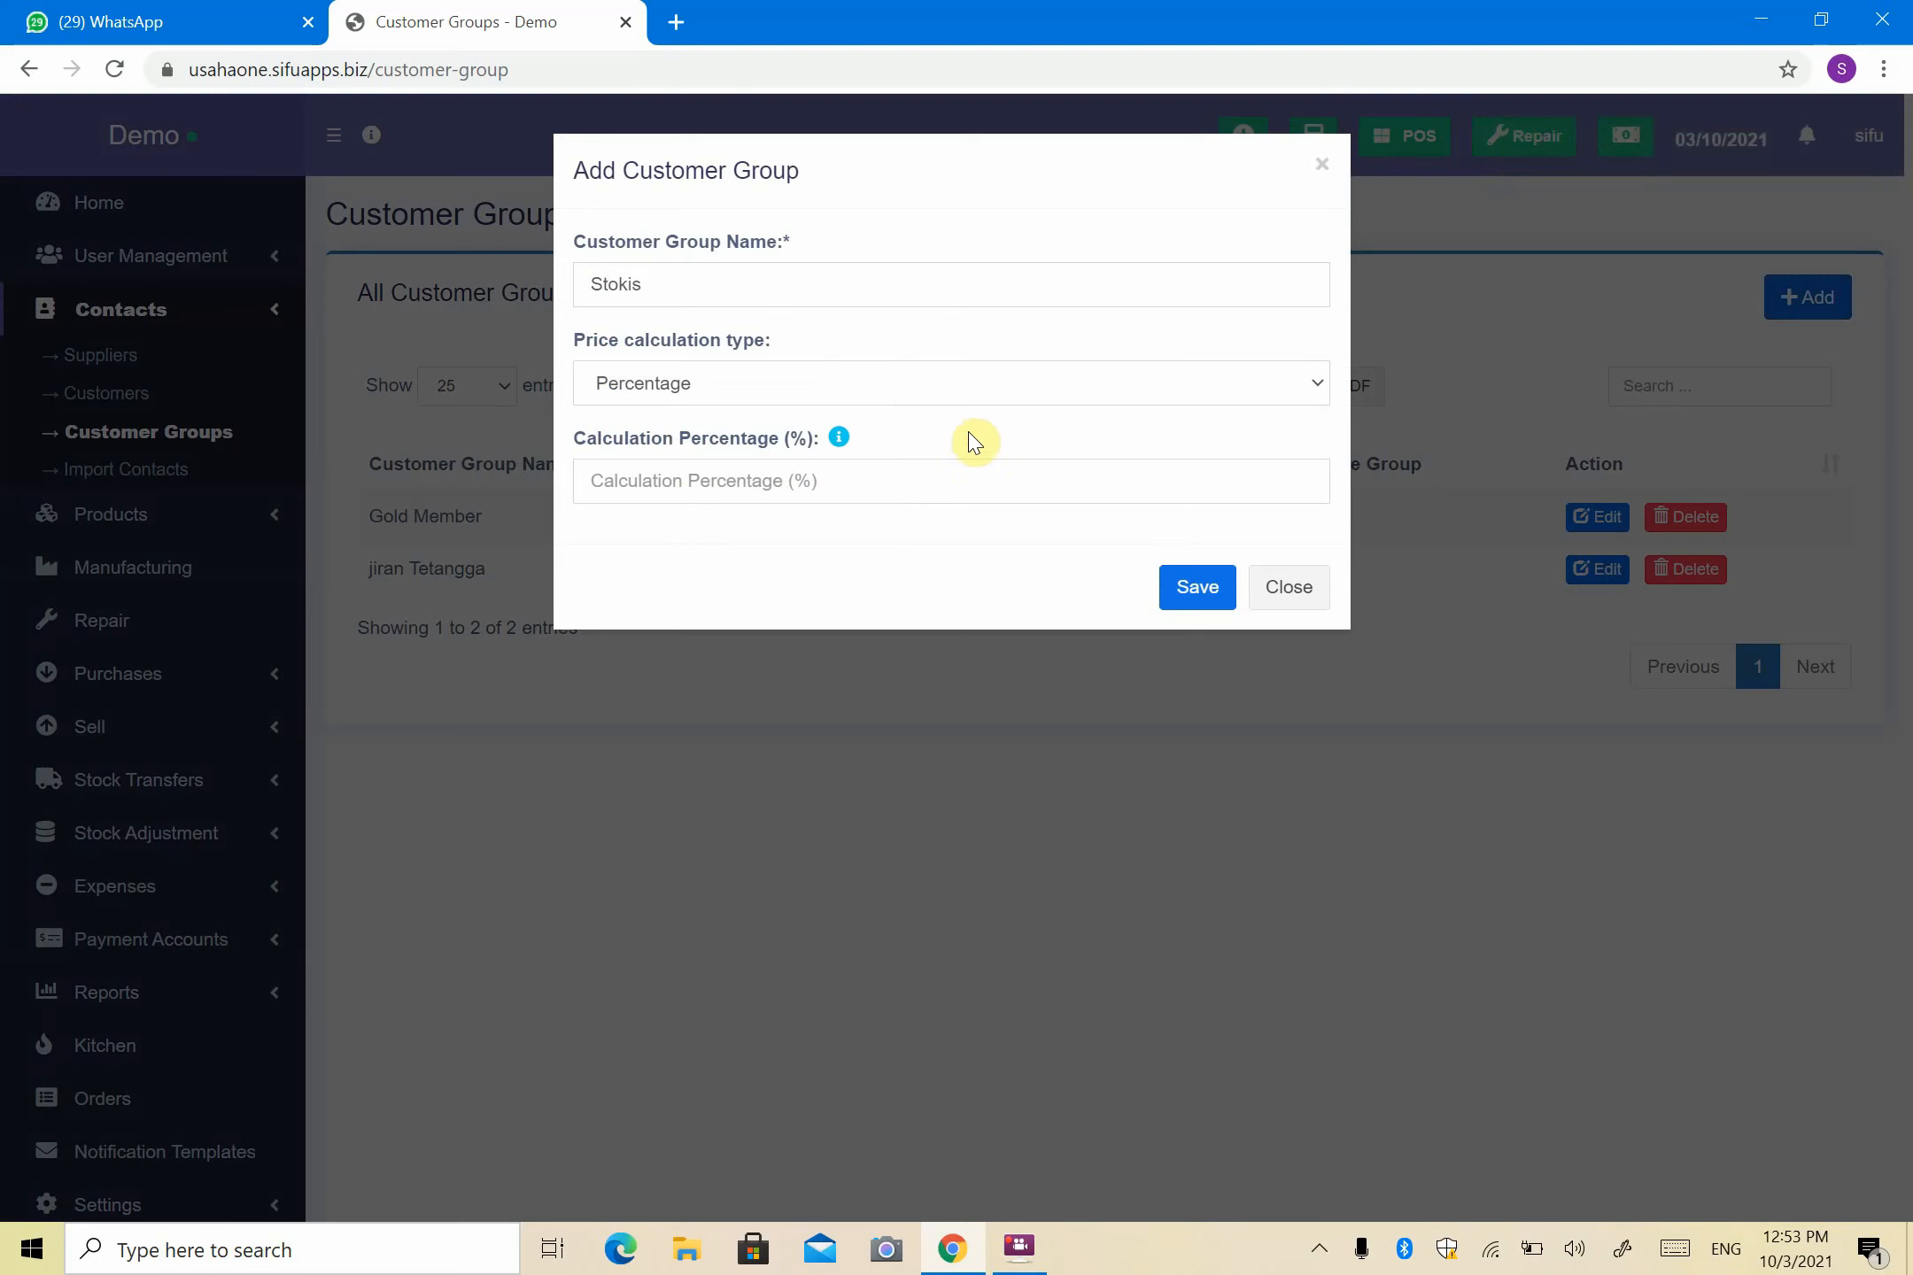
{"action": "left_click", "coordinate": [874, 396]}
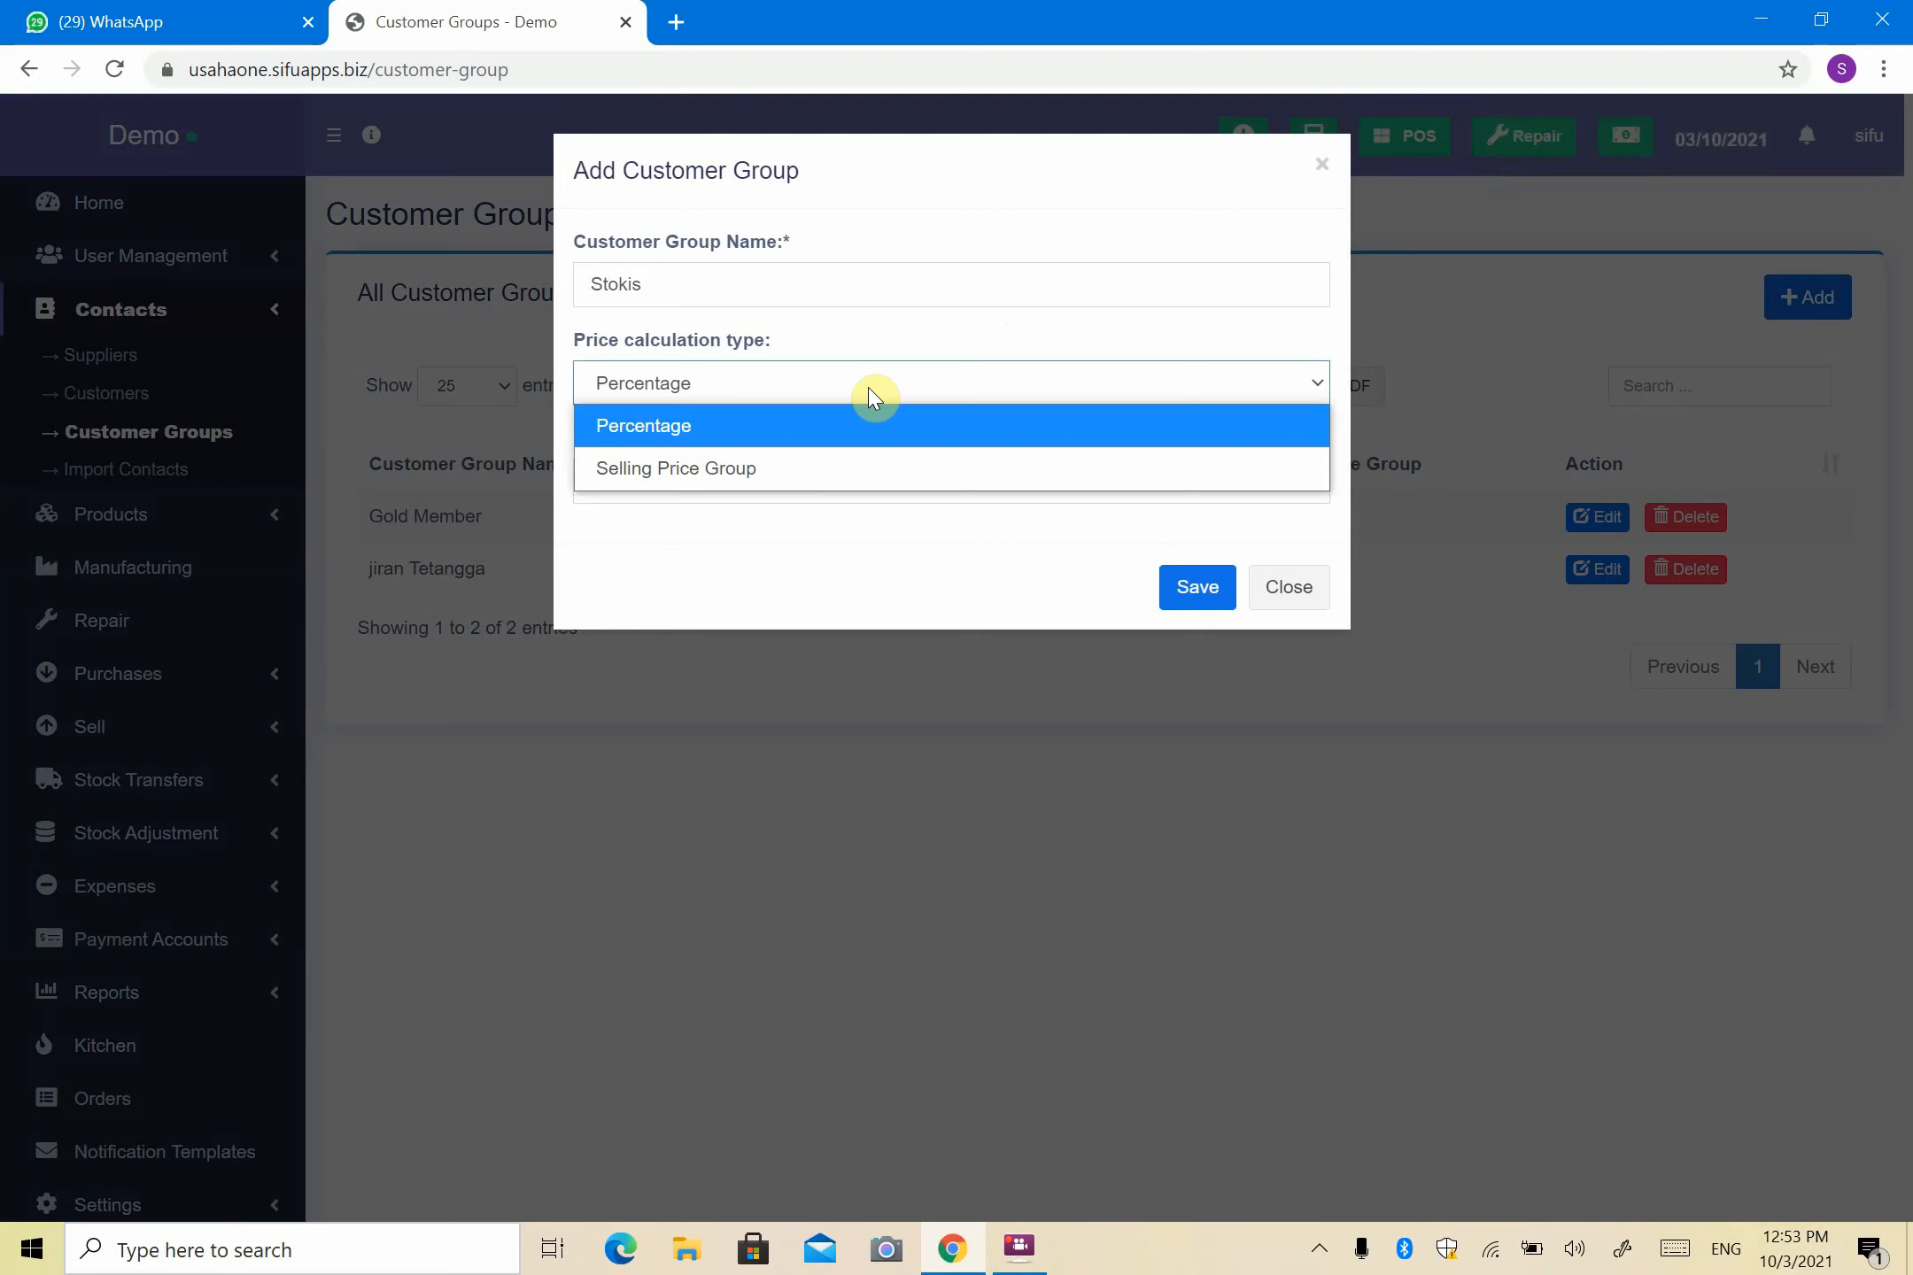
{"action": "left_click", "coordinate": [844, 468]}
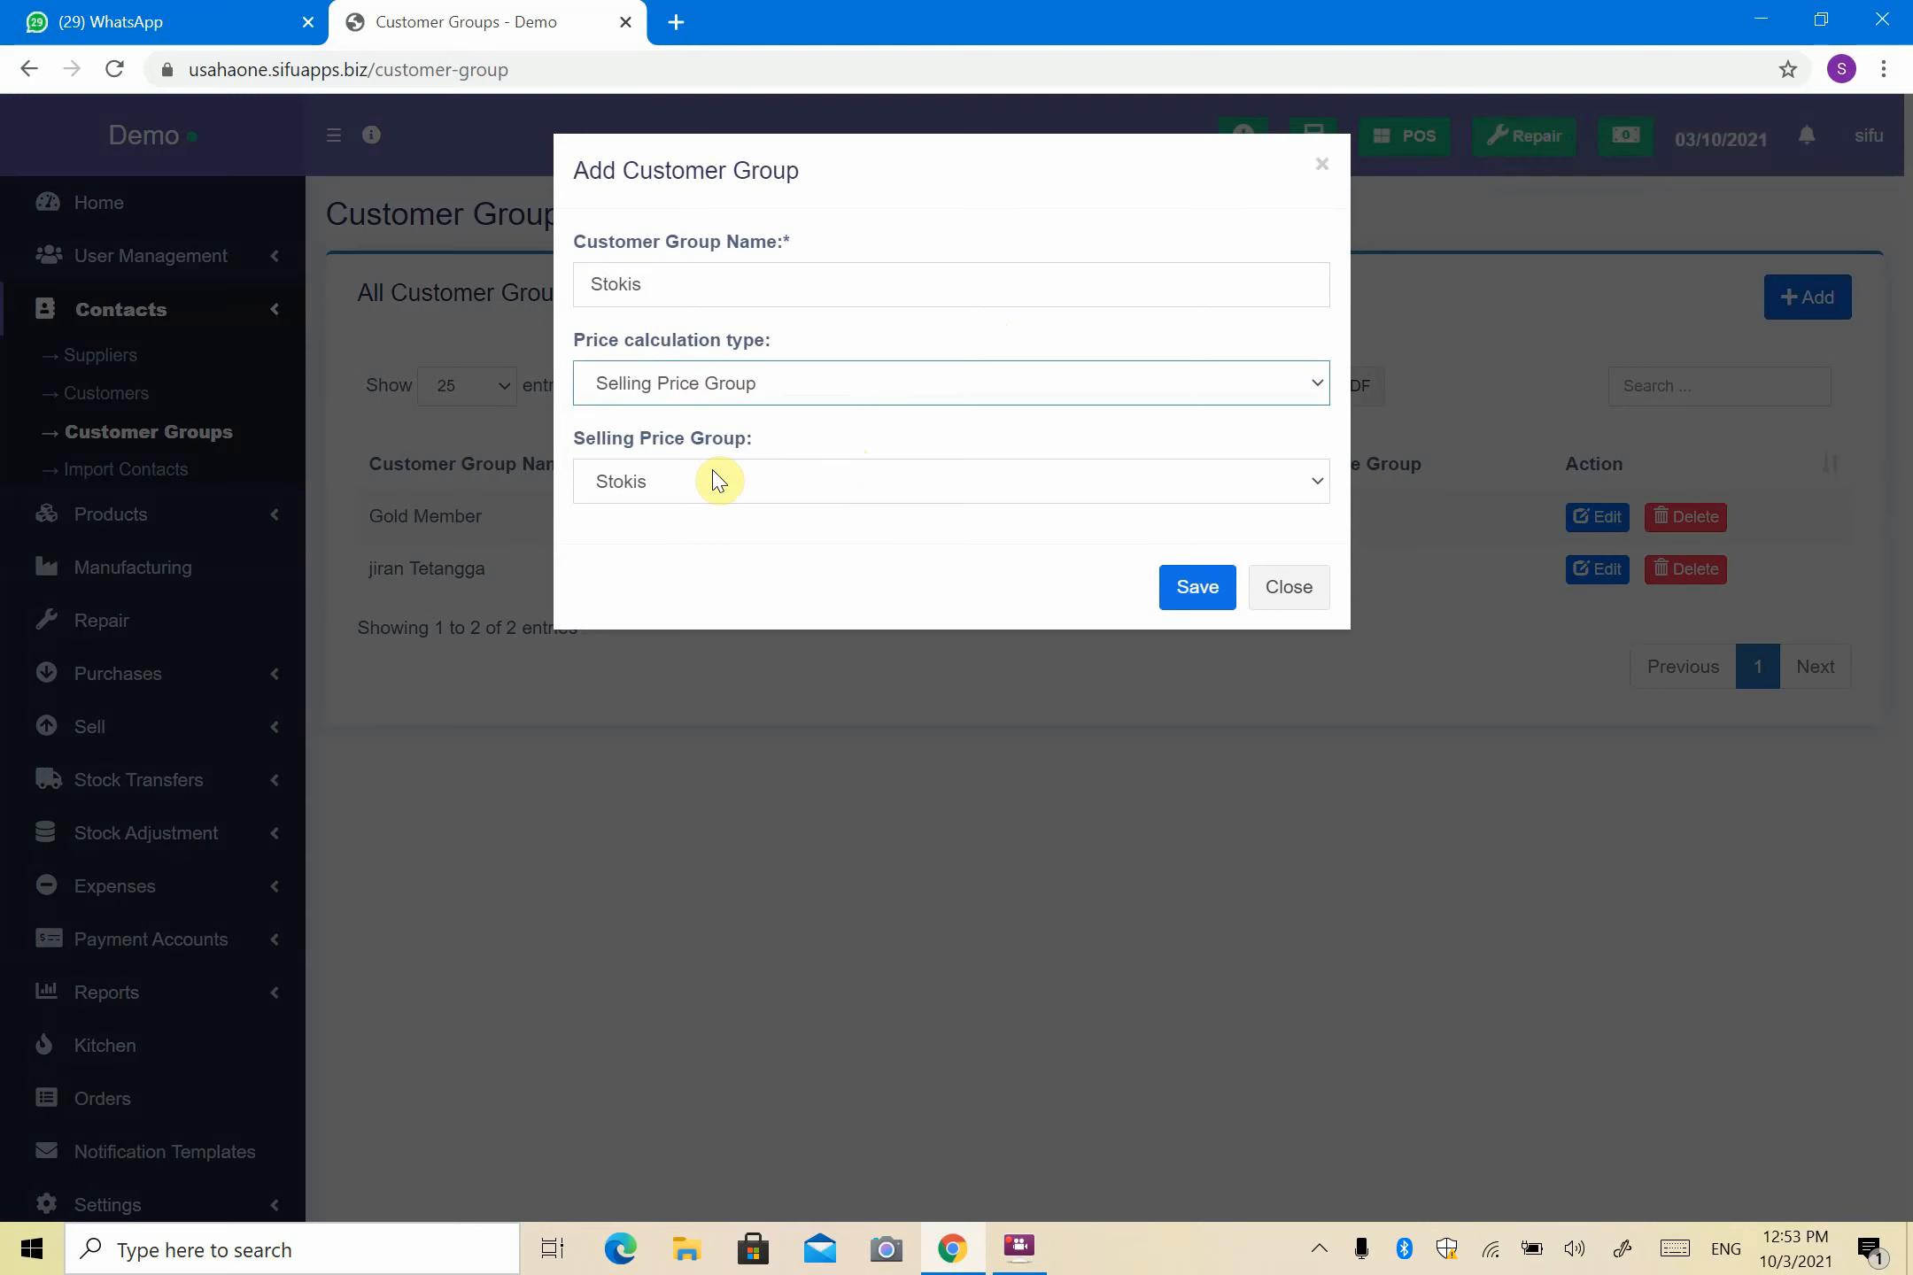
{"action": "left_click", "coordinate": [716, 492]}
{"action": "left_click", "coordinate": [705, 533]}
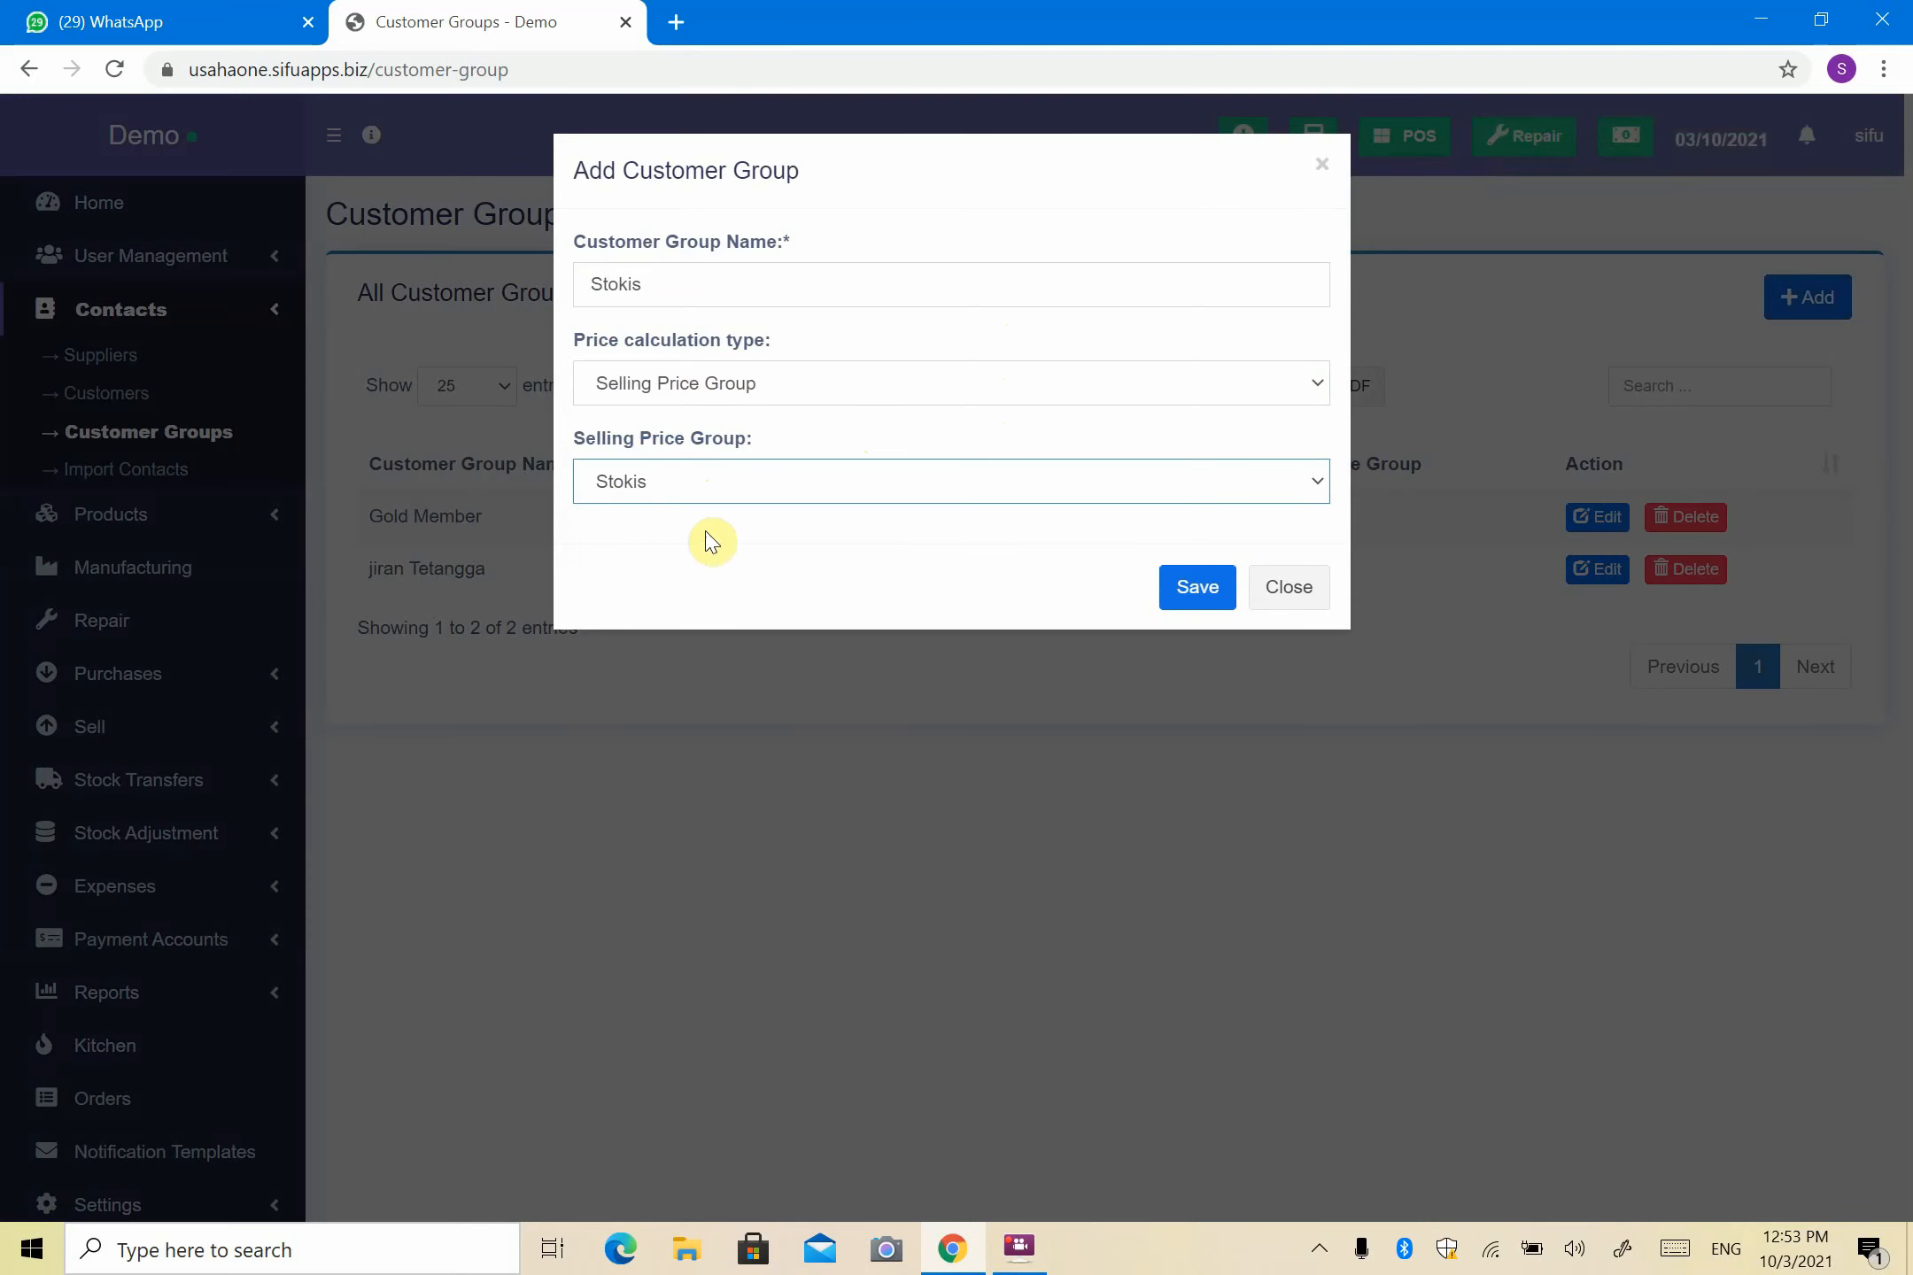
{"action": "left_click", "coordinate": [1208, 583]}
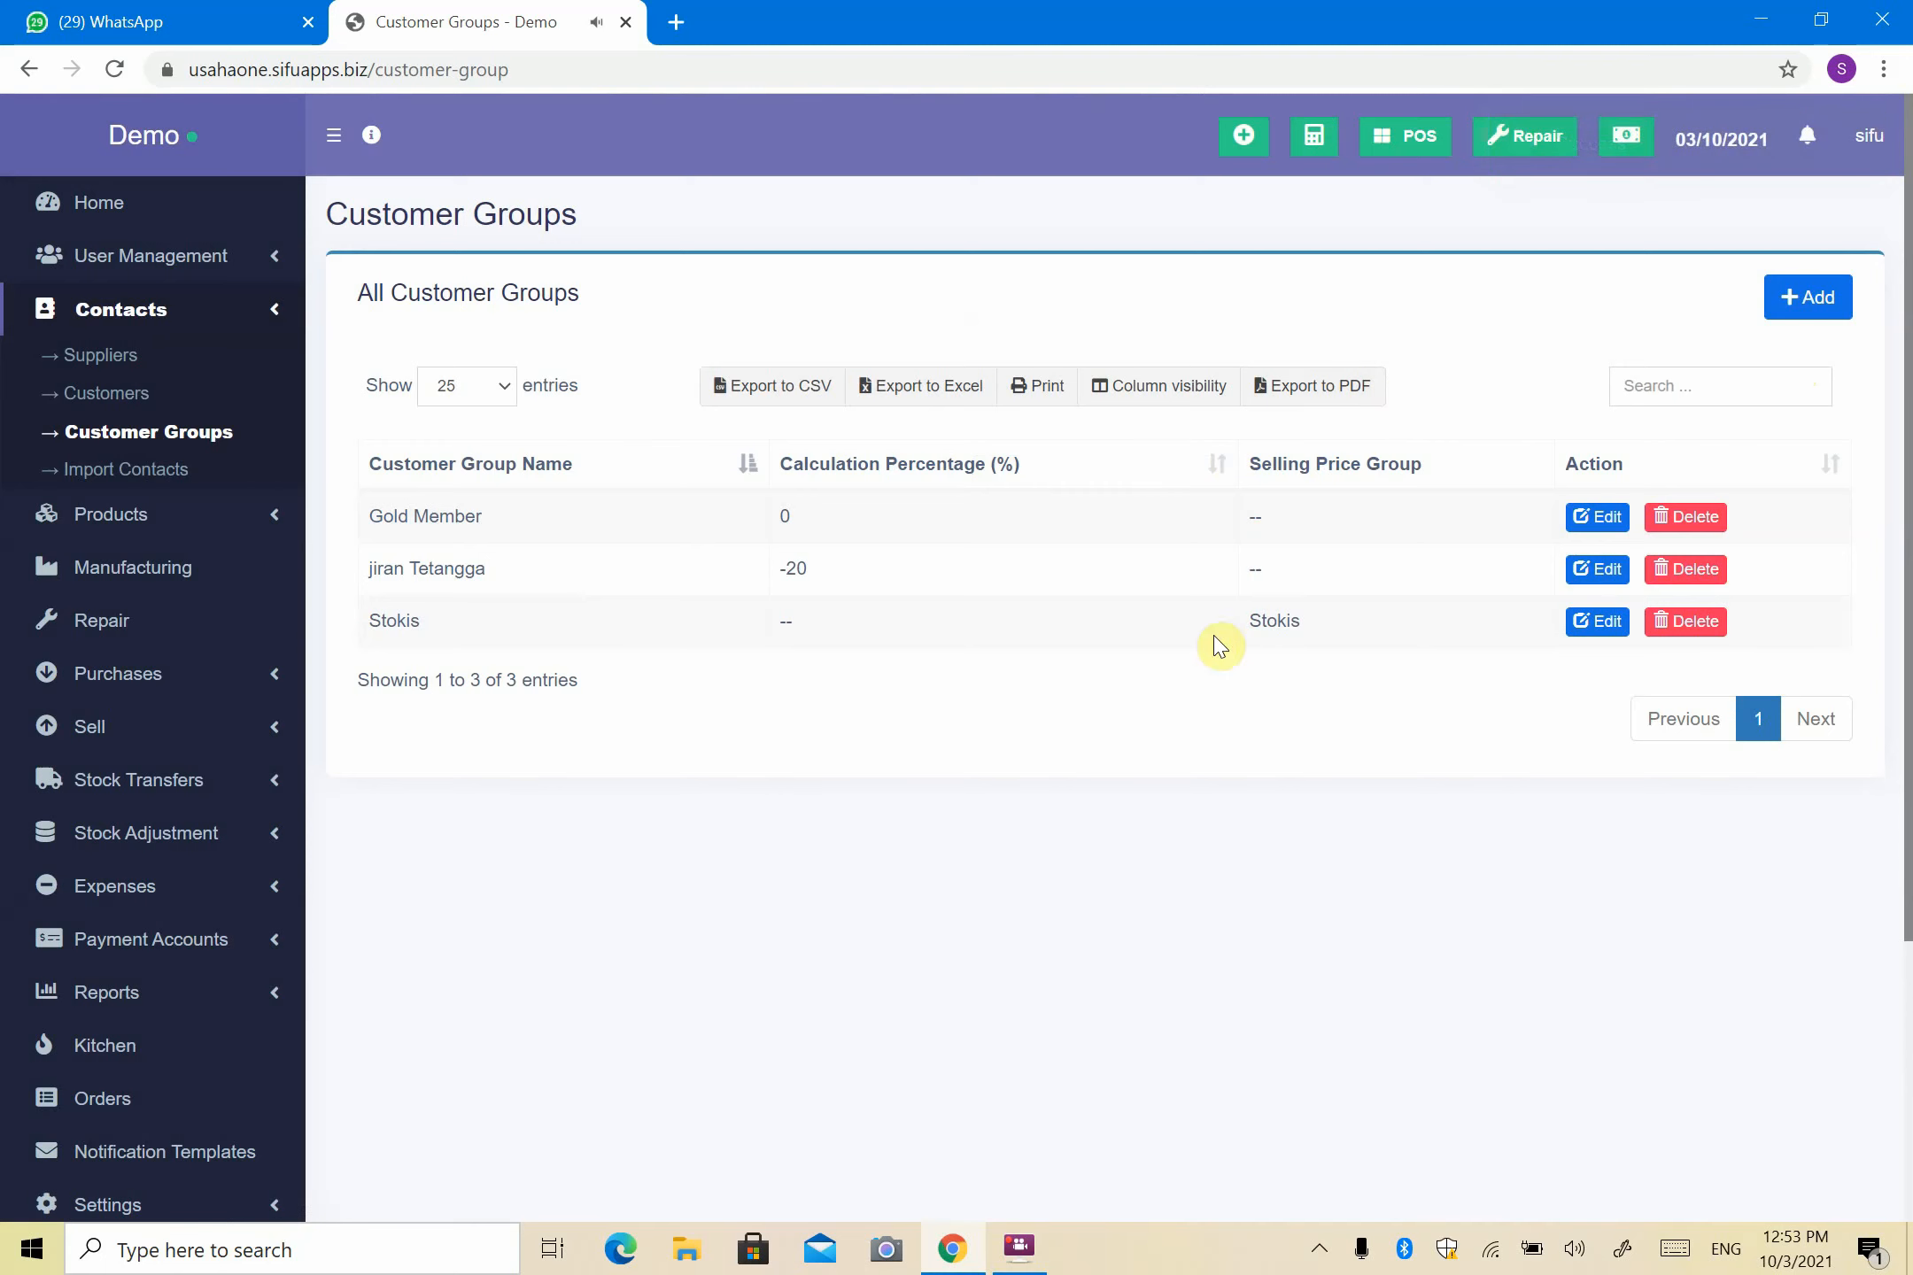
{"action": "left_click", "coordinate": [133, 404]}
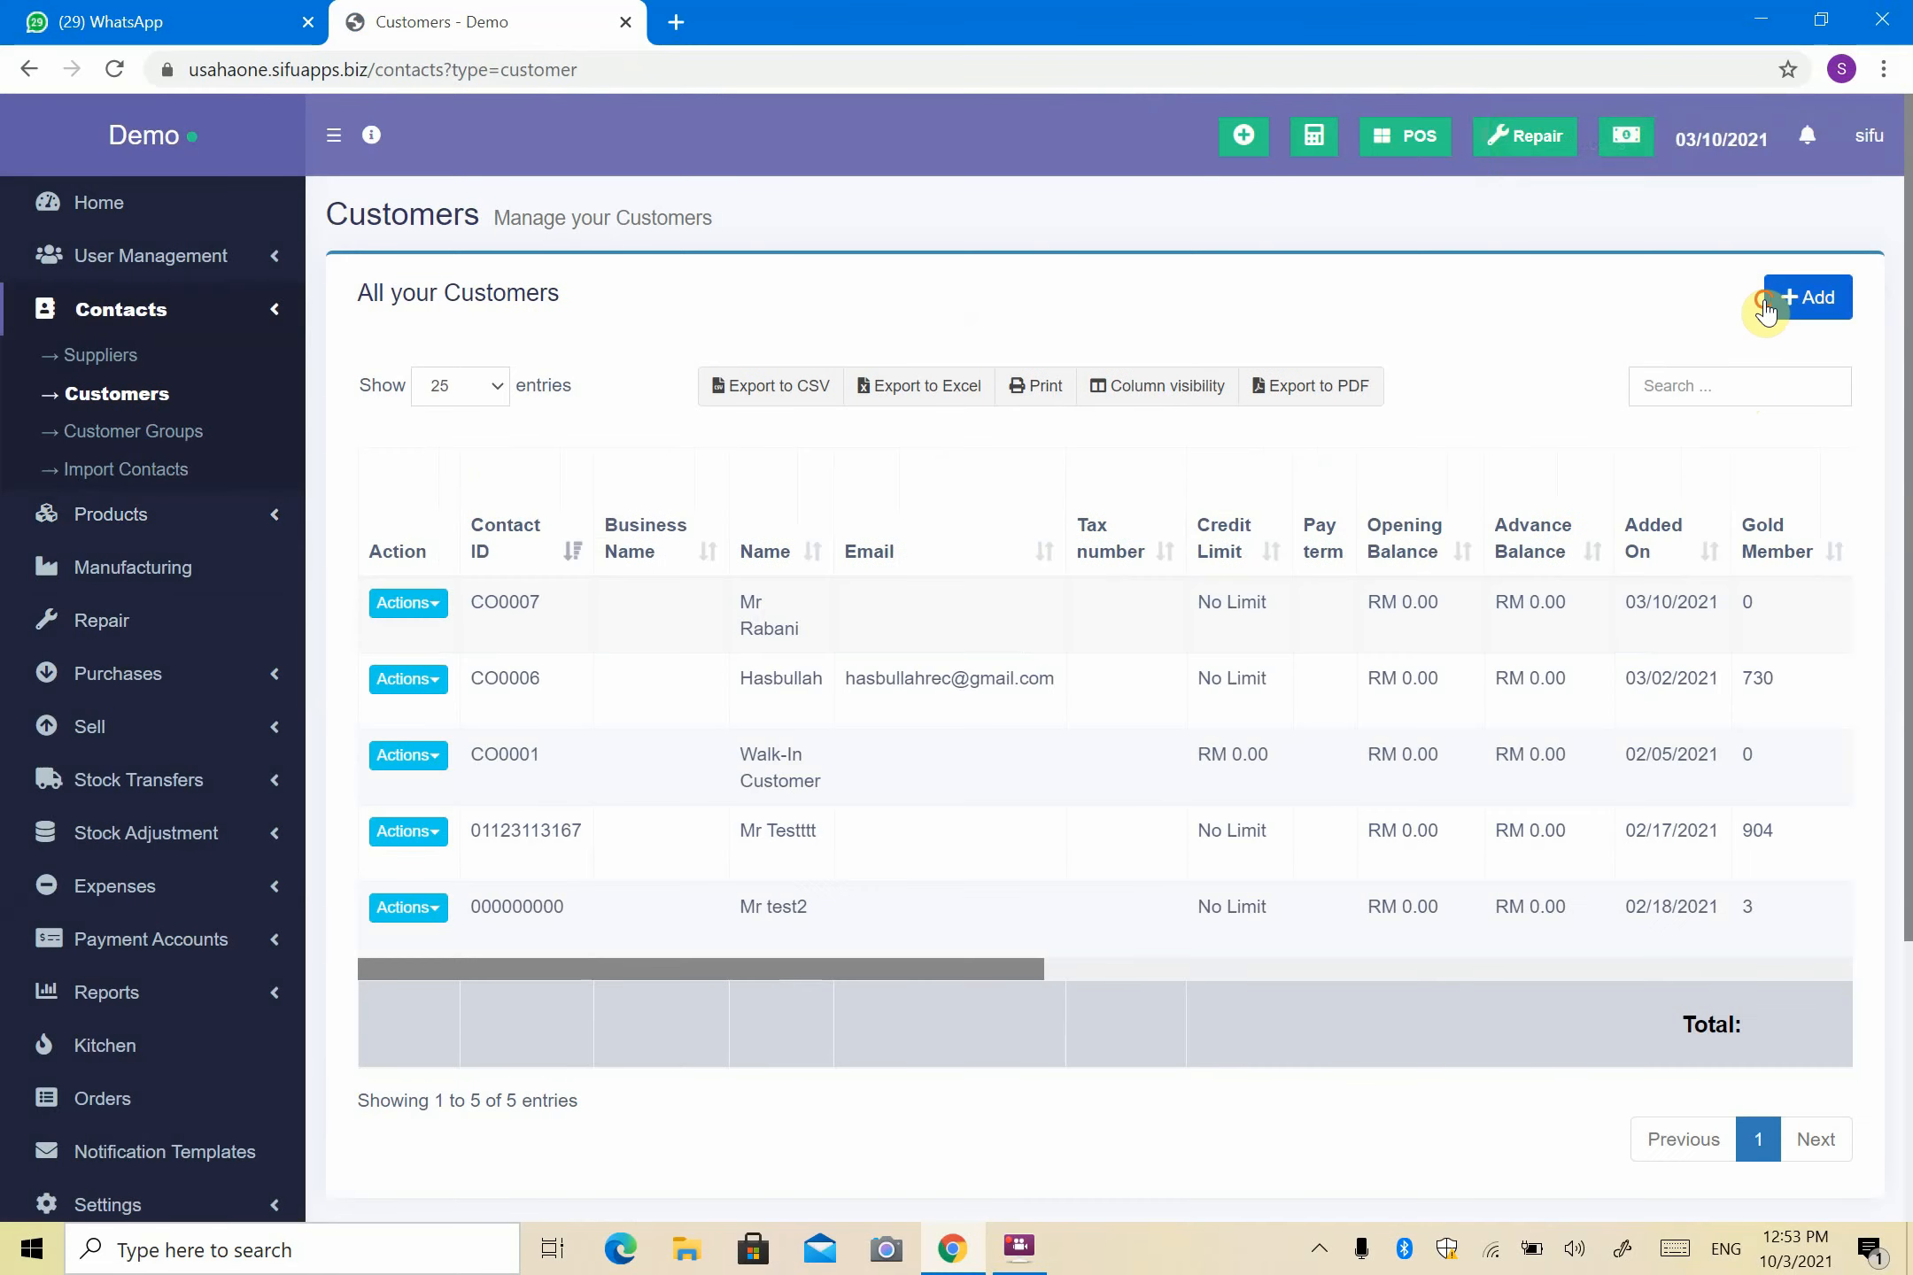
- Start a new customer in the Stokis group with prefix Mr and the customer's first name
{"action": "left_click", "coordinate": [1763, 298]}
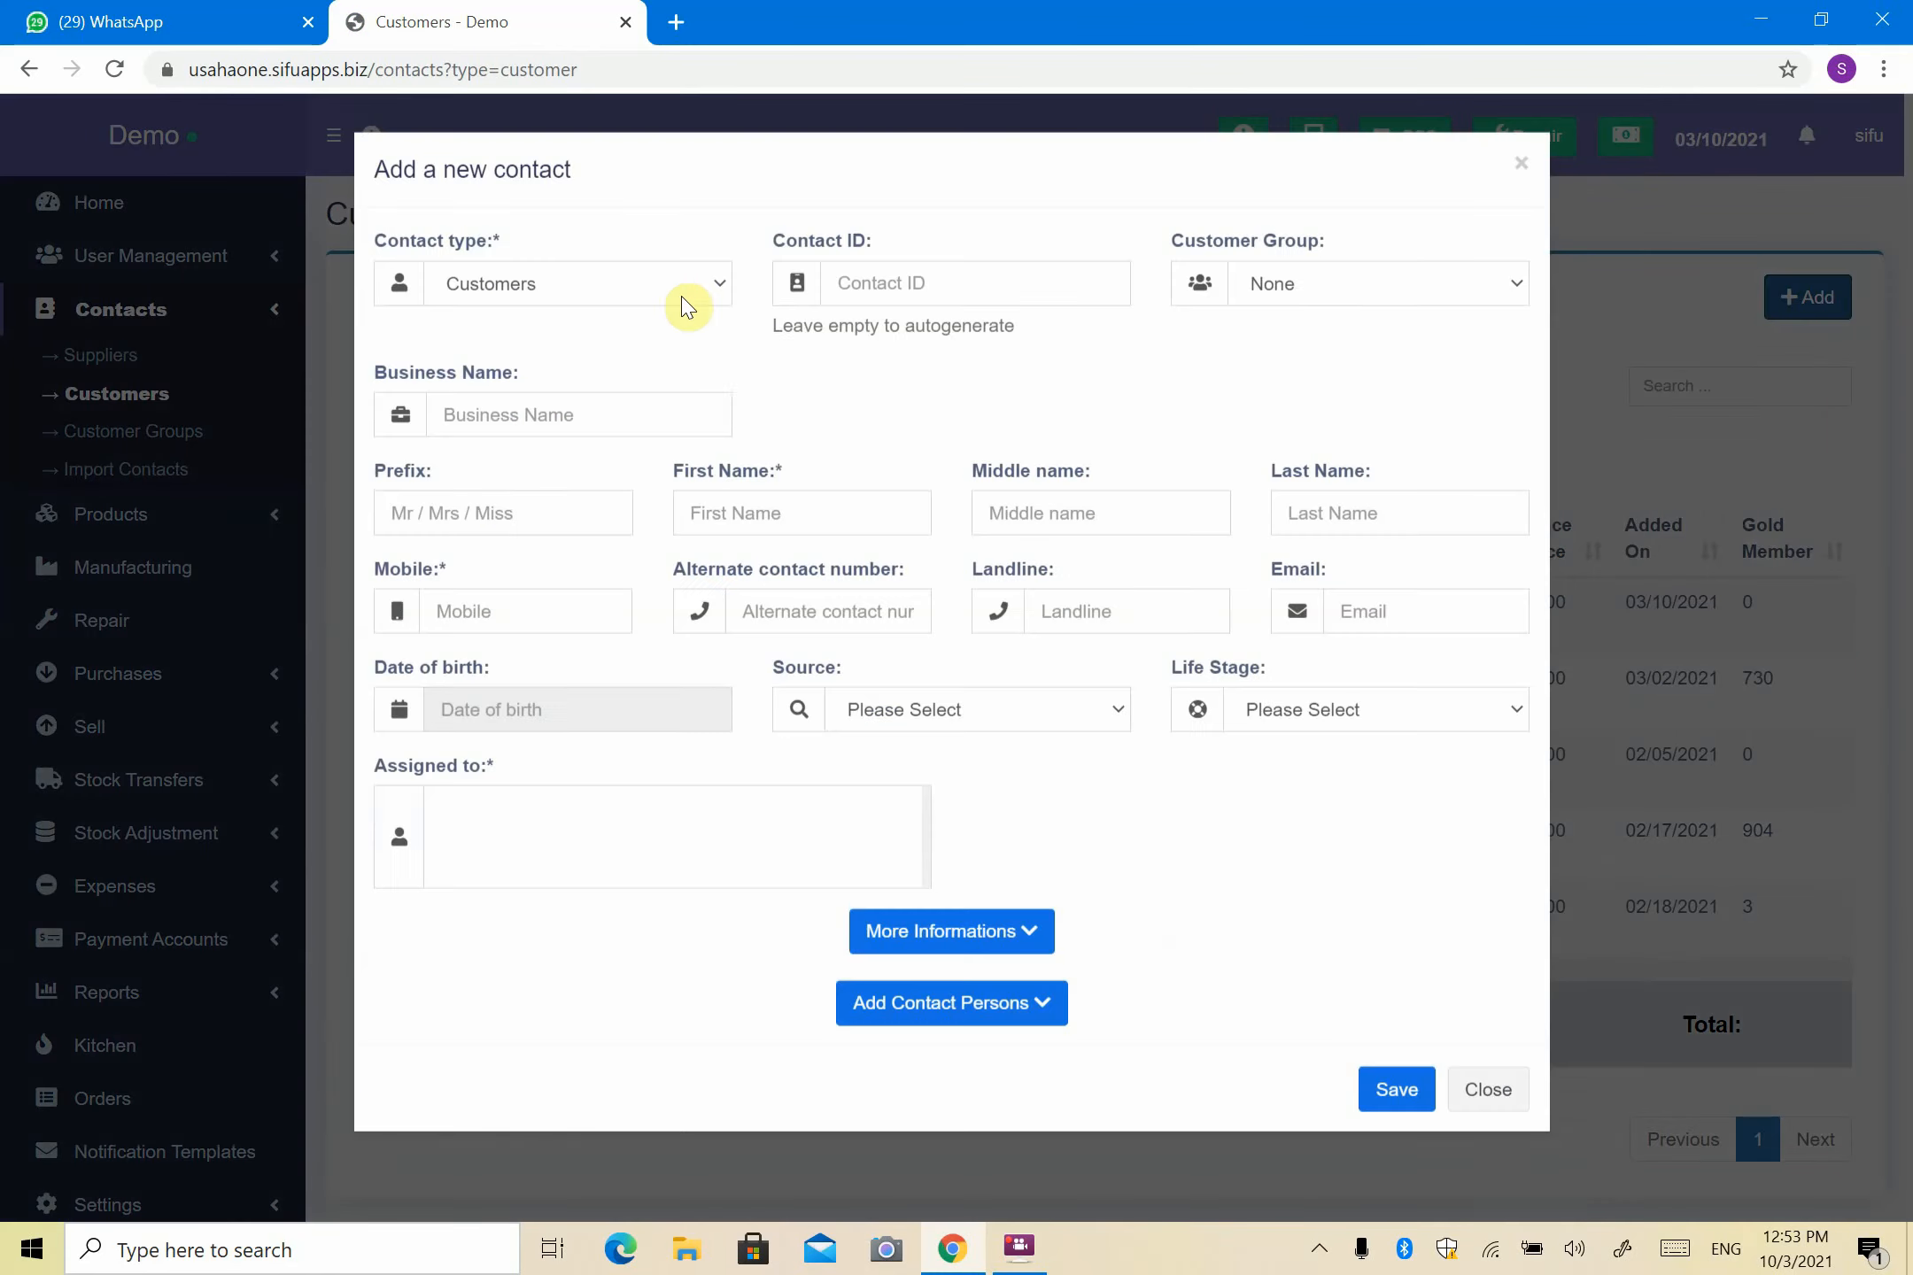
{"action": "left_click", "coordinate": [1298, 302]}
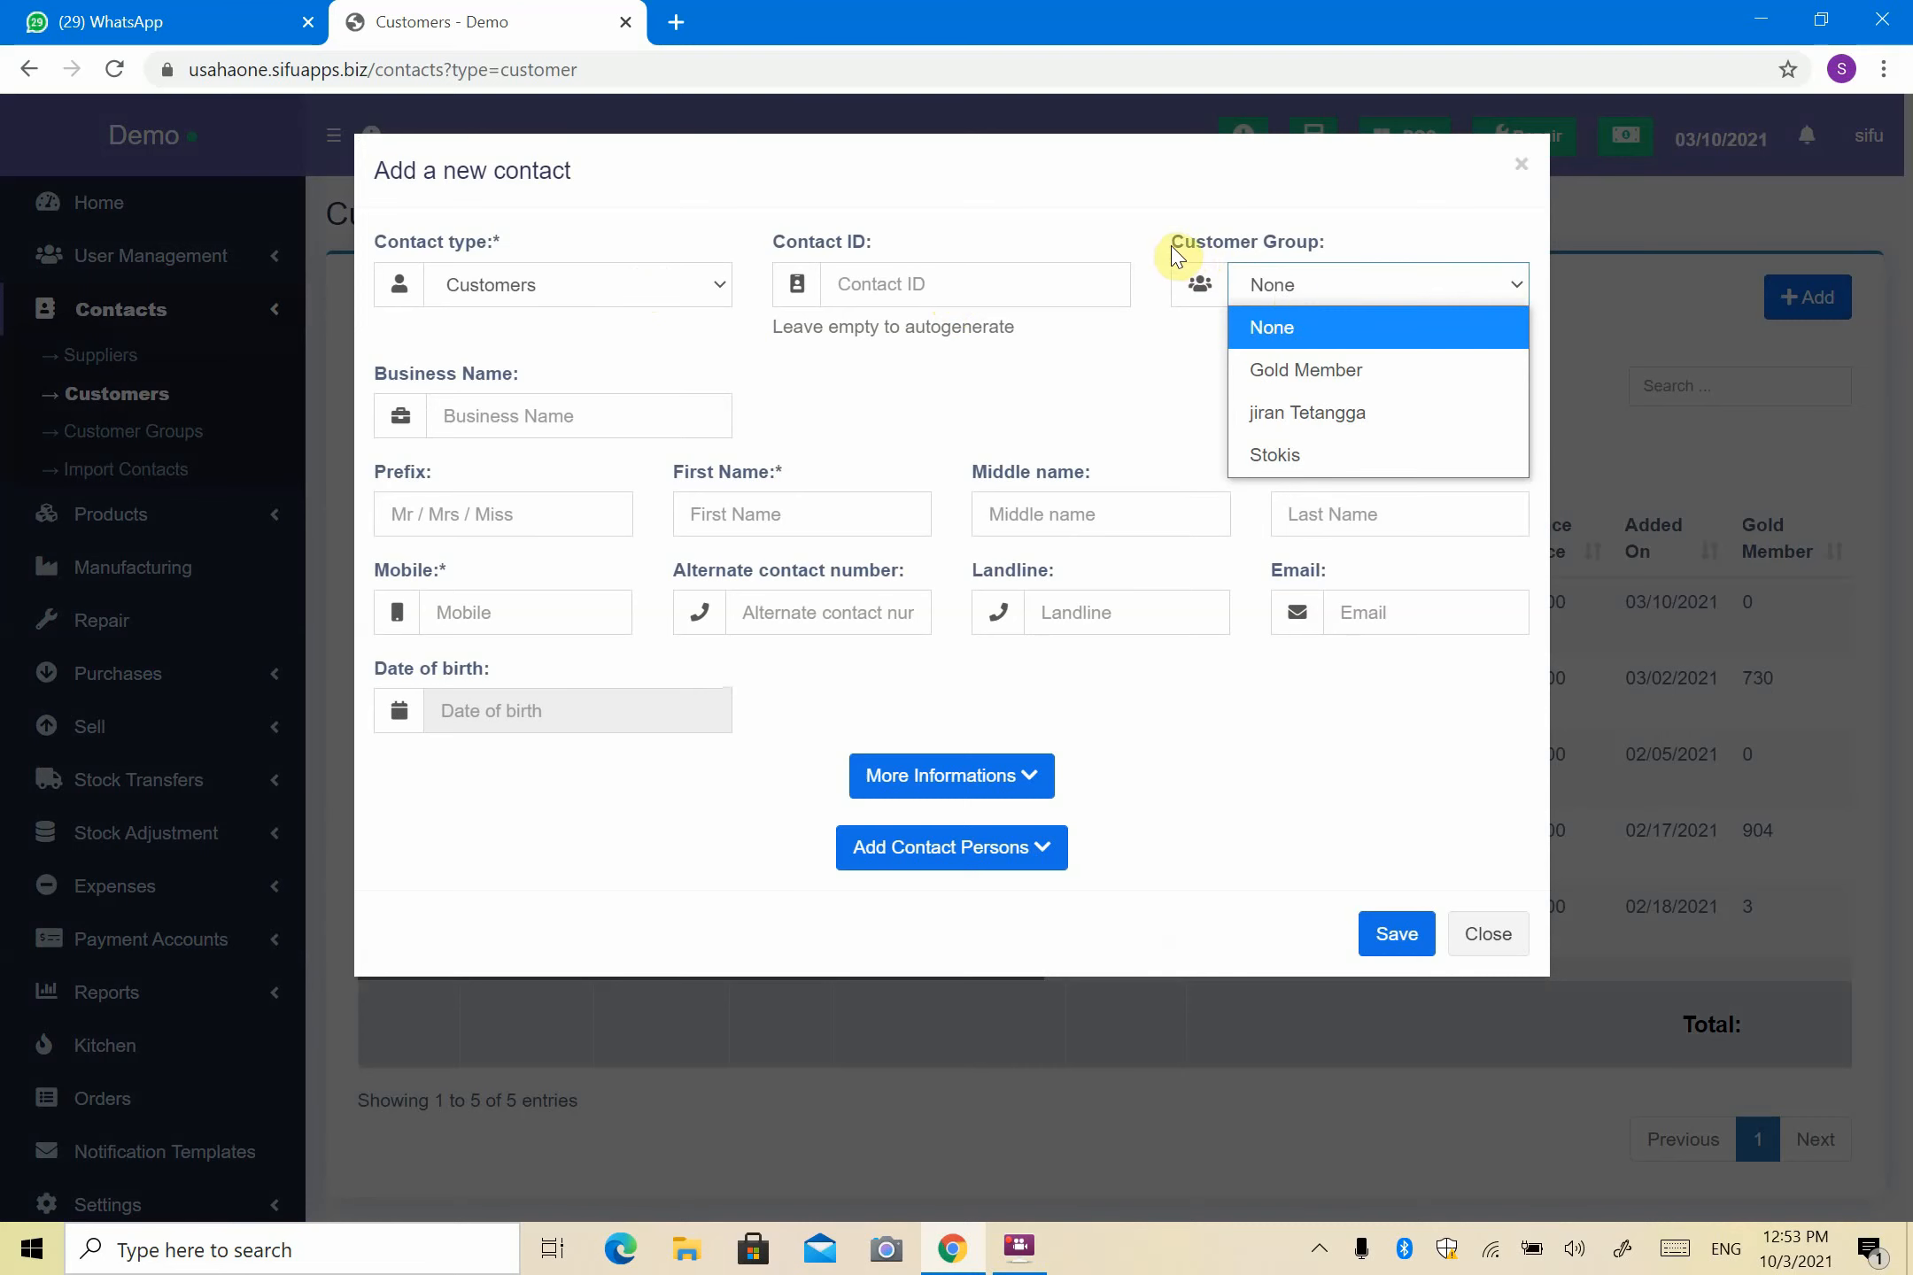
{"action": "left_click", "coordinate": [1298, 454]}
{"action": "left_click", "coordinate": [562, 415]}
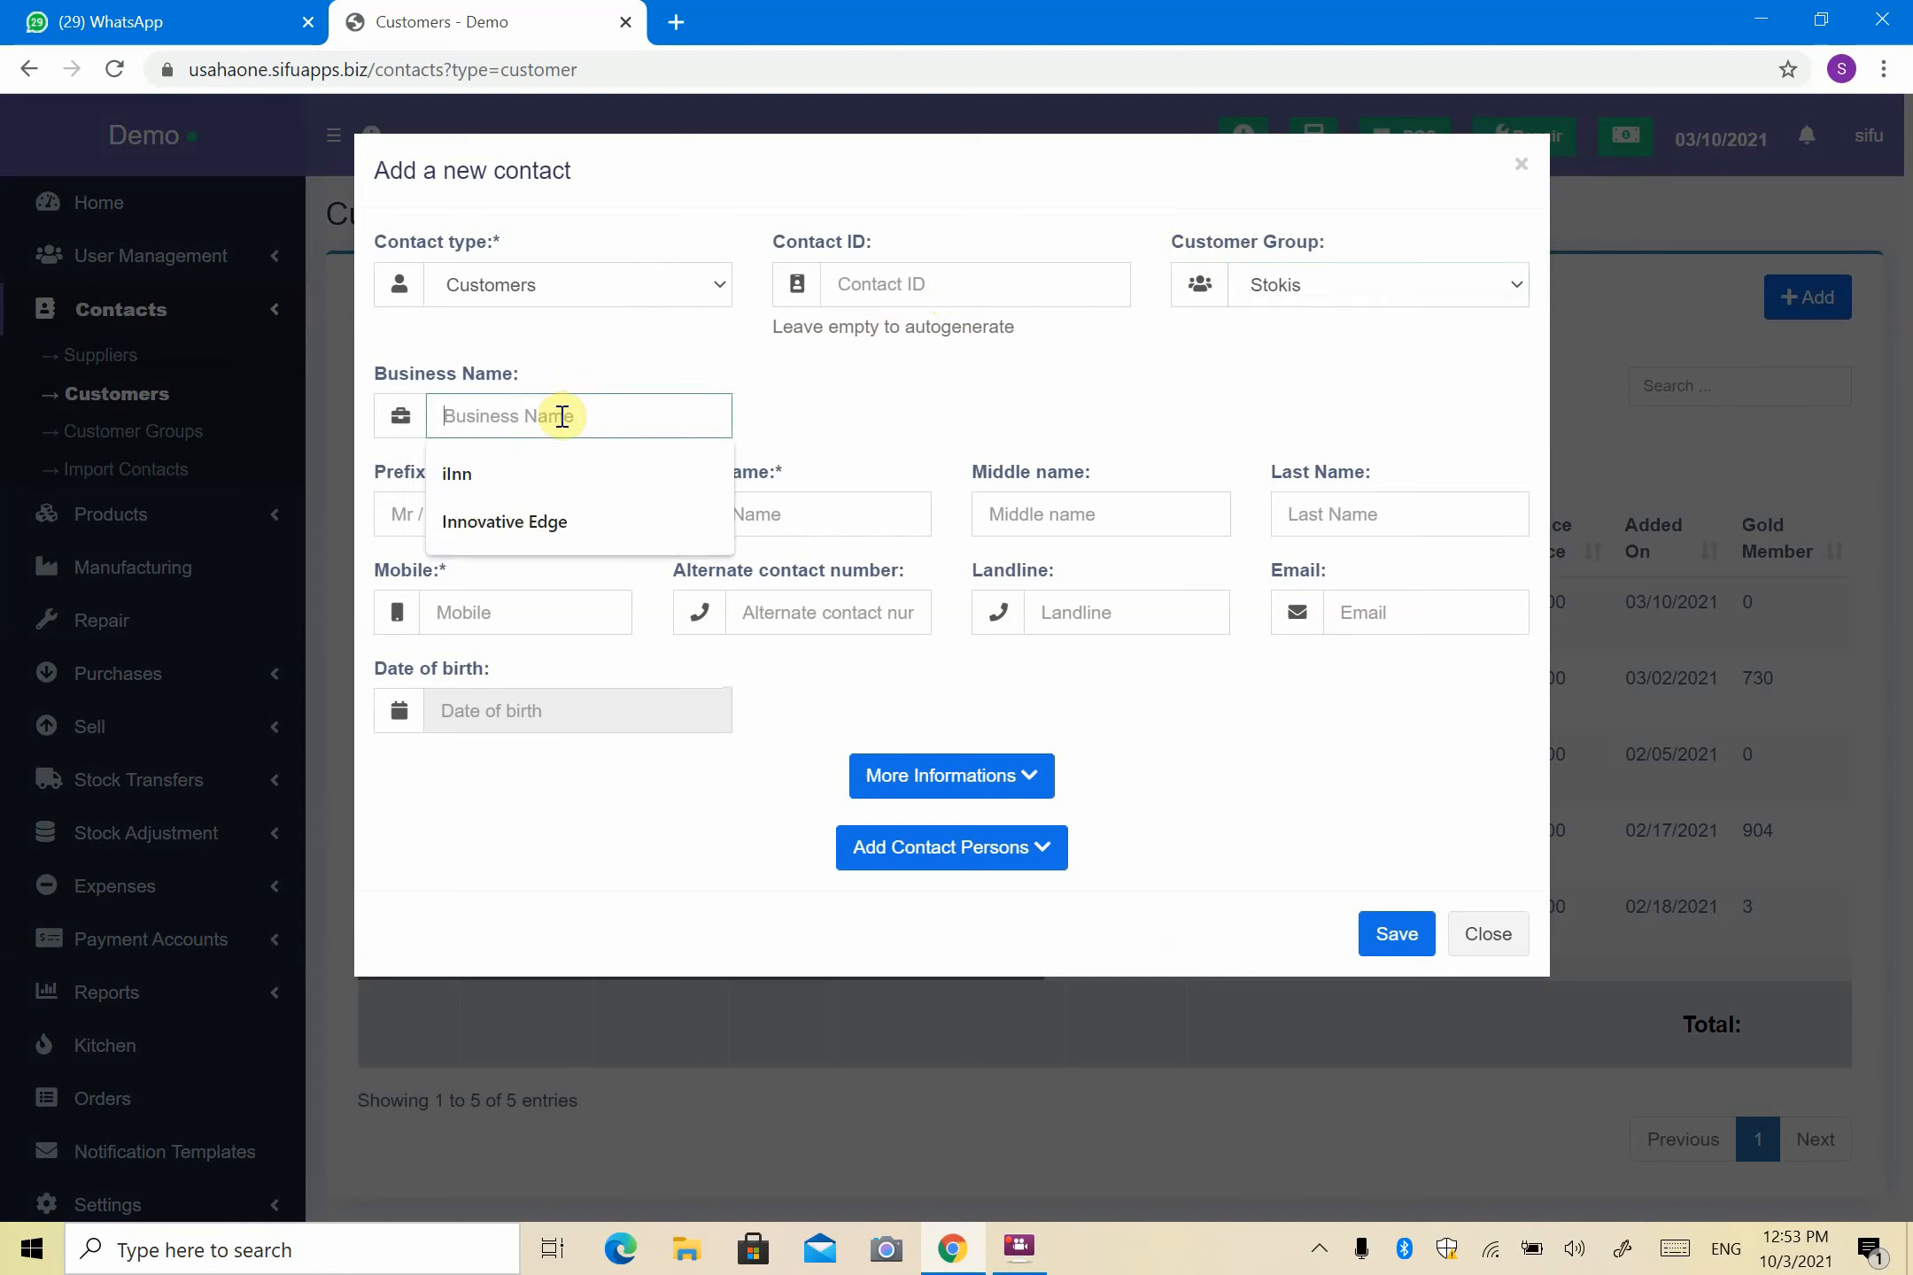
{"action": "left_click", "coordinate": [547, 512]}
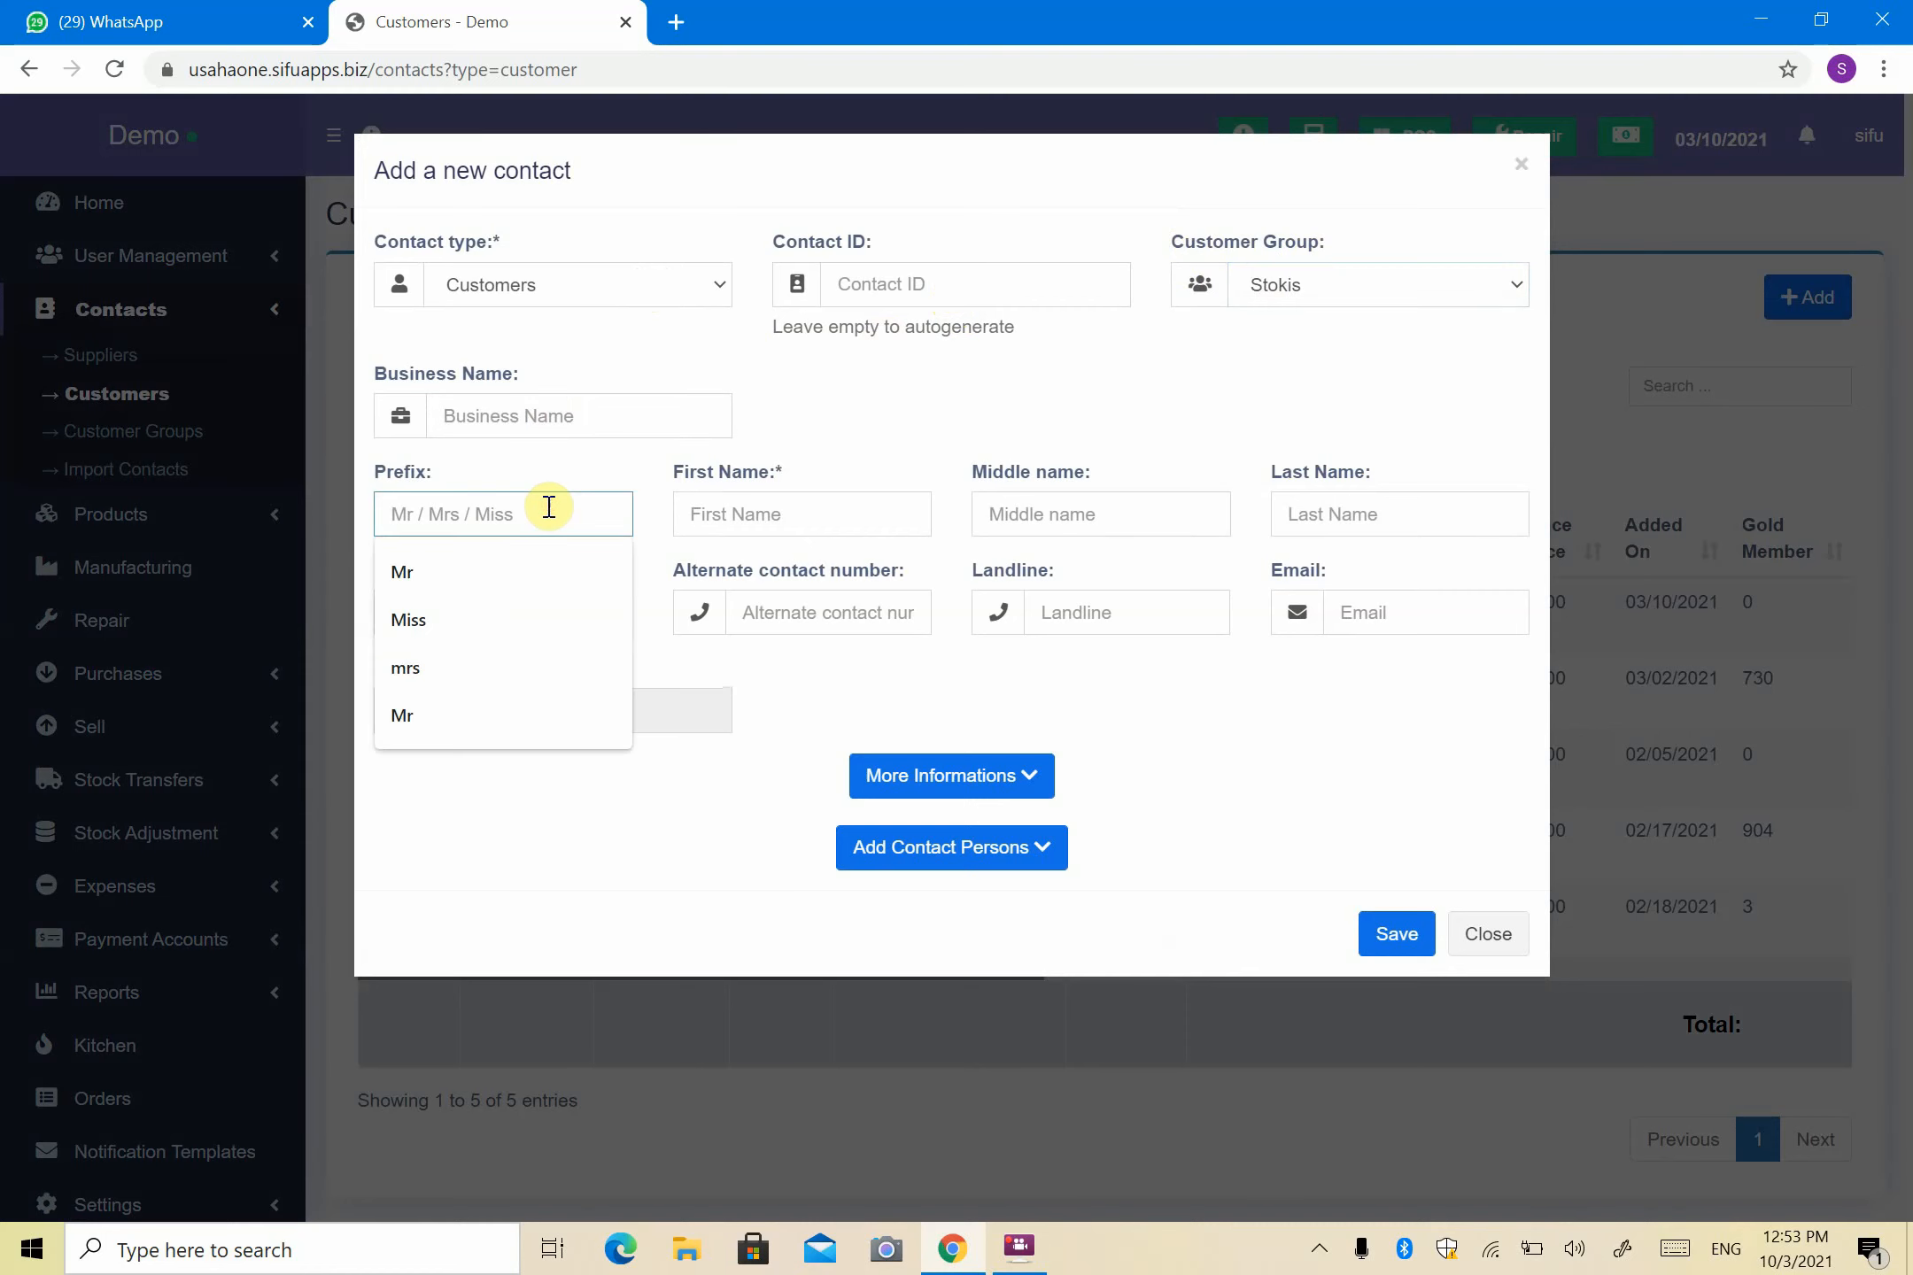
{"action": "type", "text": "Mr"}
{"action": "left_click", "coordinate": [839, 528]}
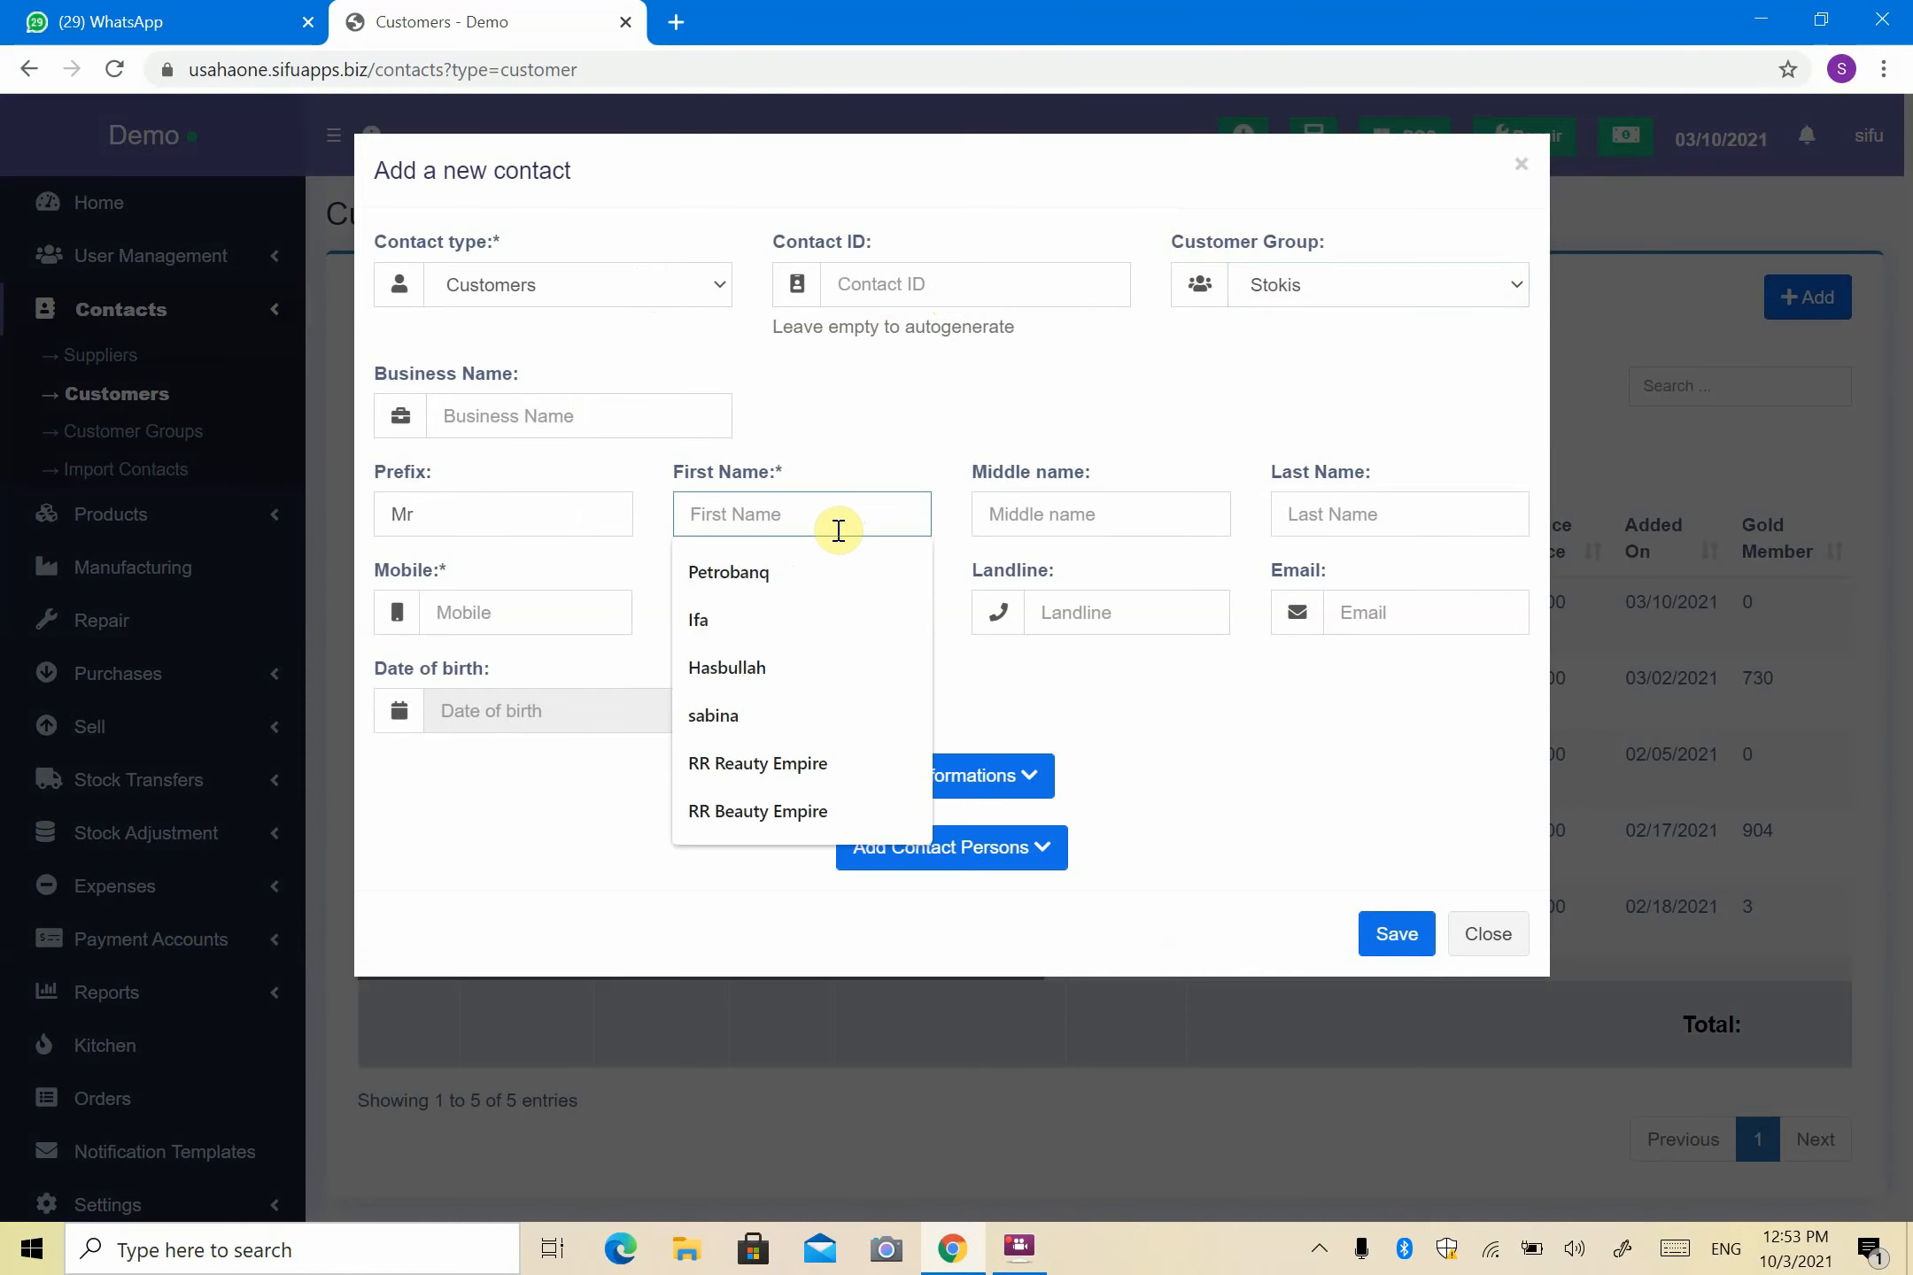
{"action": "type", "text": "Ah,a"}
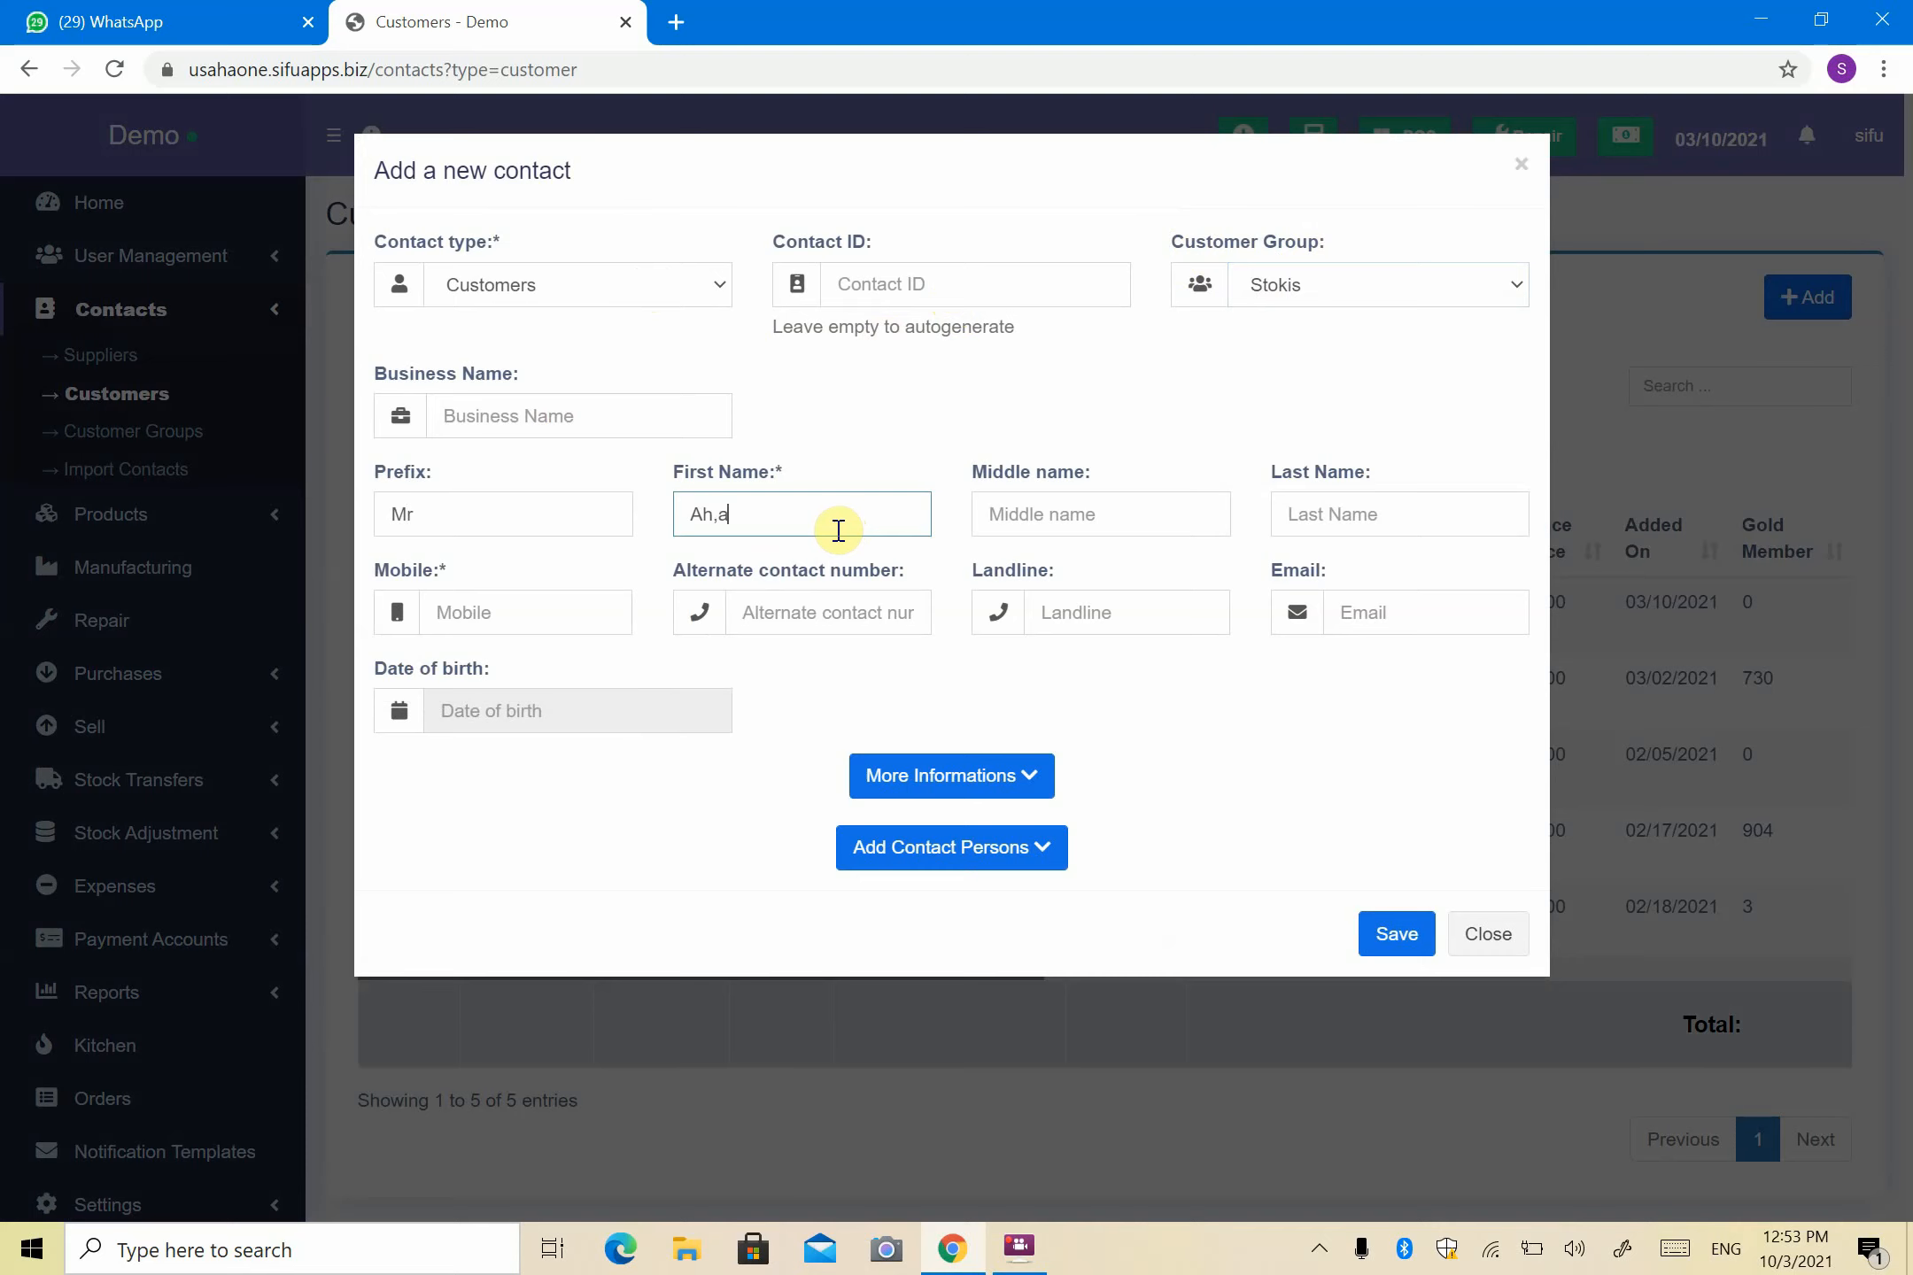
{"action": "type", "text": "d"}
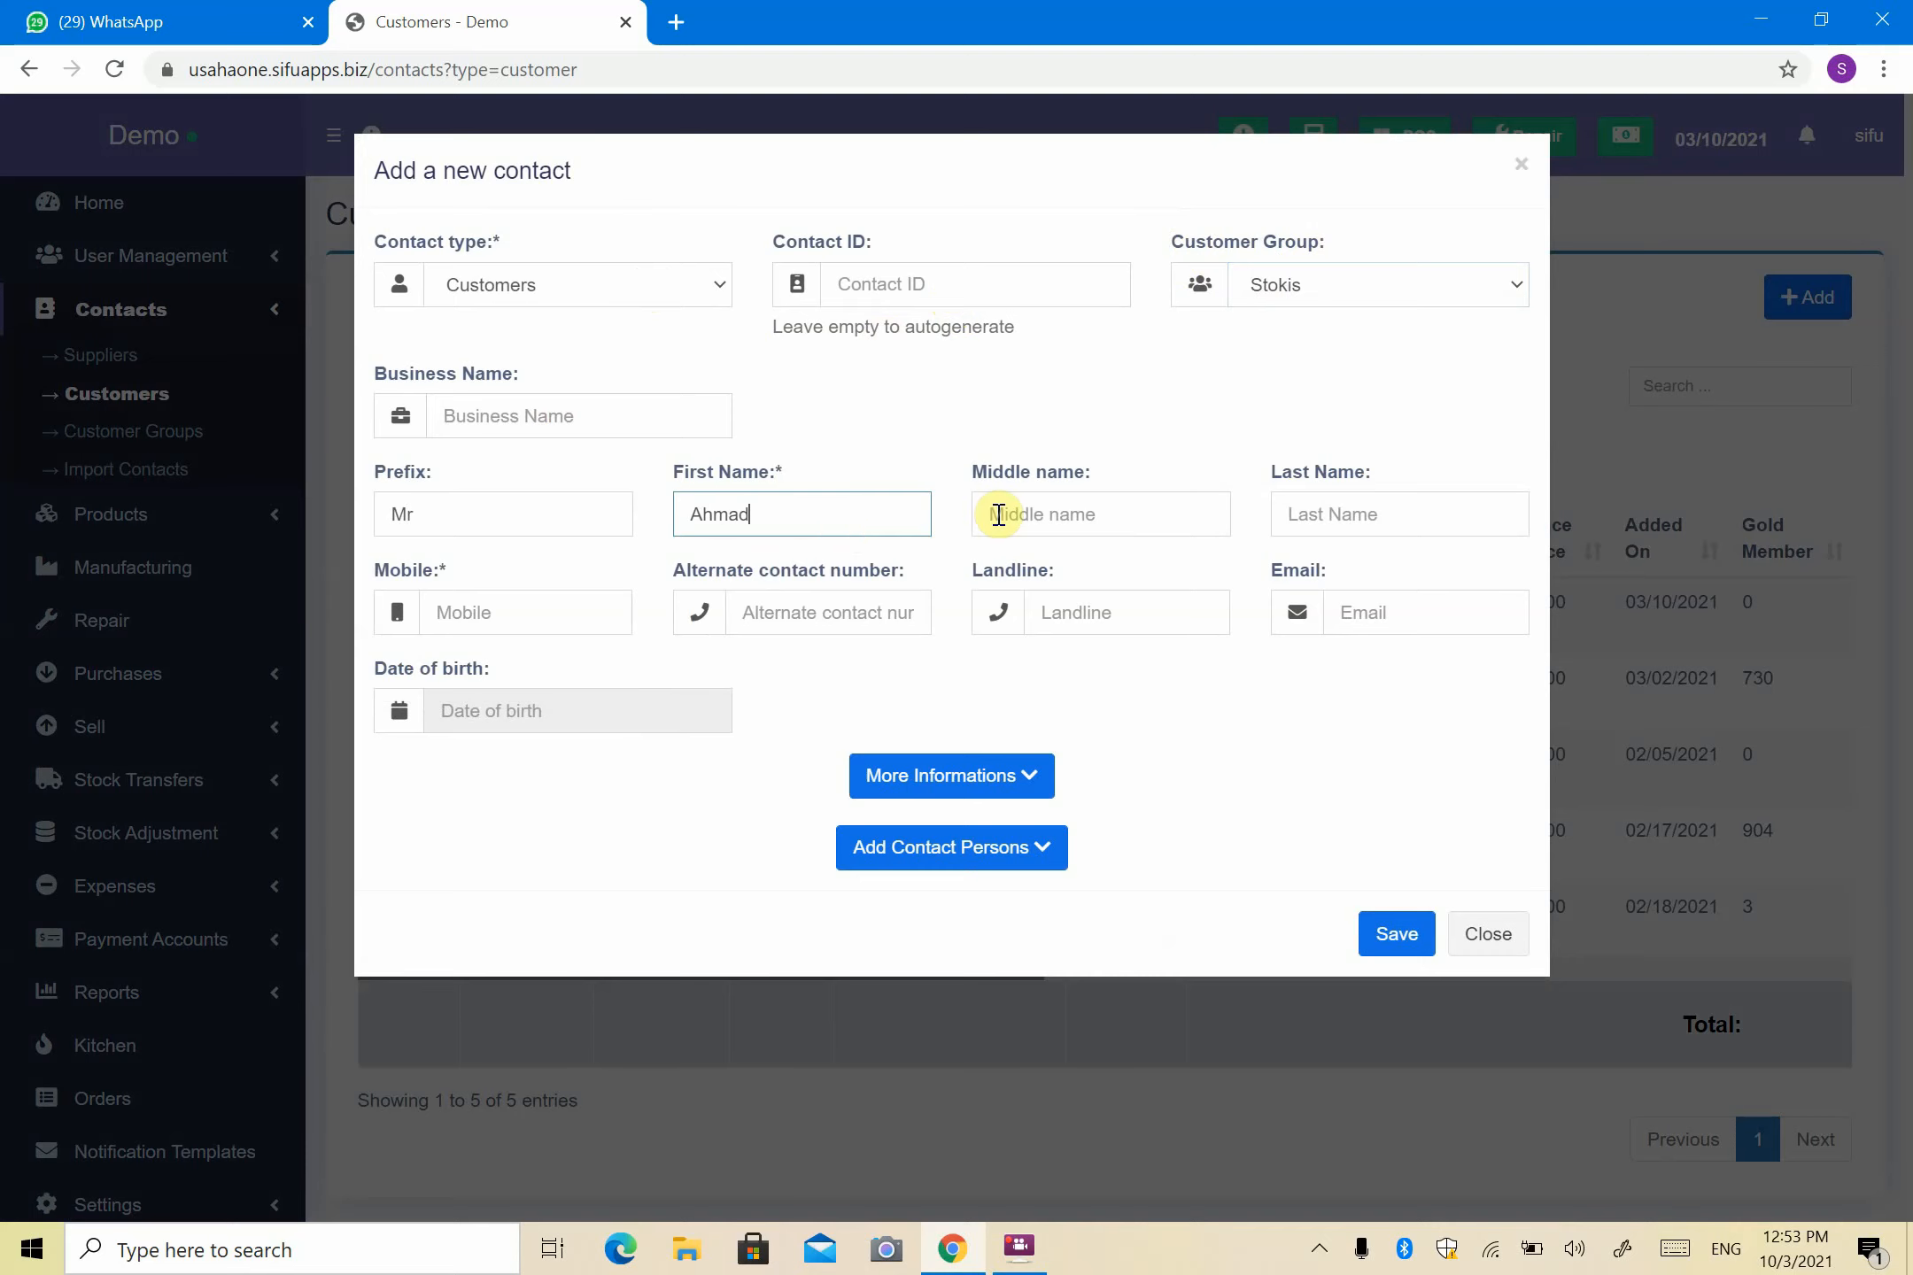
{"action": "left_click", "coordinate": [949, 423]}
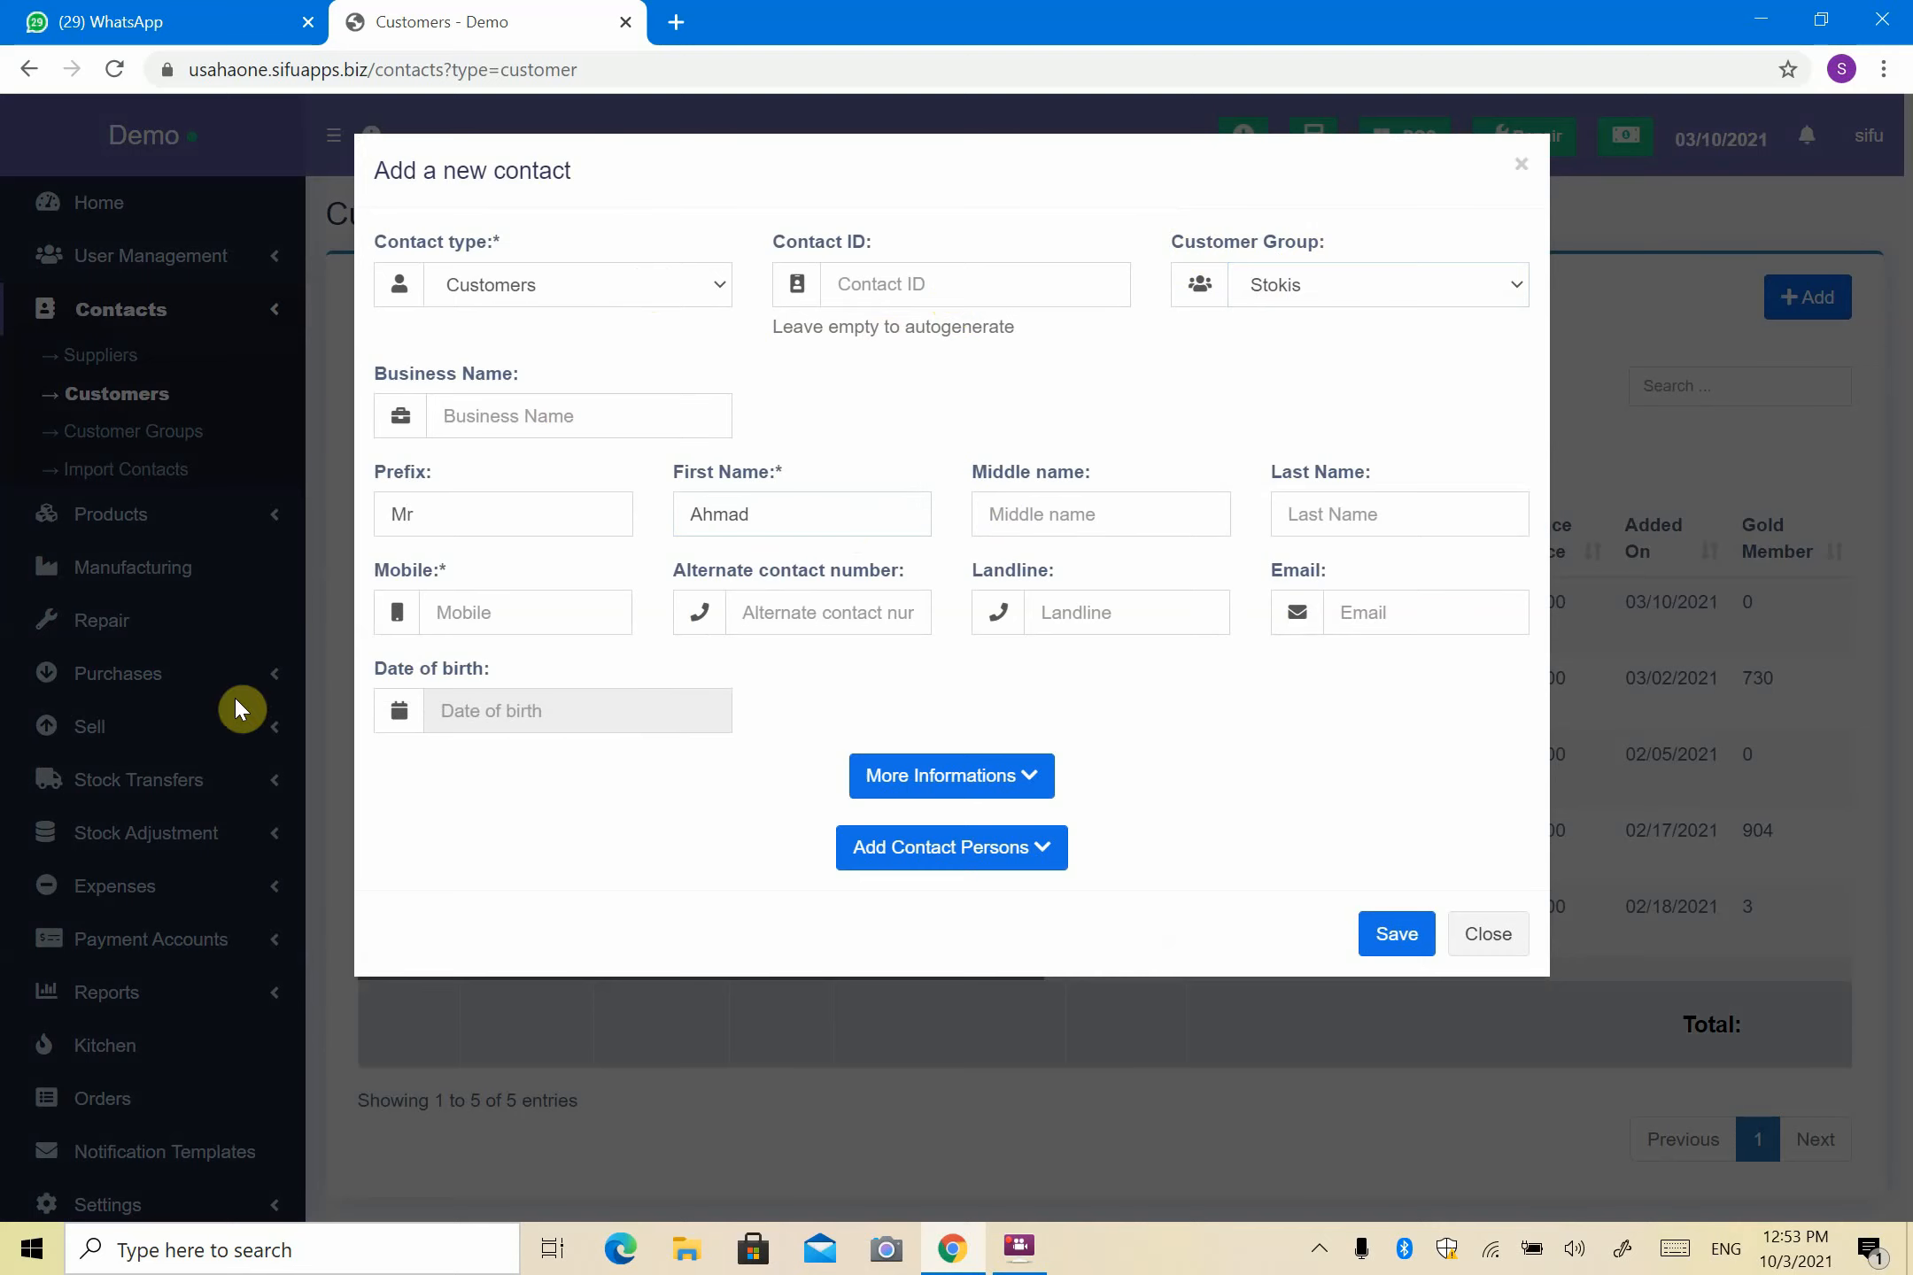
- Enter the customer's mobile number, review the extra details, and save the customer
{"action": "left_click", "coordinate": [454, 611]}
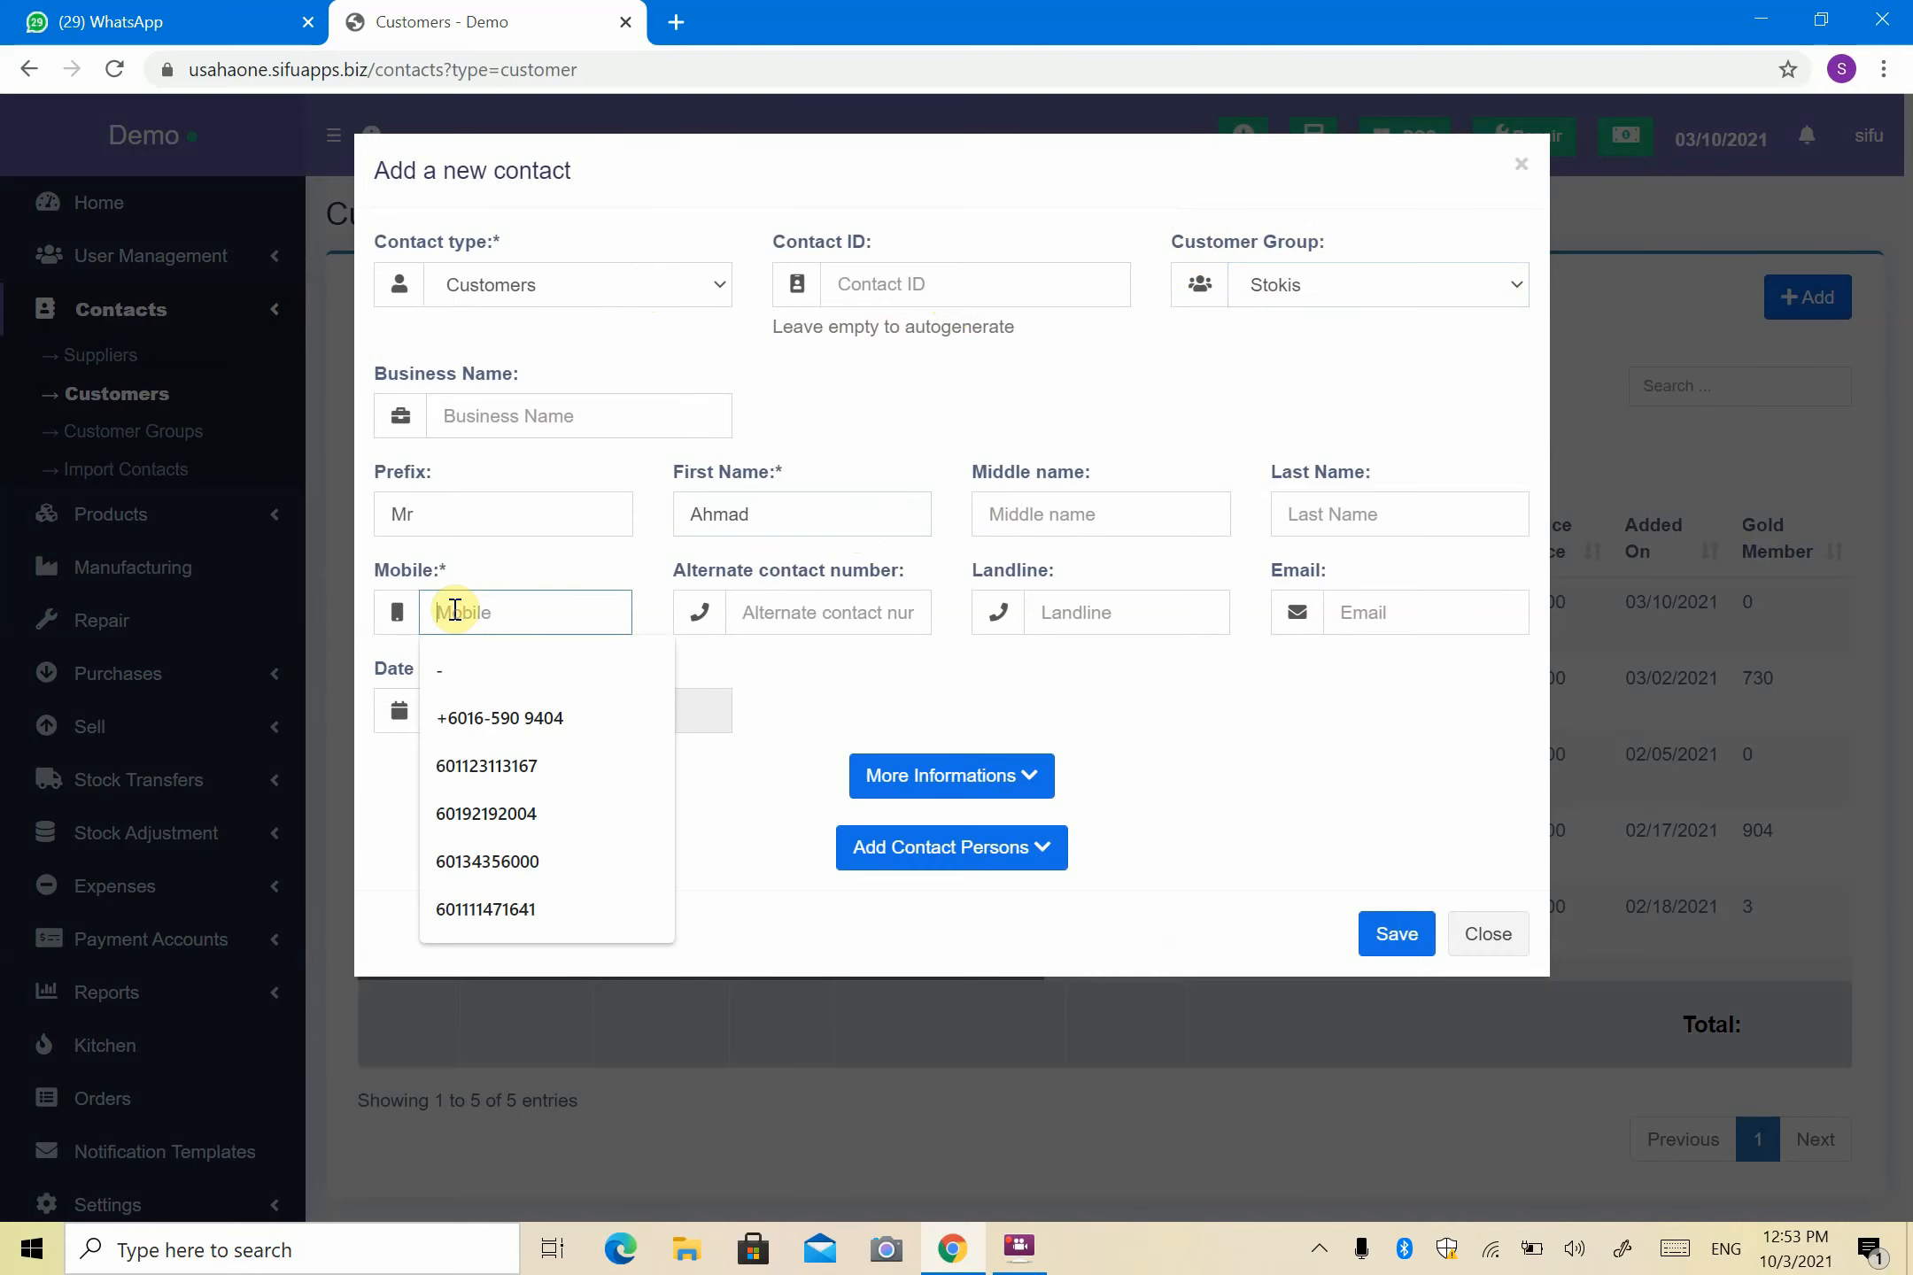
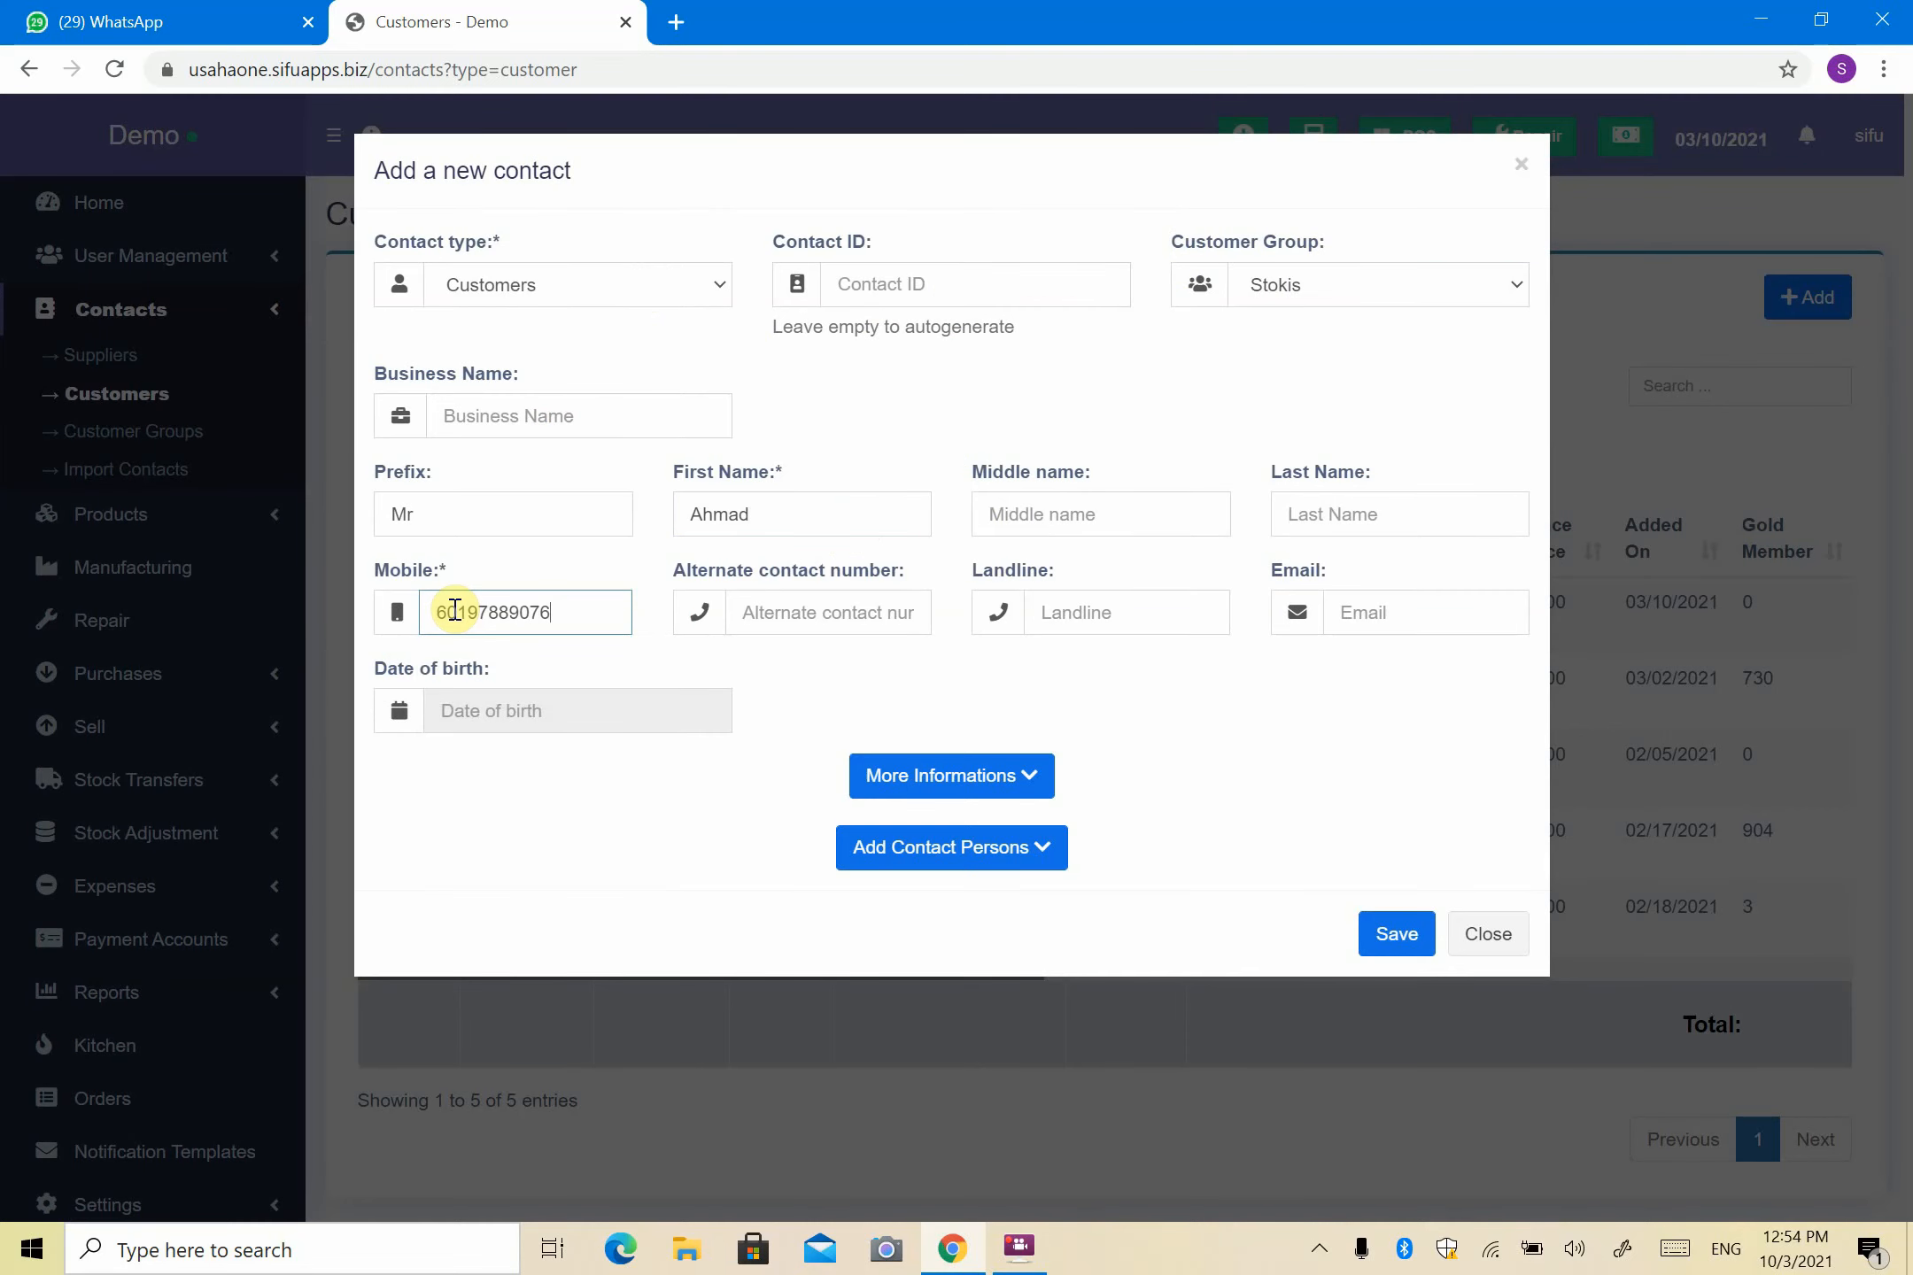
{"action": "left_click", "coordinate": [1080, 682]}
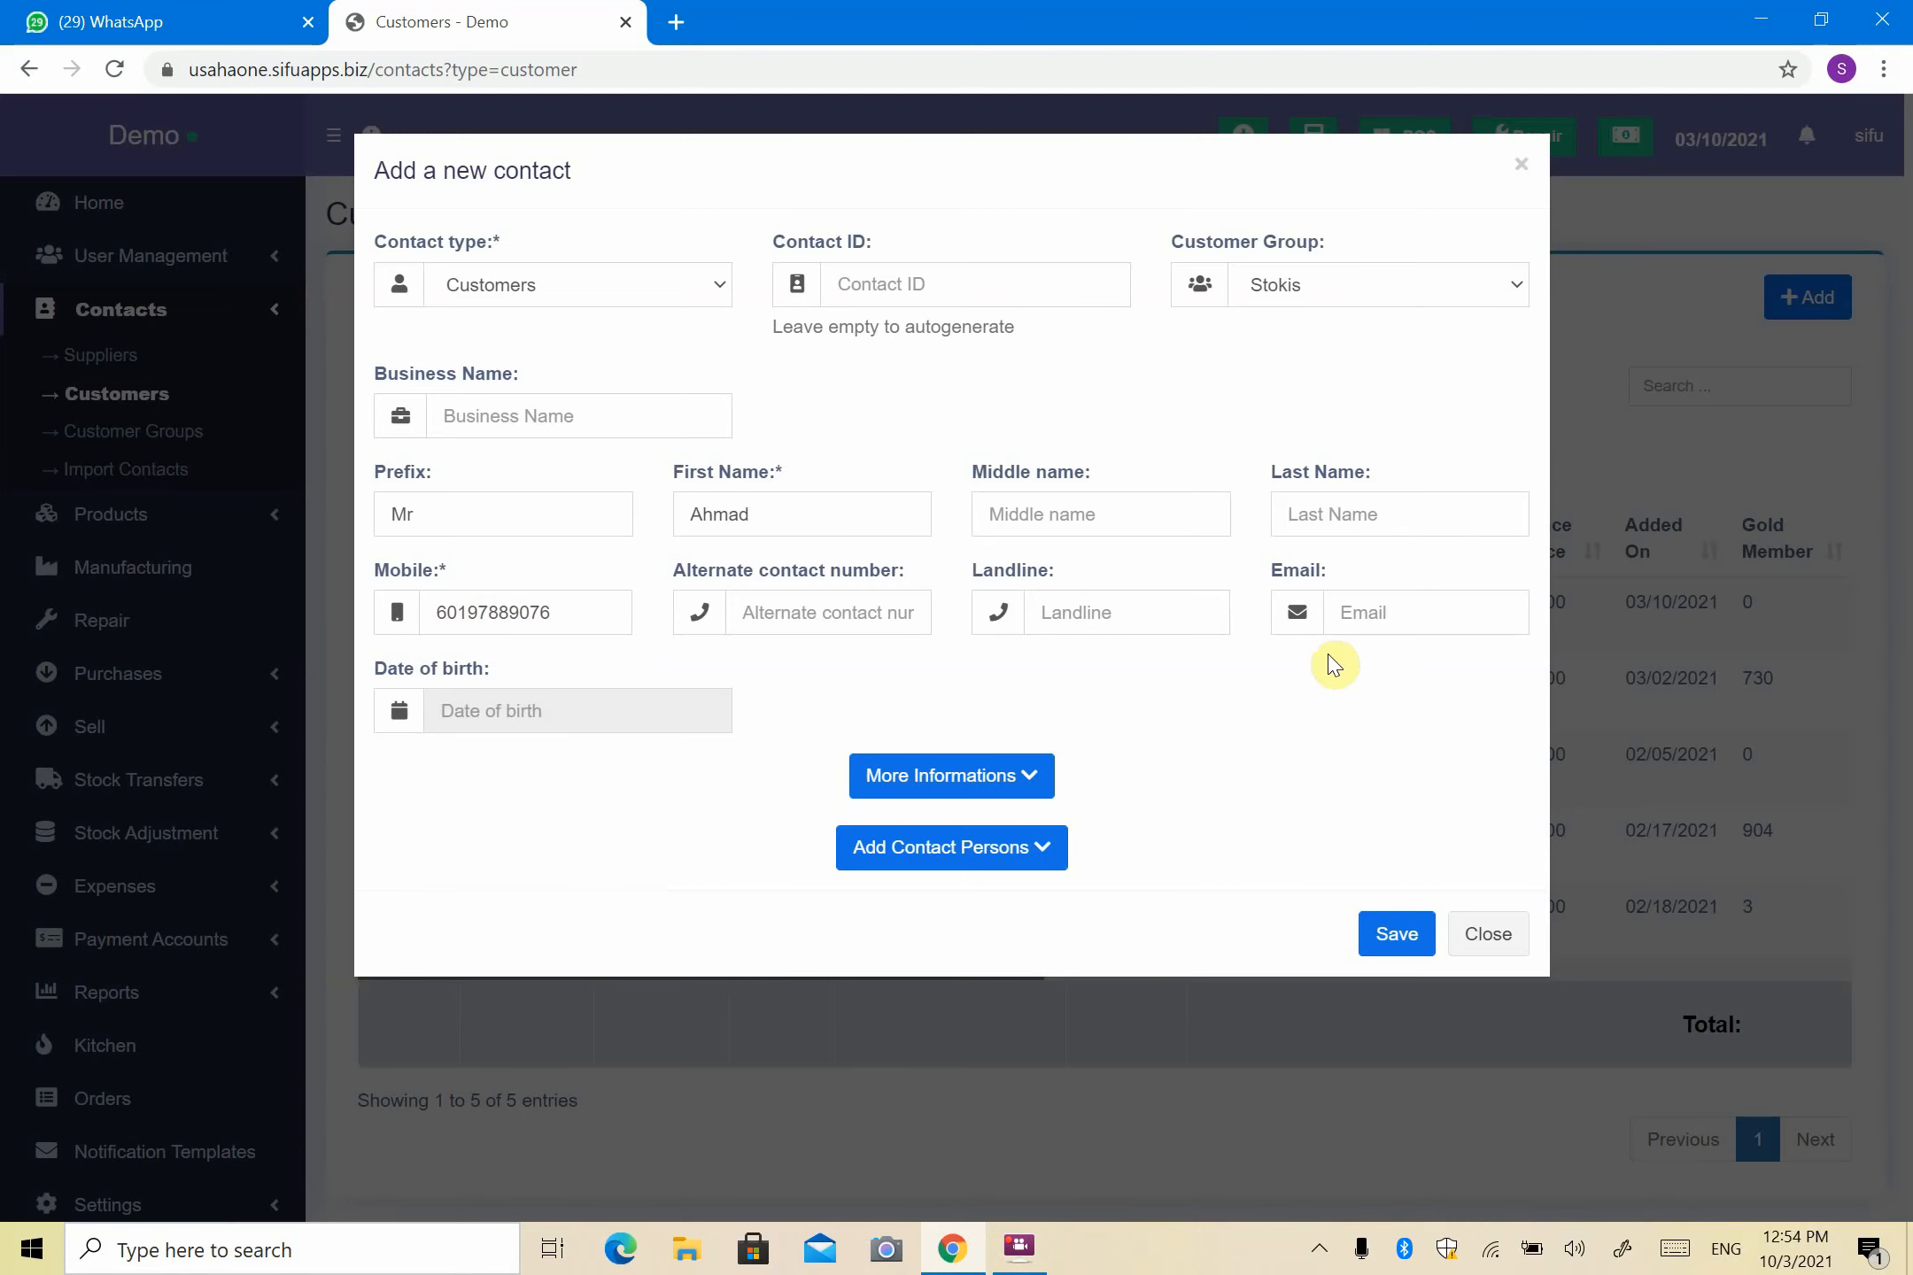
{"action": "left_click", "coordinate": [926, 780]}
{"action": "scroll", "coordinate": [934, 789], "scroll_direction": "down", "scroll_amount": 4}
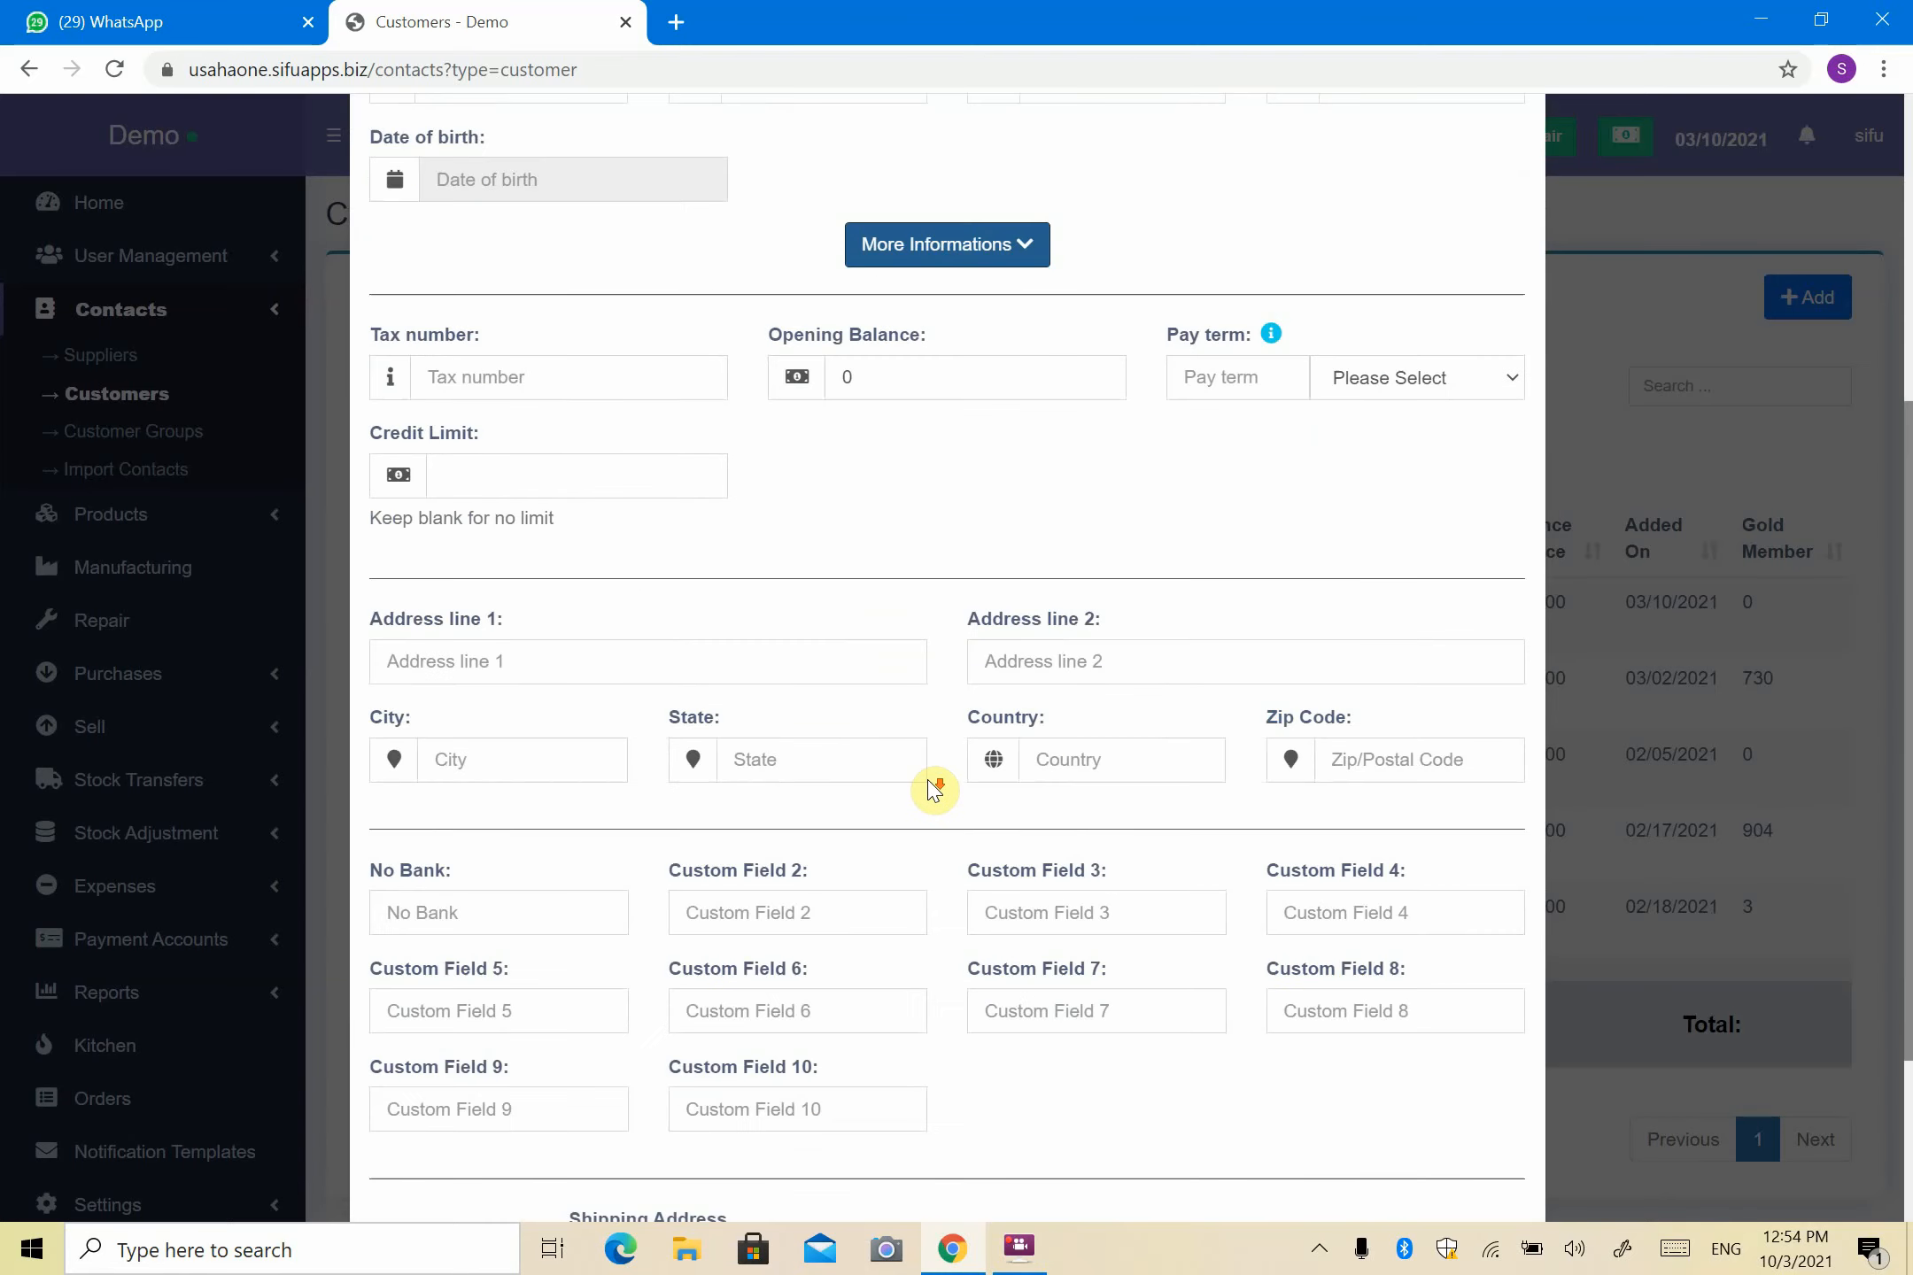
{"action": "scroll", "coordinate": [935, 788], "scroll_direction": "down", "scroll_amount": 2}
{"action": "scroll", "coordinate": [922, 784], "scroll_direction": "up", "scroll_amount": 6}
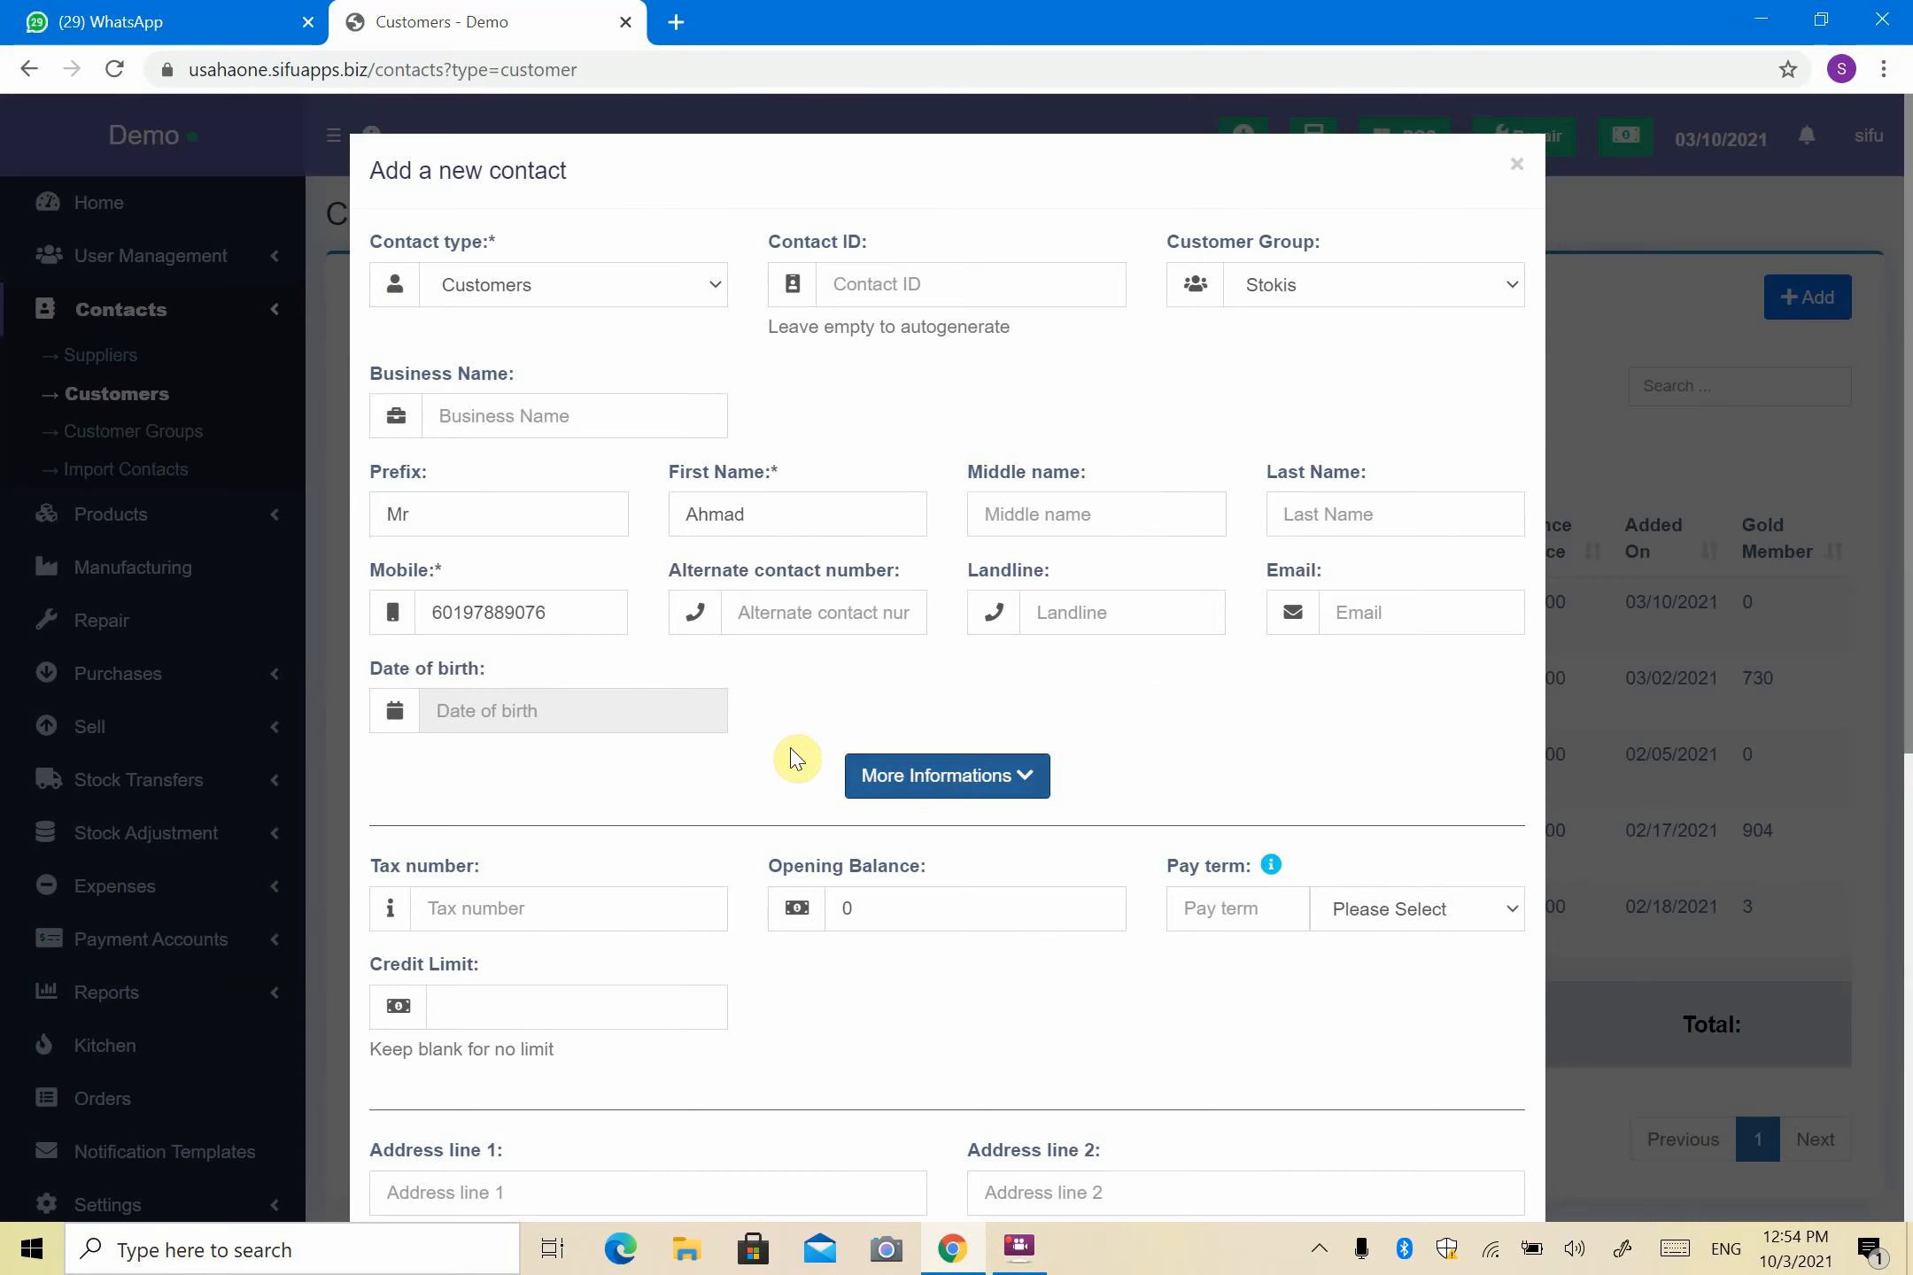
{"action": "scroll", "coordinate": [1076, 713], "scroll_direction": "down", "scroll_amount": 6}
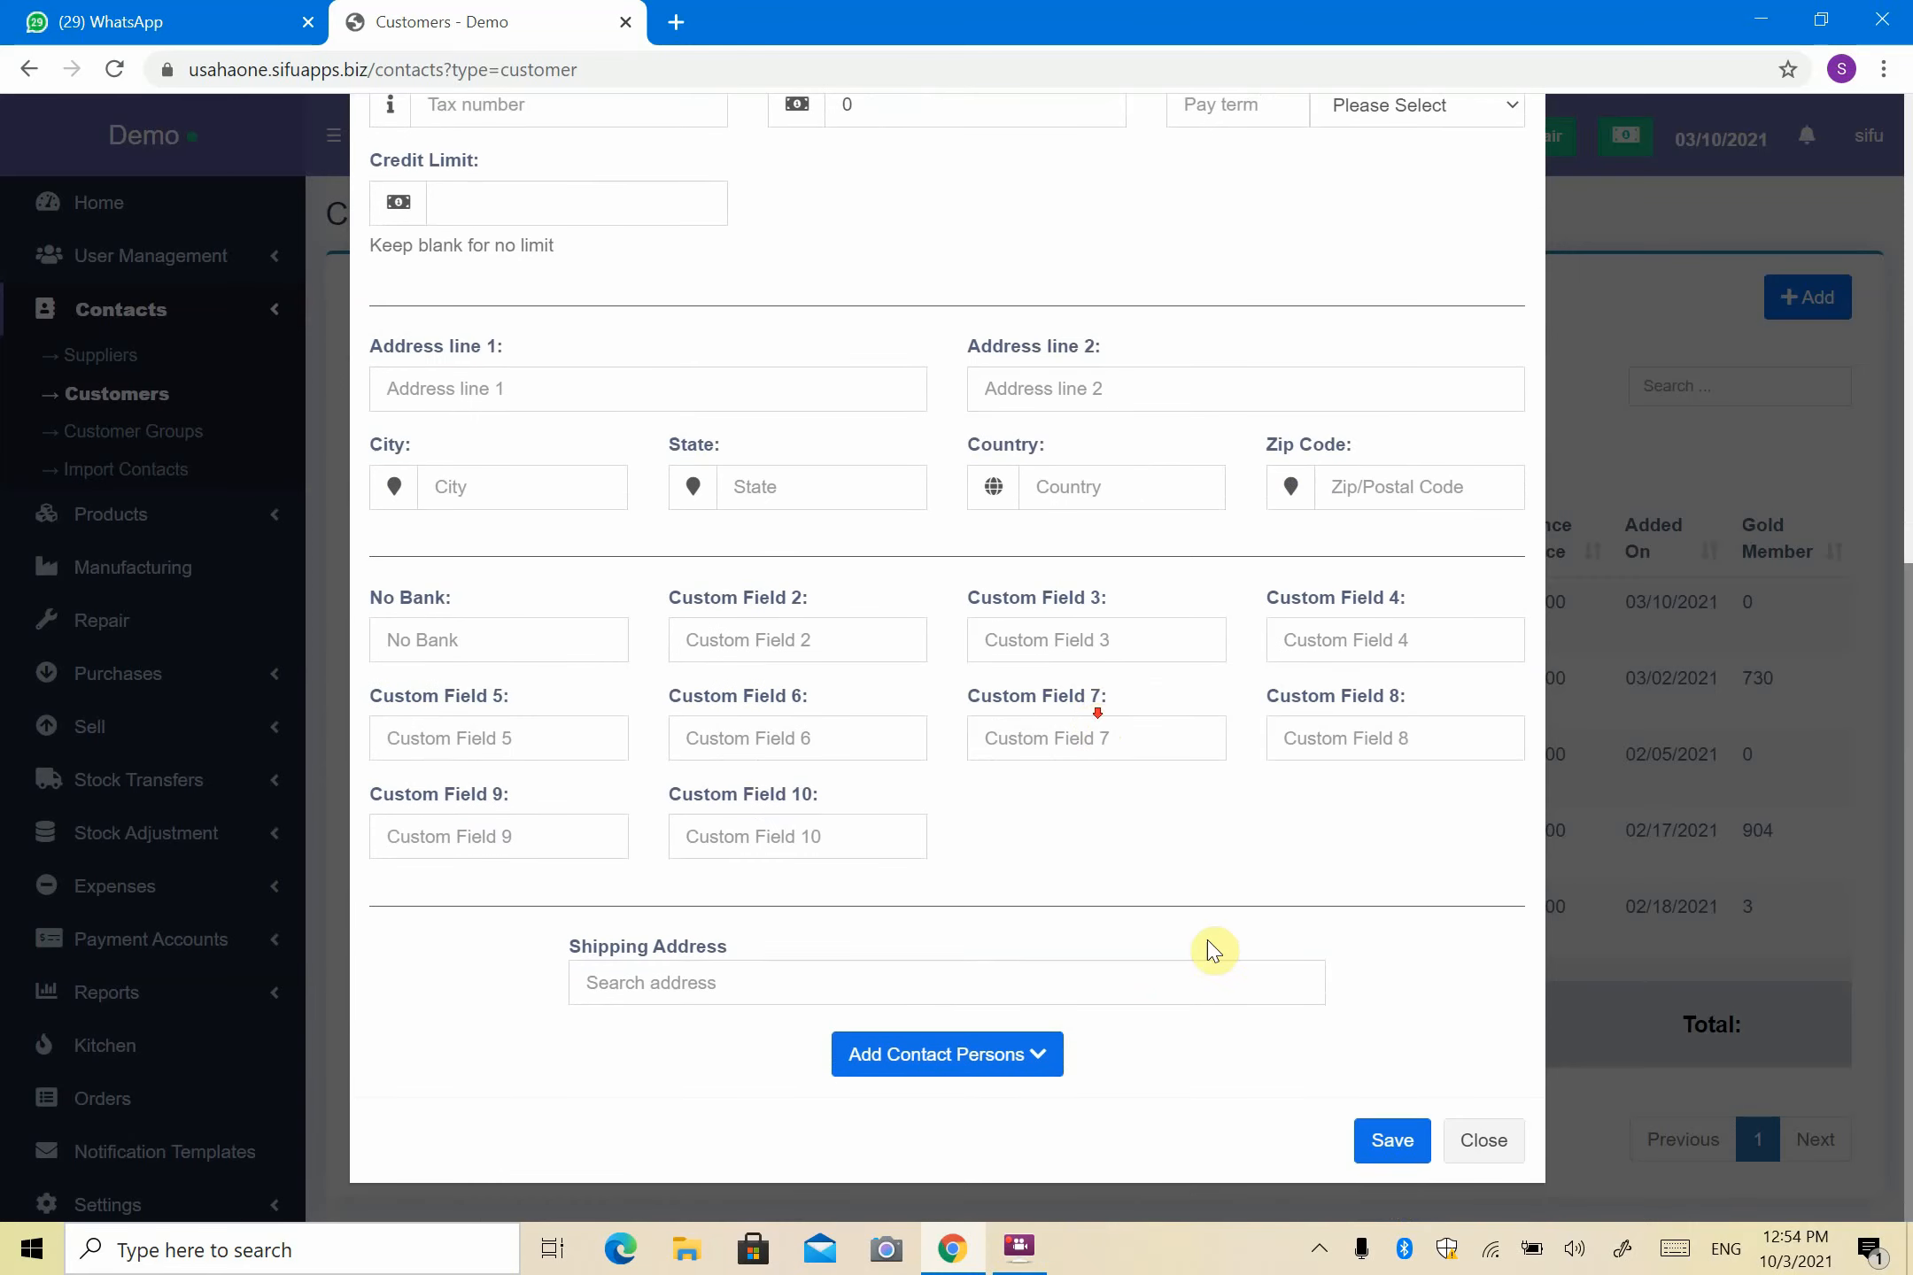
{"action": "left_click", "coordinate": [1389, 1142]}
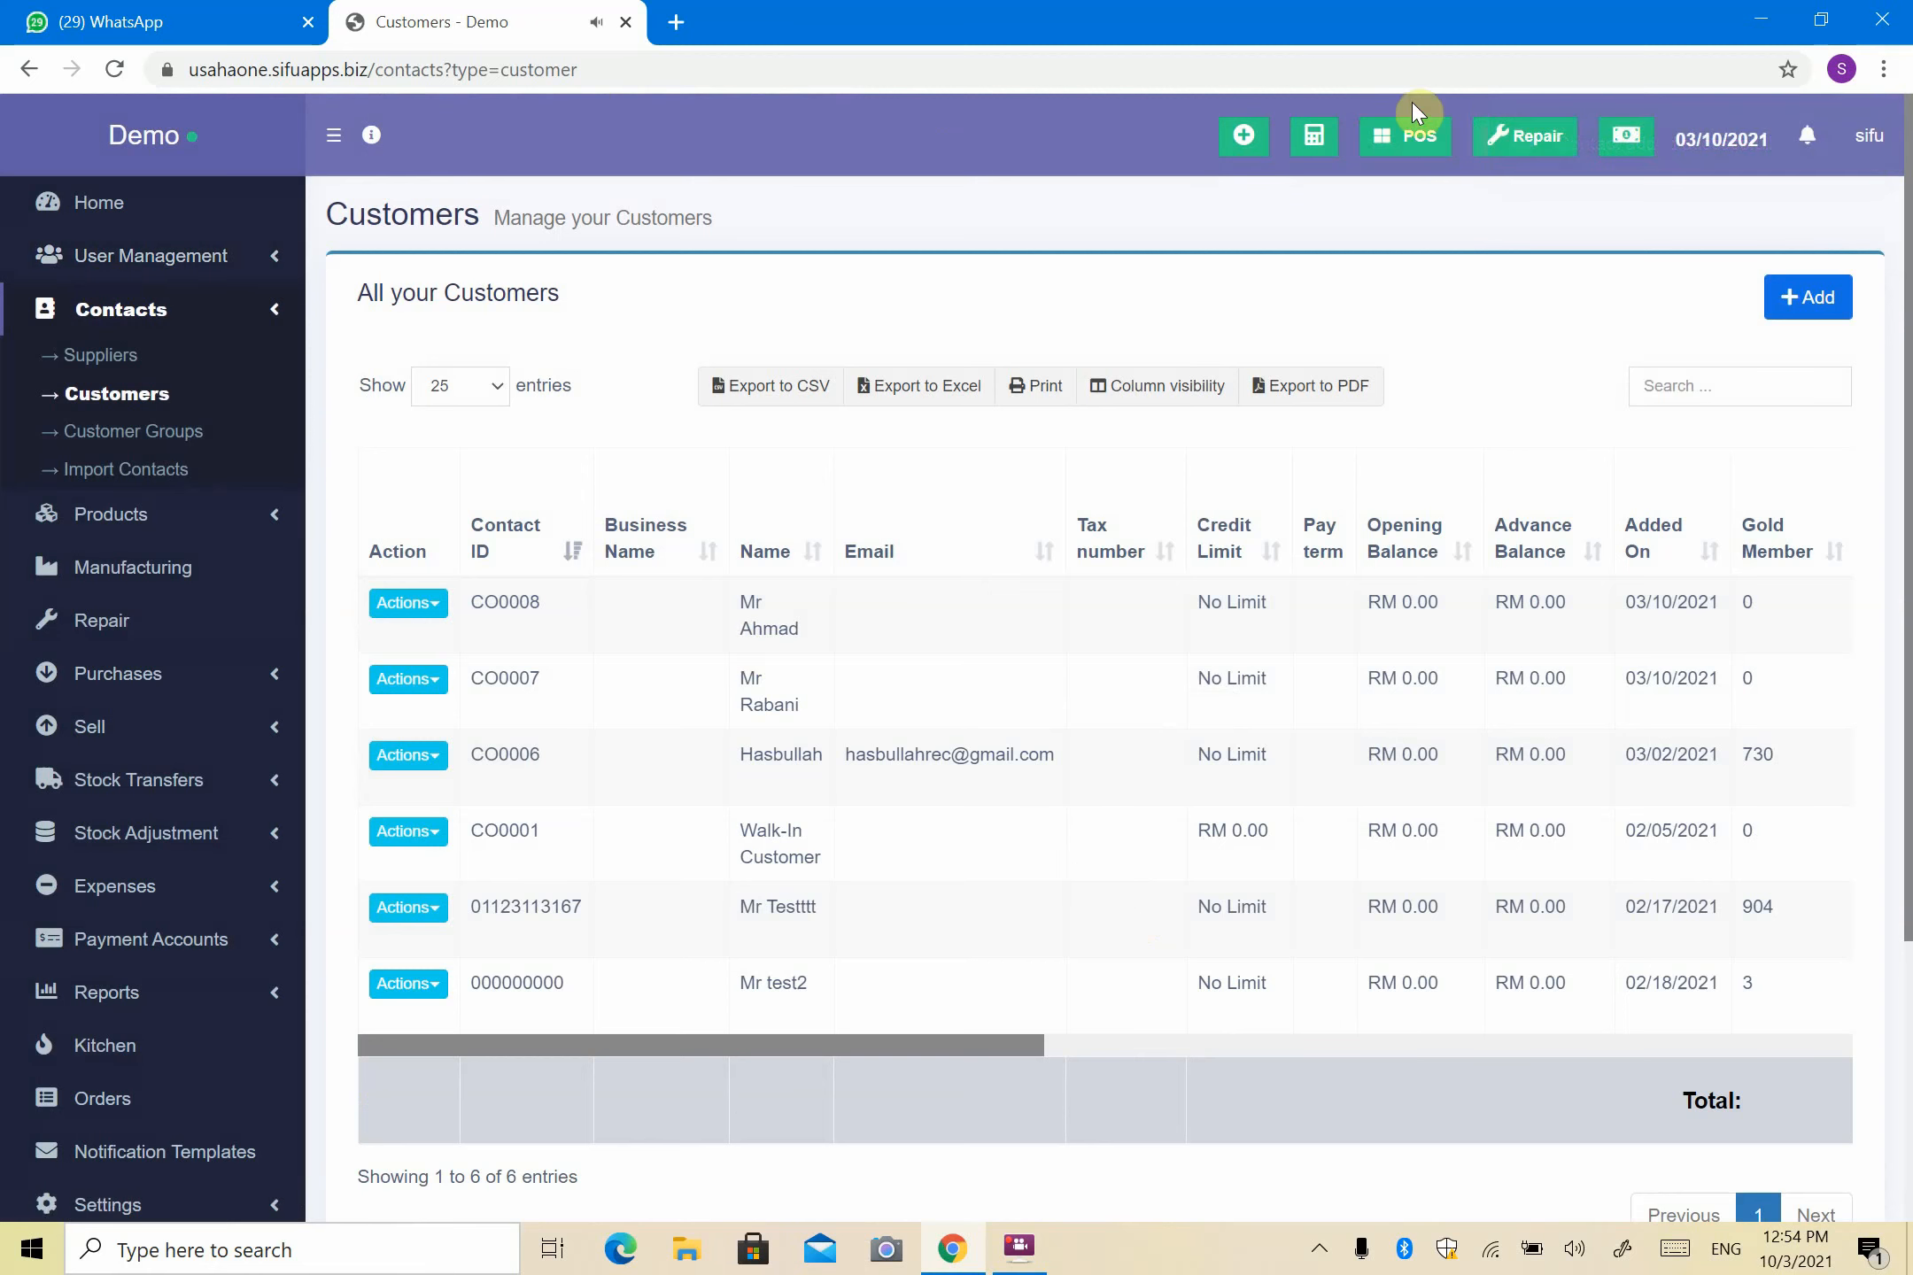
- Open the POS in a new tab and select the new Stokis customer from the customer search
{"action": "right_click", "coordinate": [1417, 138]}
{"action": "left_click", "coordinate": [1478, 160]}
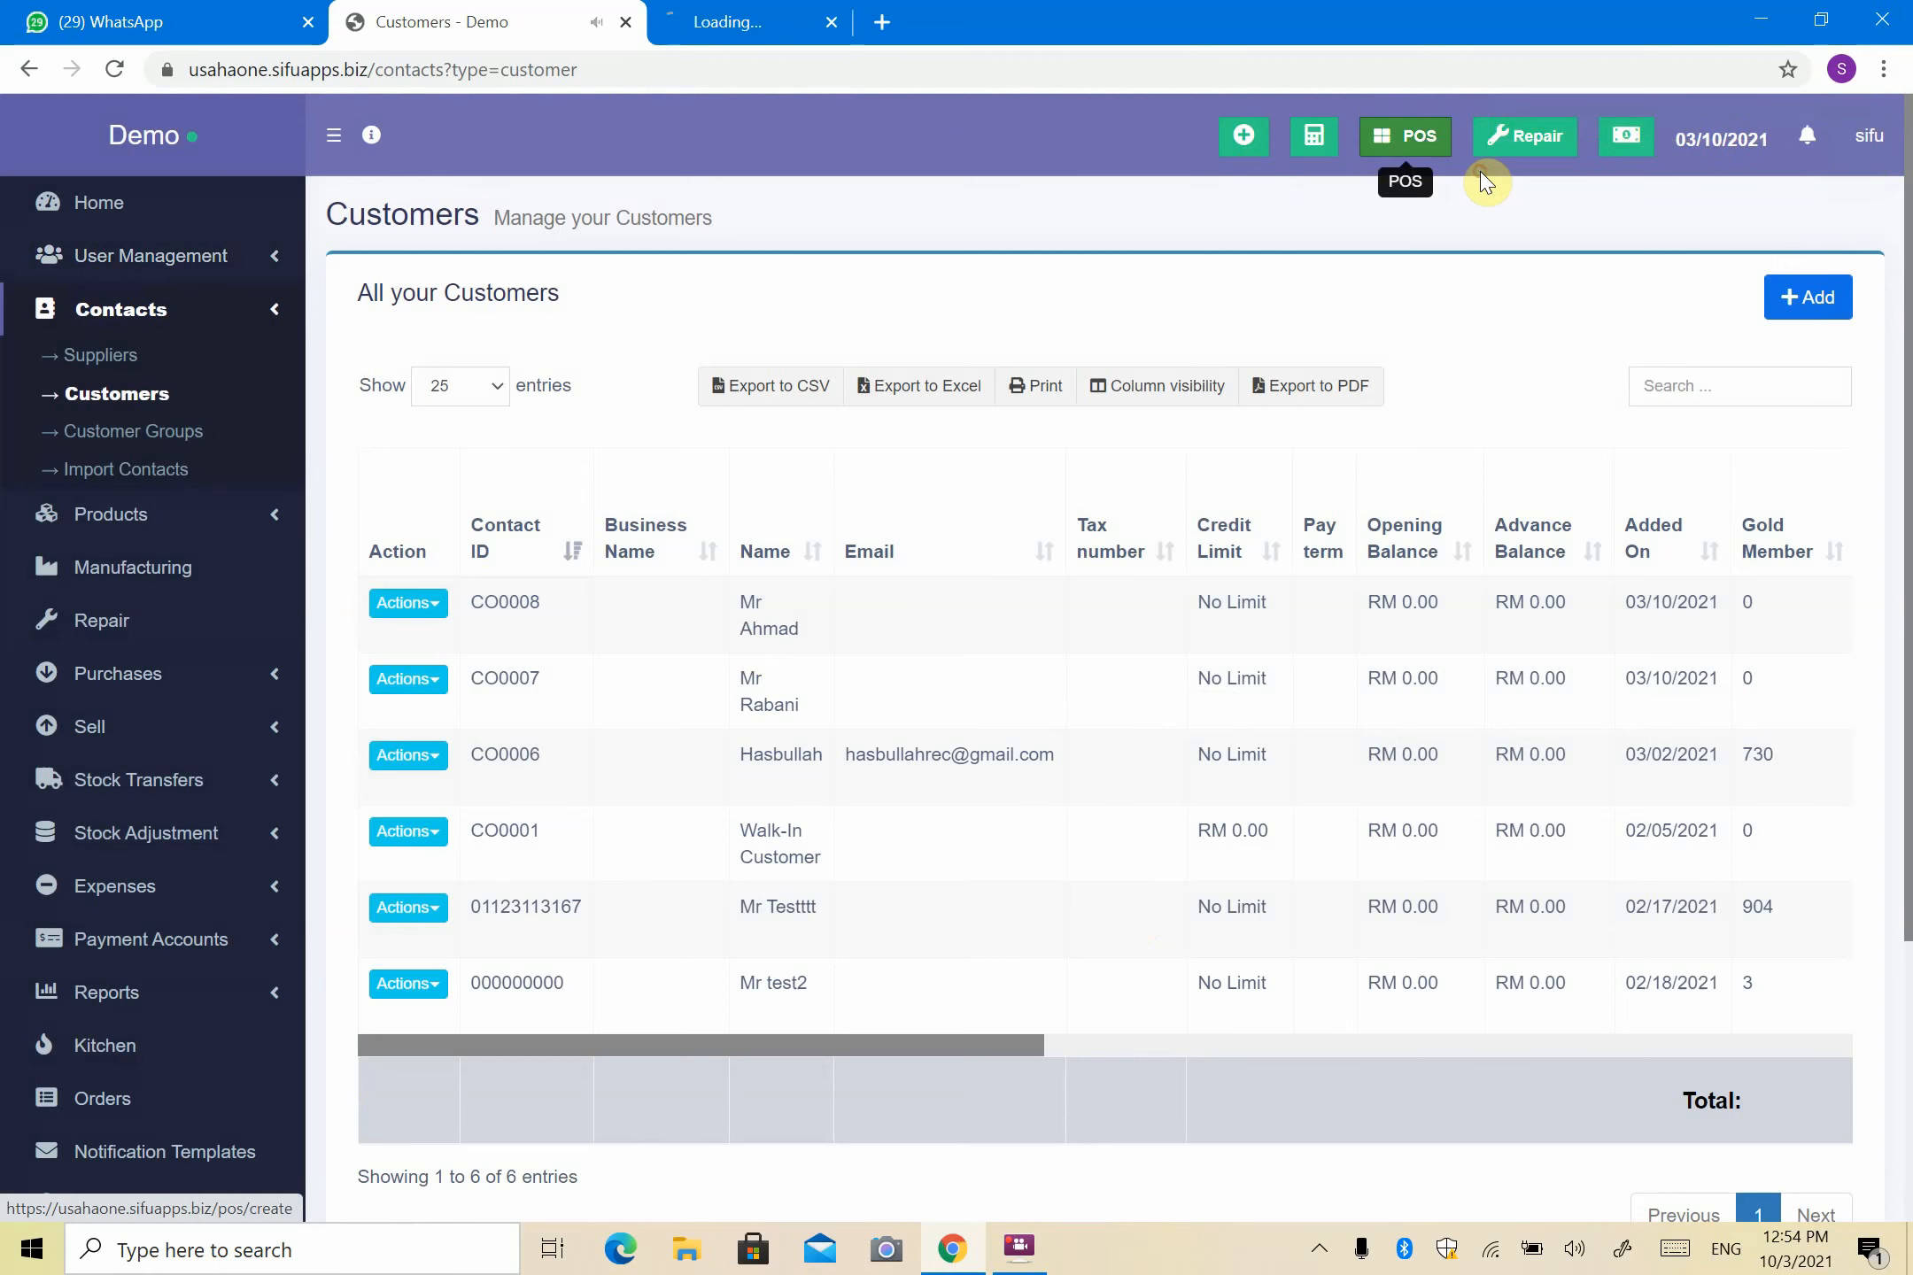
{"action": "left_click", "coordinate": [760, 12]}
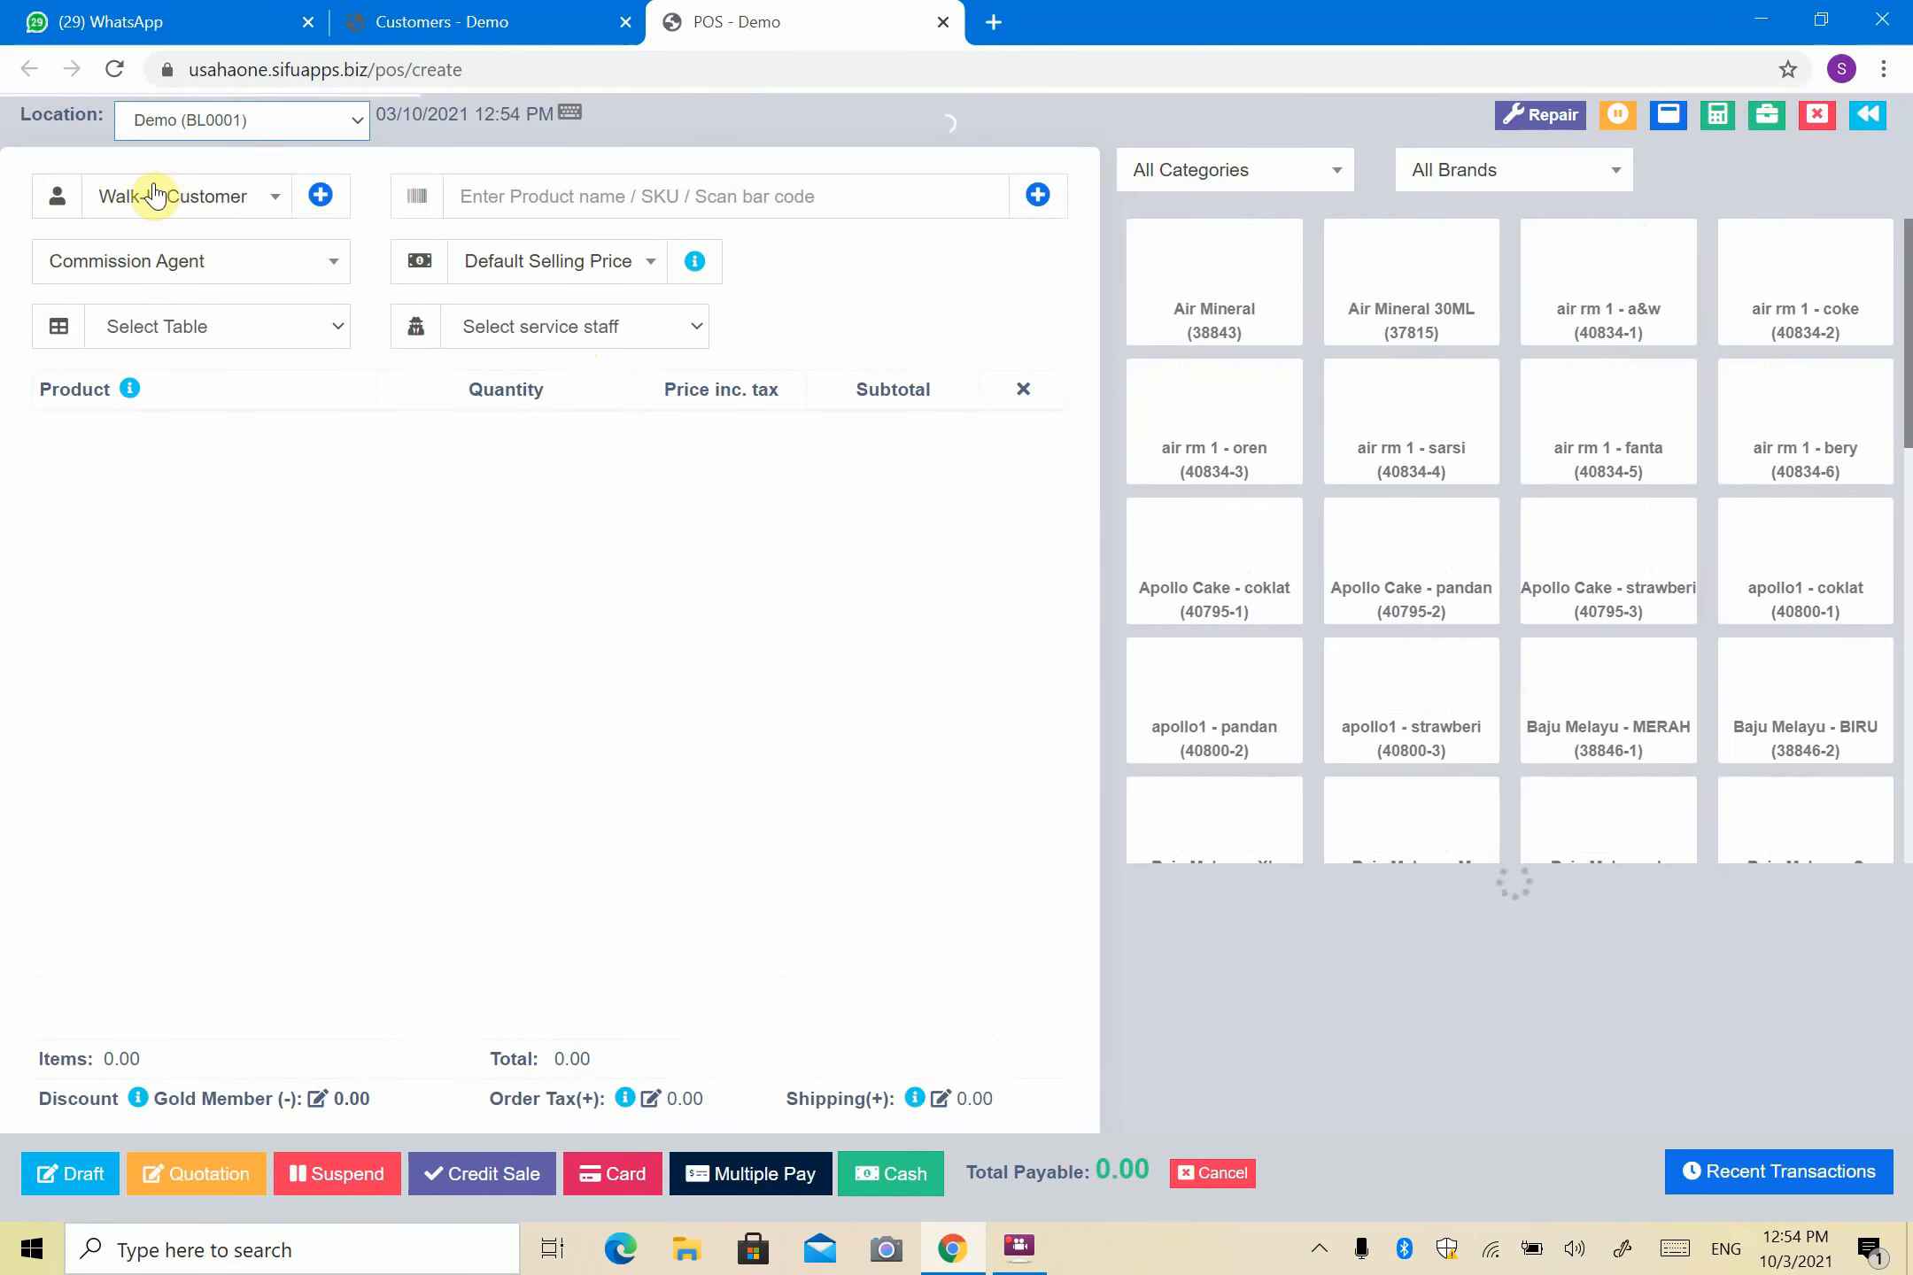
{"action": "left_click", "coordinate": [154, 194]}
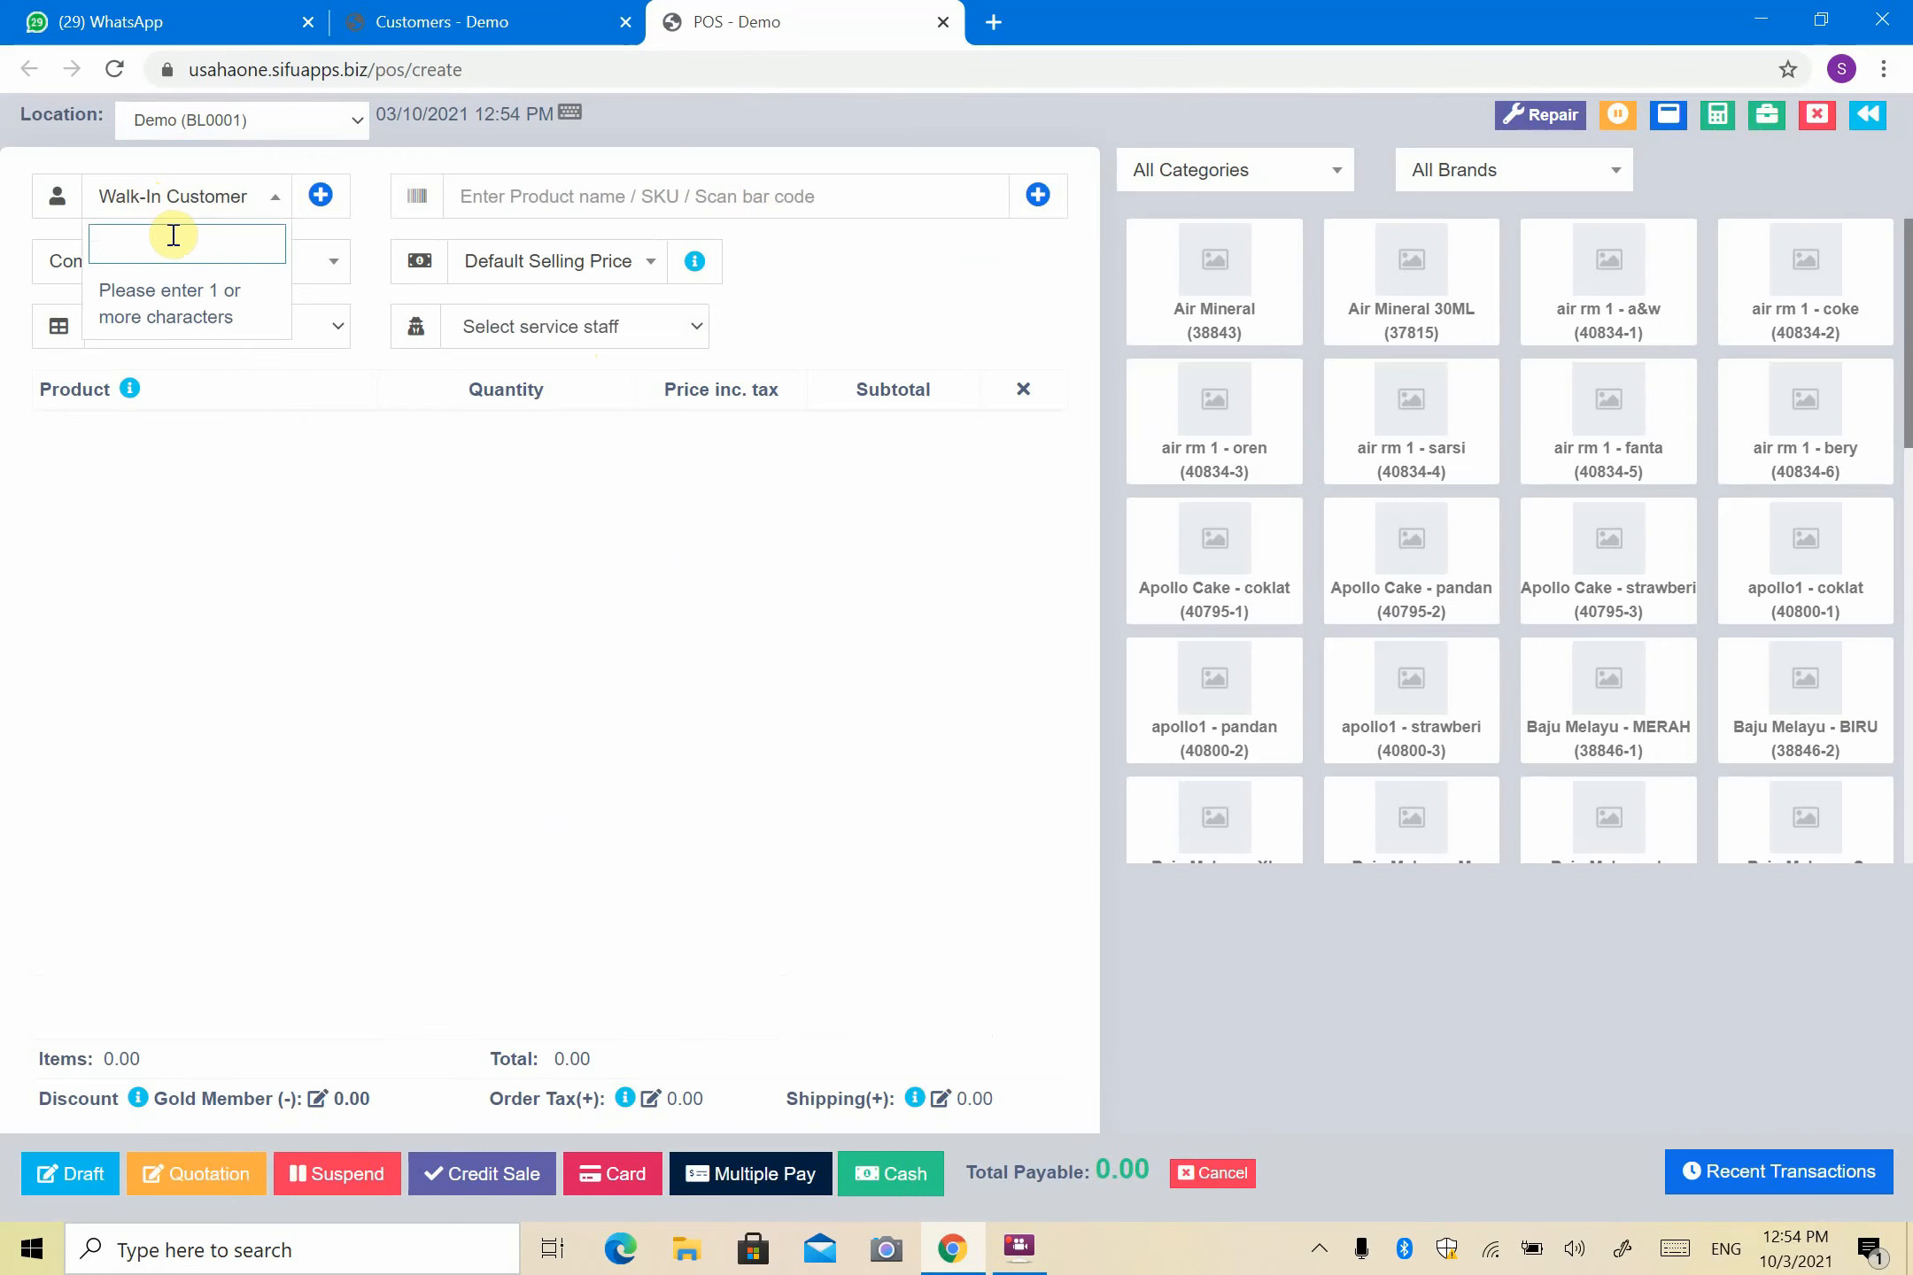
{"action": "type", "text": "AH"}
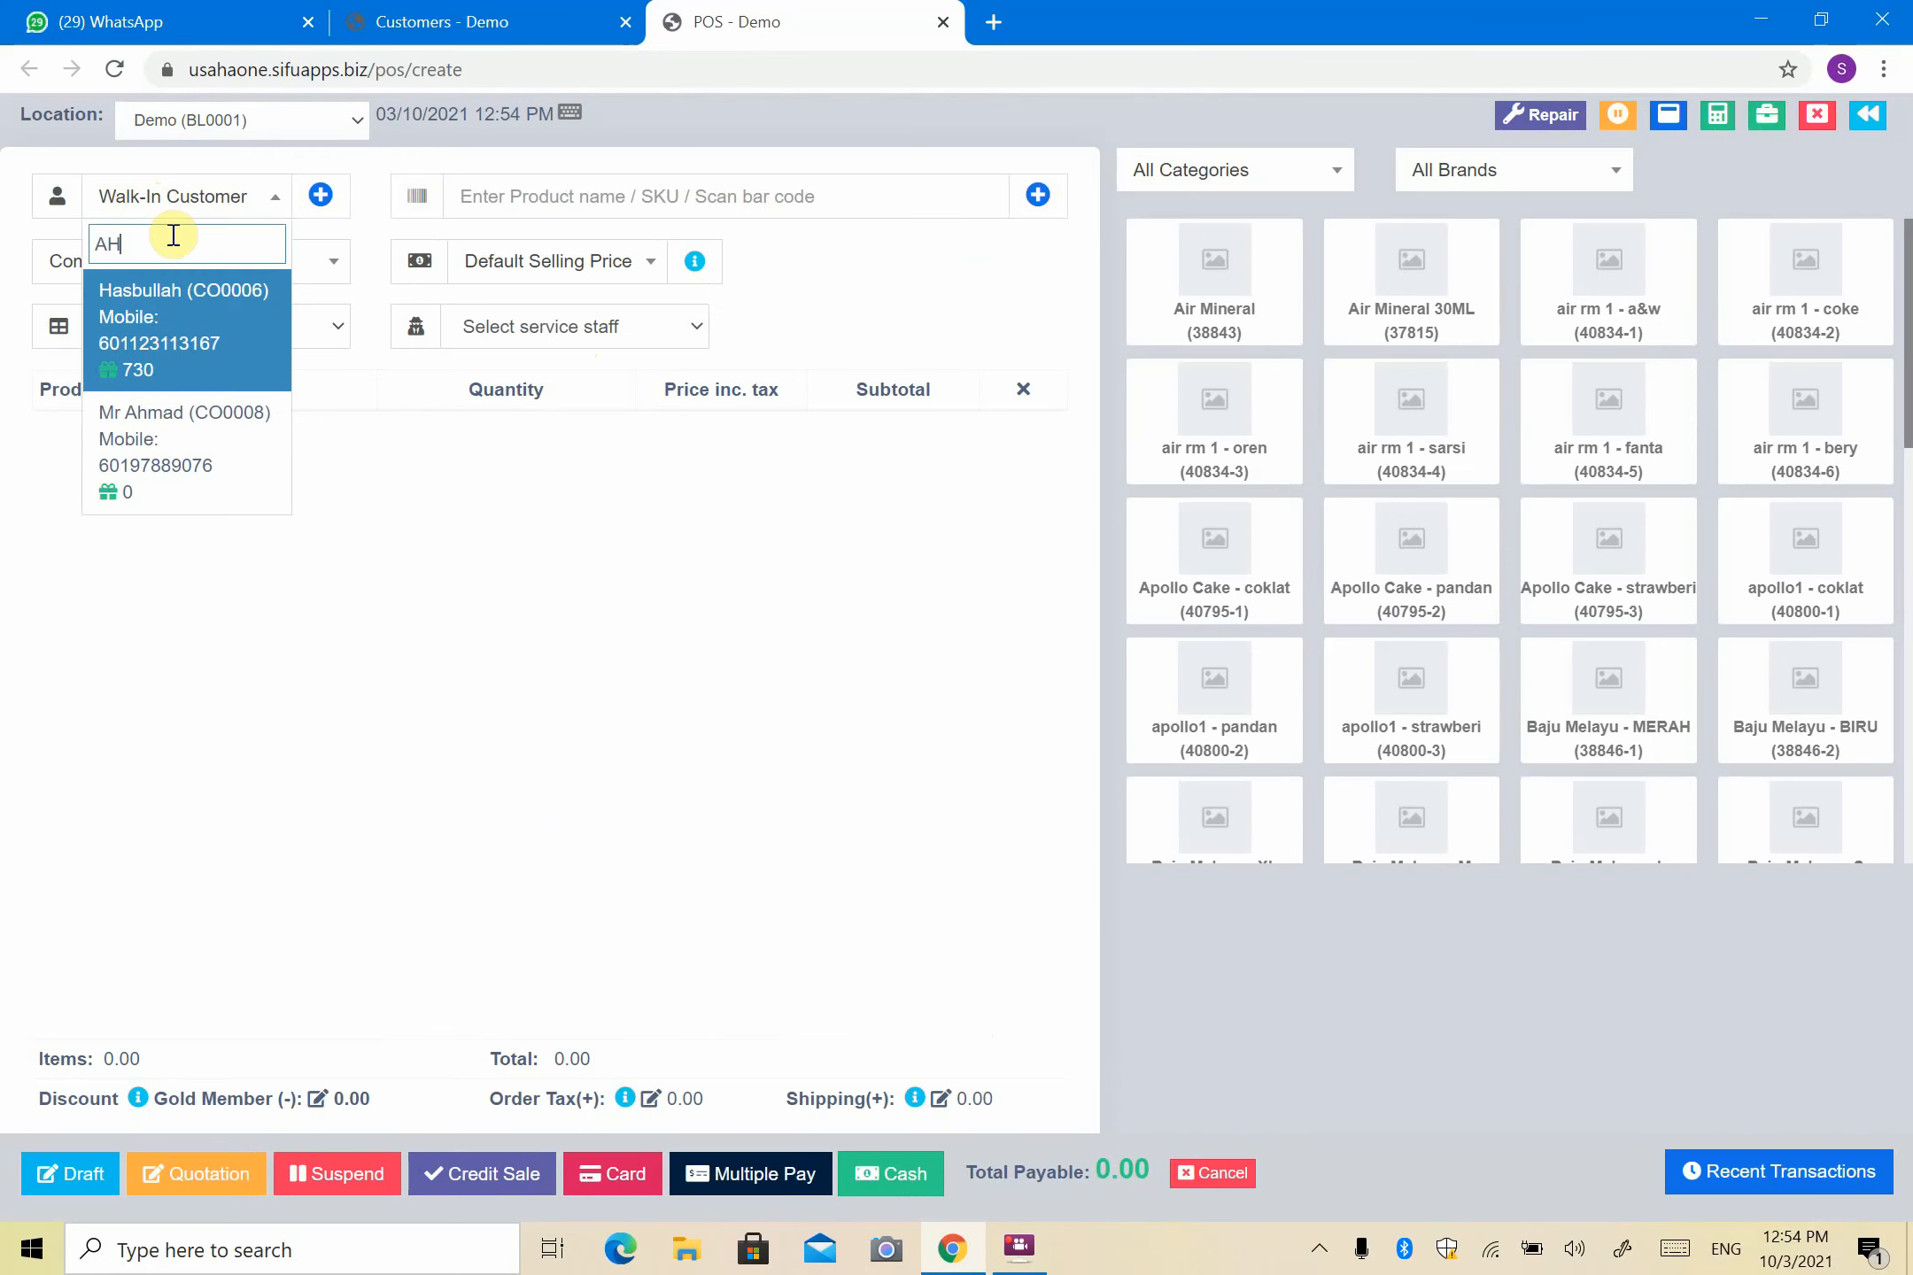
{"action": "left_click", "coordinate": [235, 509]}
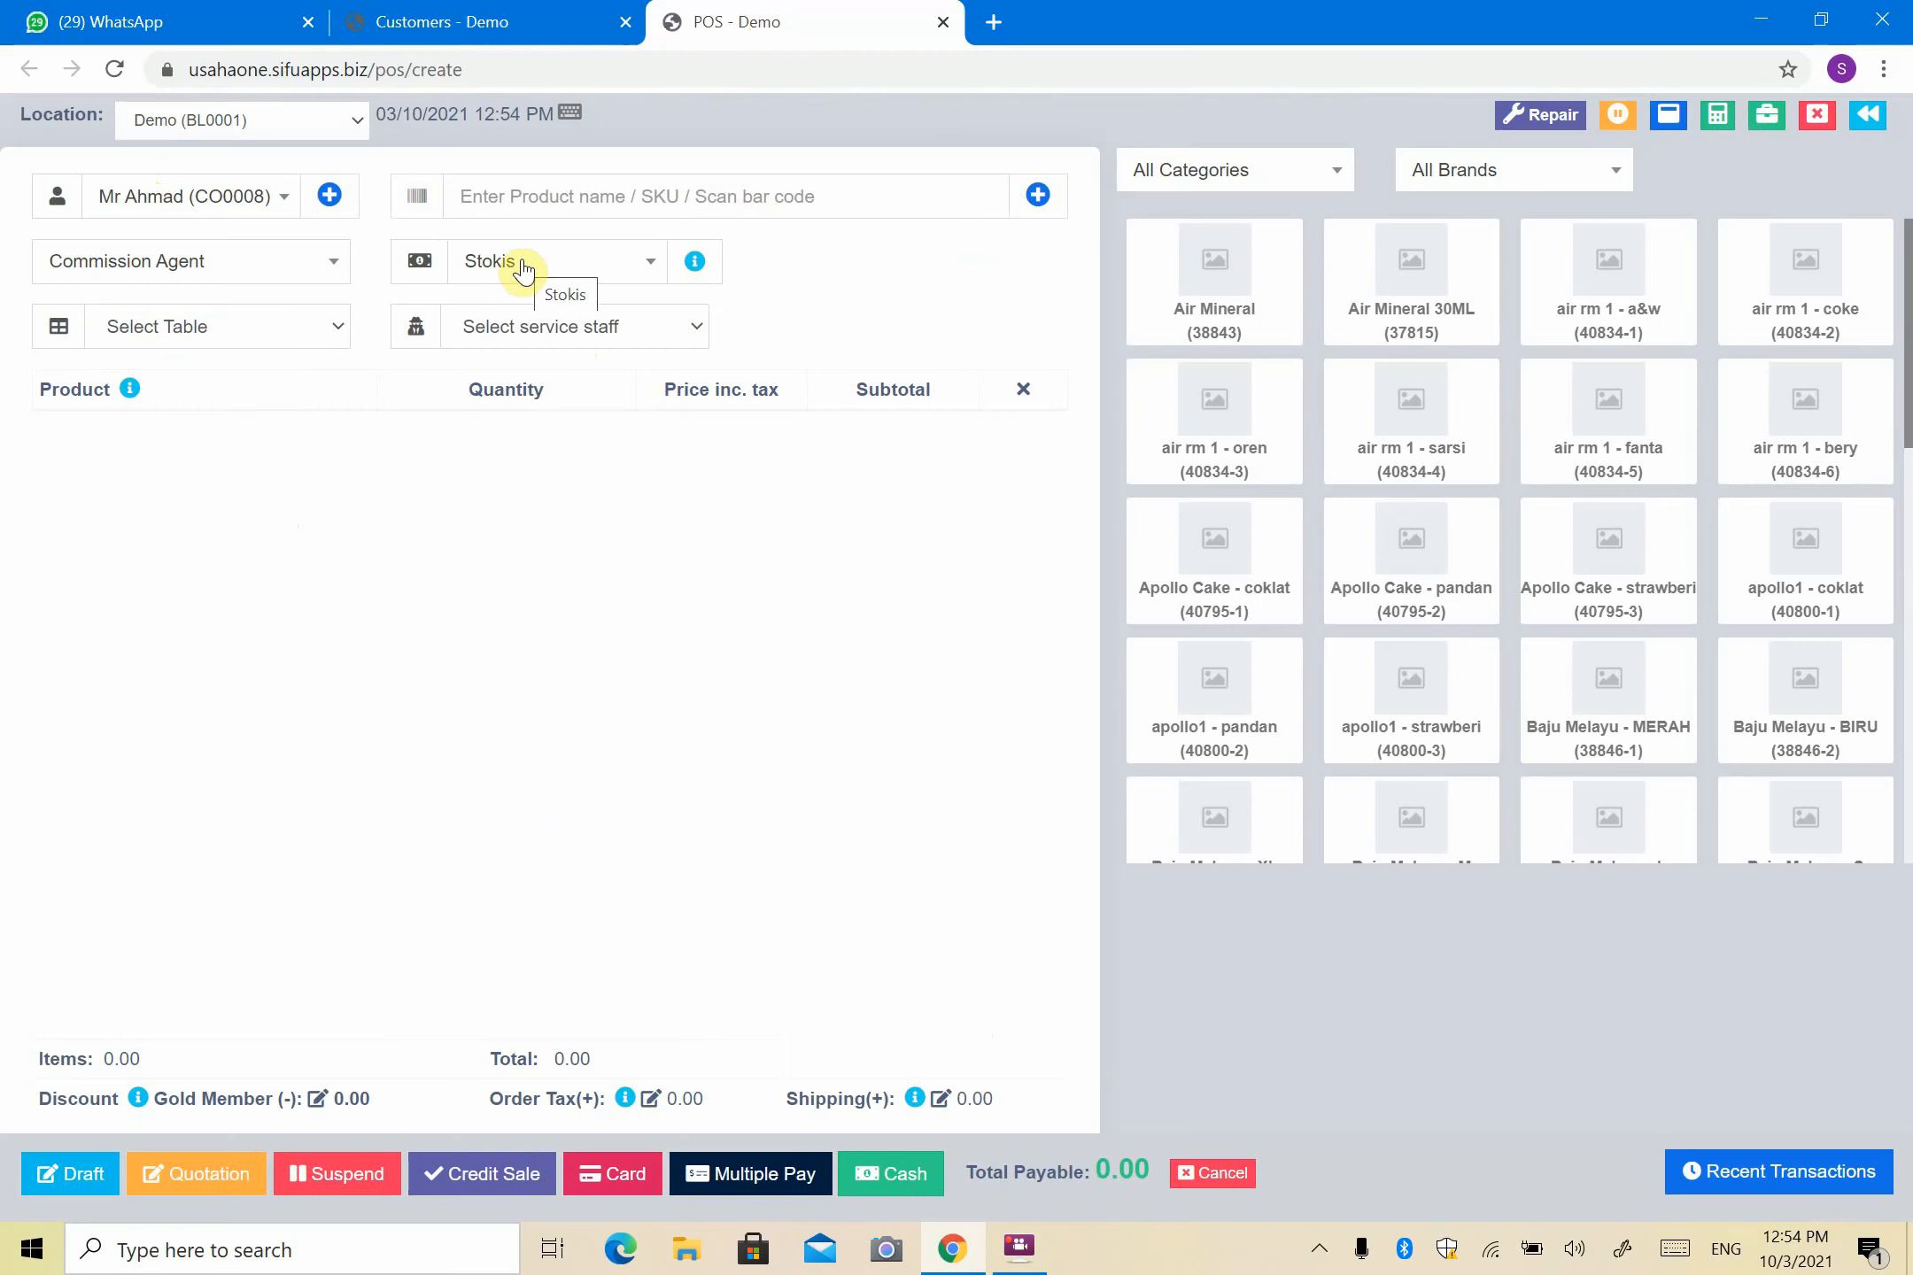
- Add one Air Mineral 30ML to the cart at the RM 1.00 Stokis price, totalling 1.06 with tax
{"action": "left_click", "coordinate": [1425, 305]}
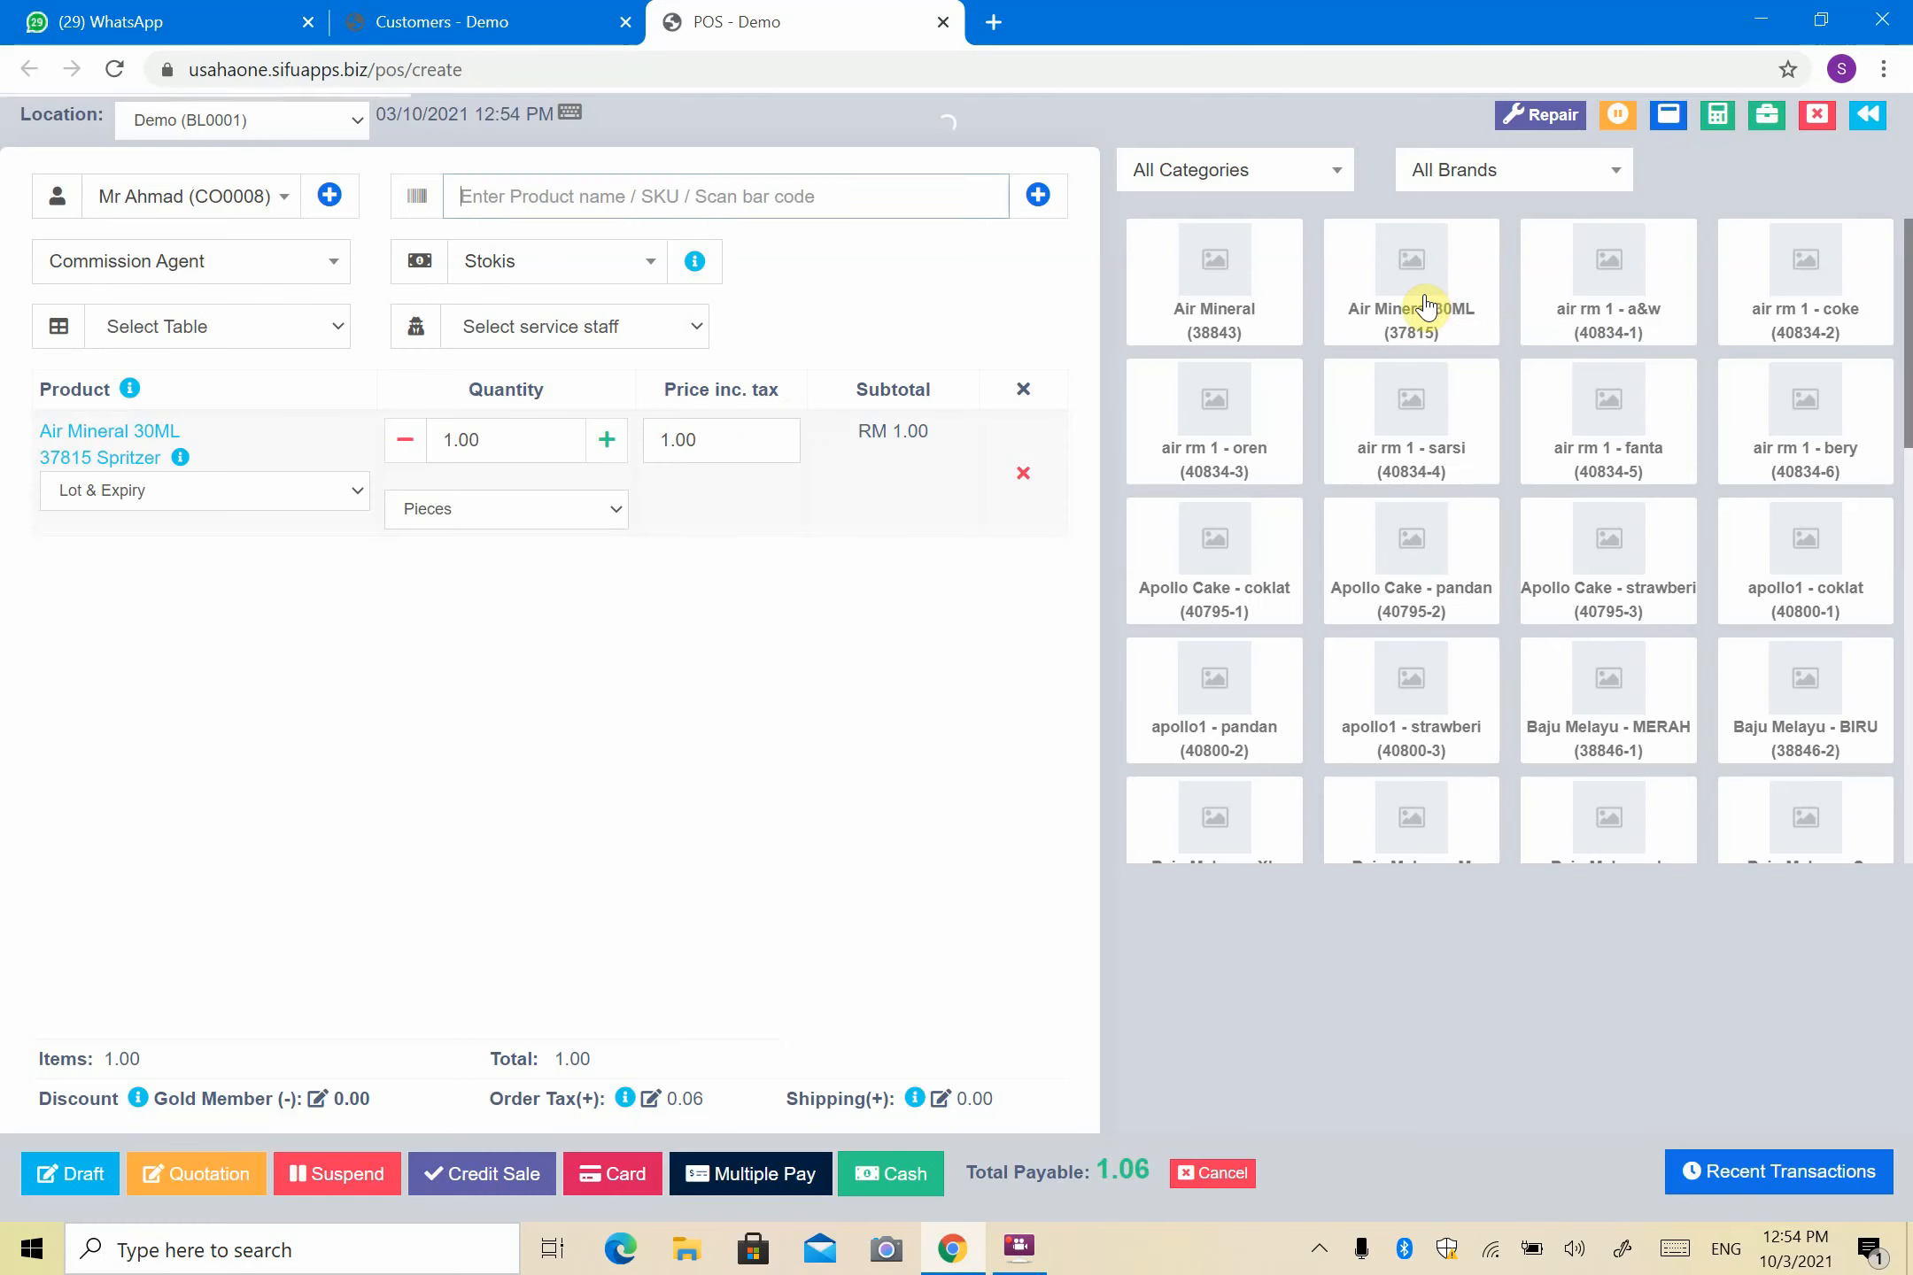